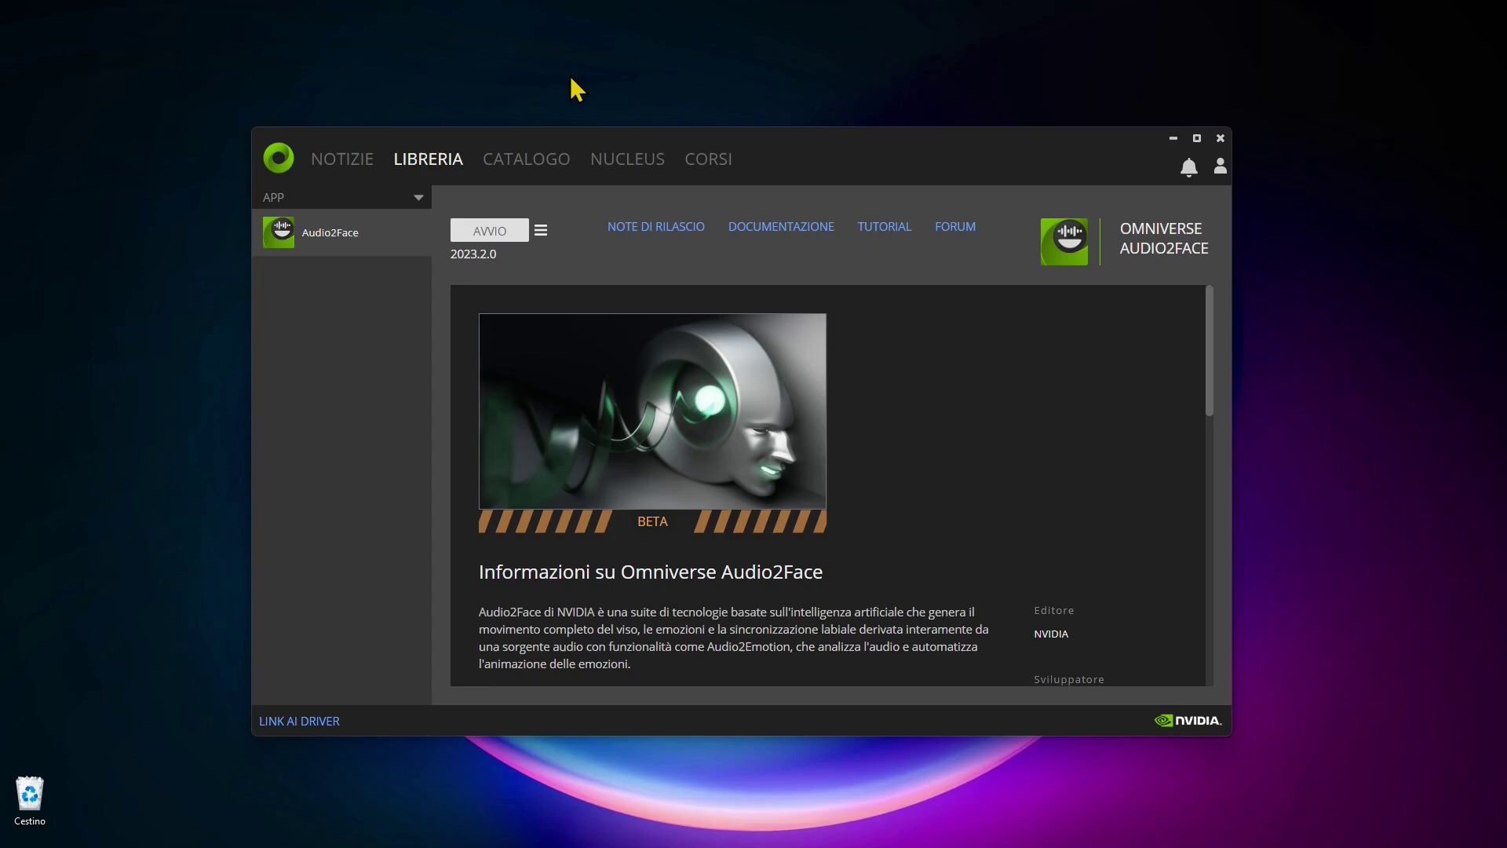
# Open the NOTIZIE news section in the Omniverse Launcher.
pyautogui.click(358, 170)
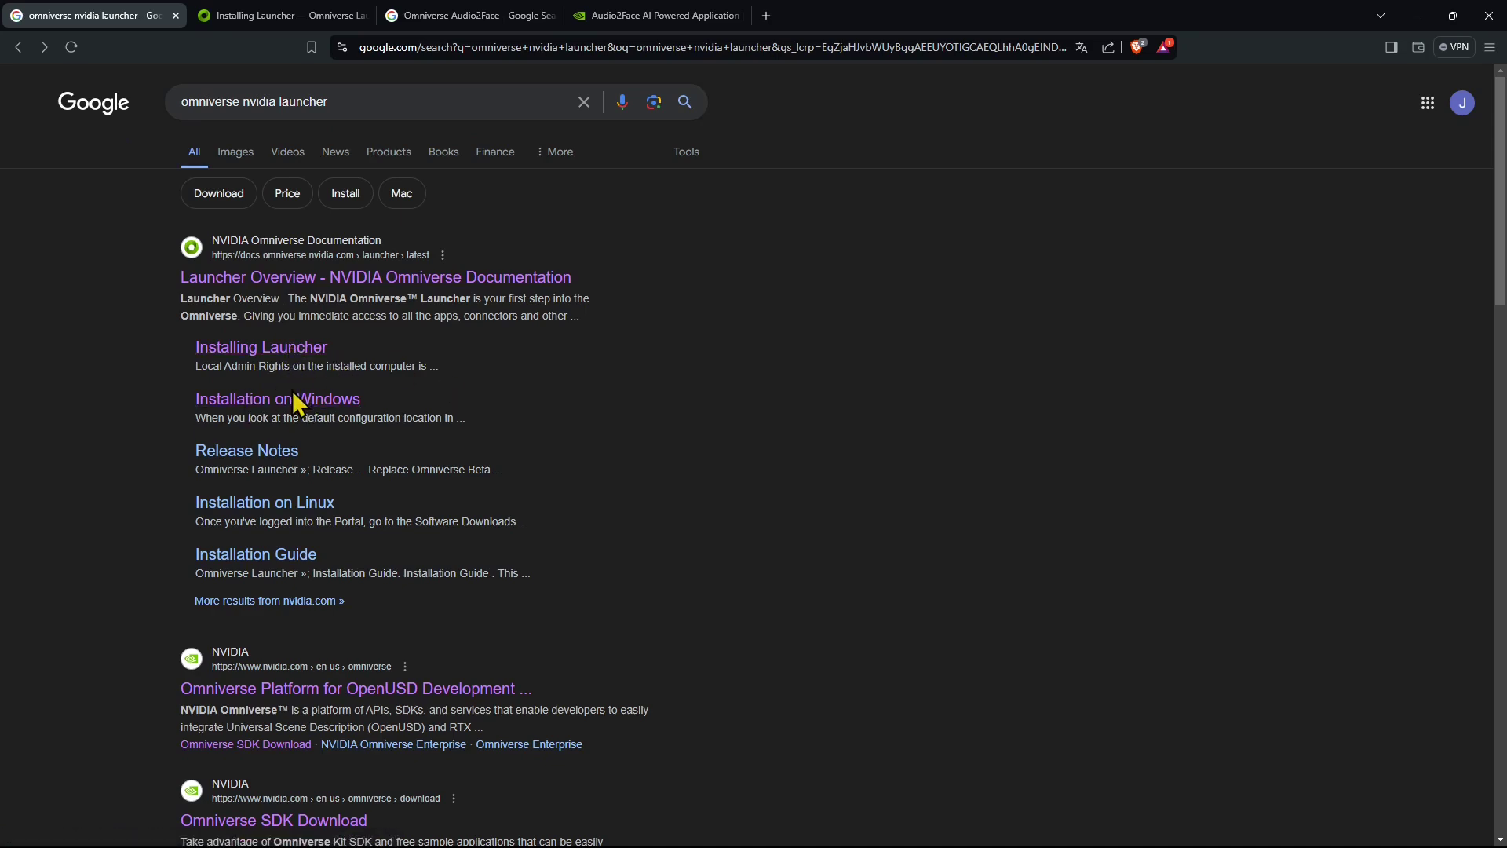
# Switch to the Installing Launcher documentation page and scroll through it to Install cache.
pyautogui.click(292, 17)
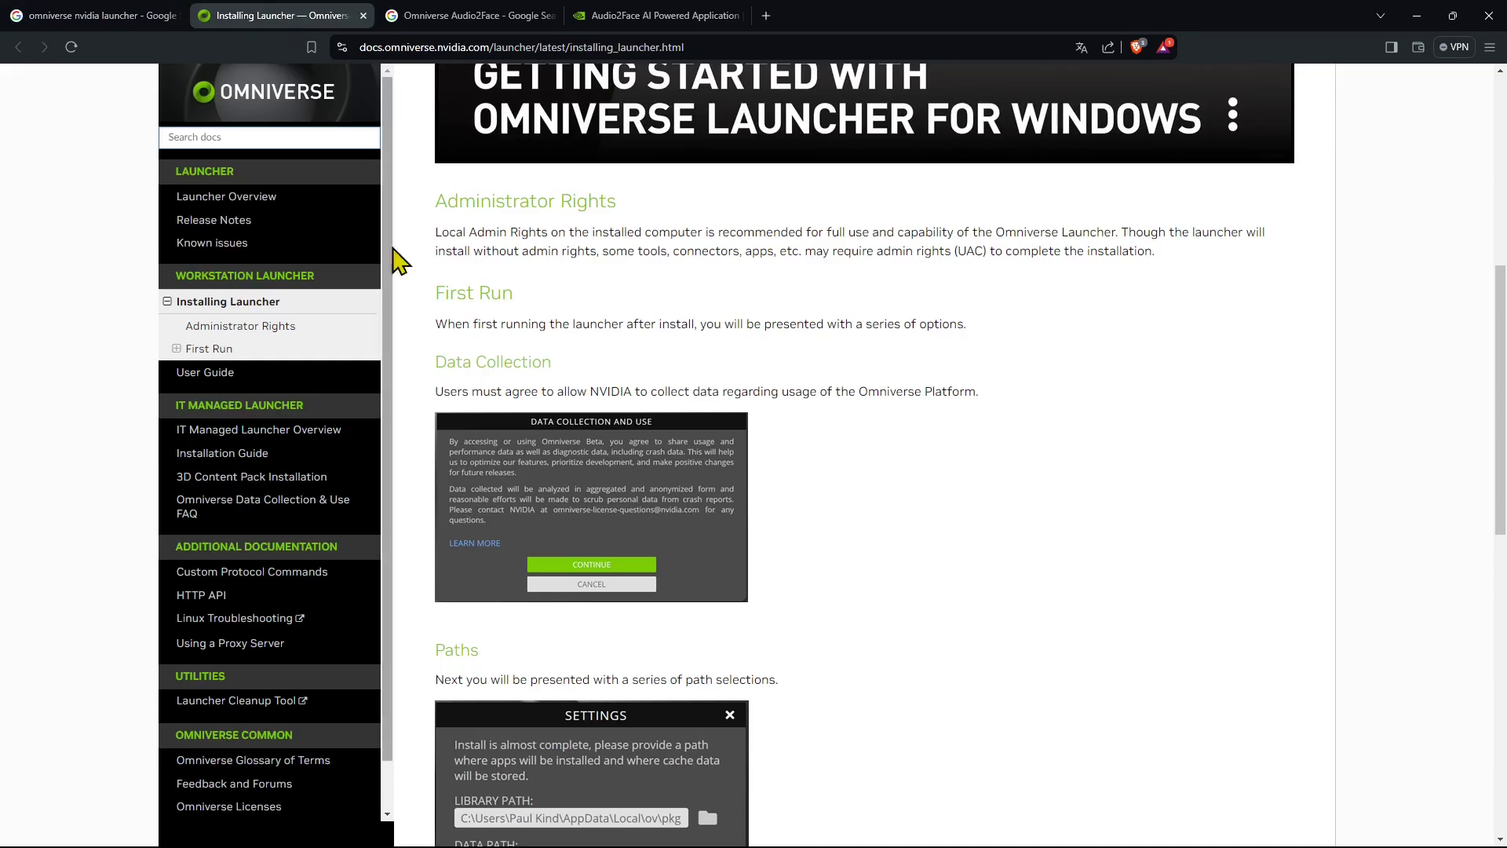
pyautogui.scroll(-1, 589, 481)
pyautogui.scroll(8, 592, 483)
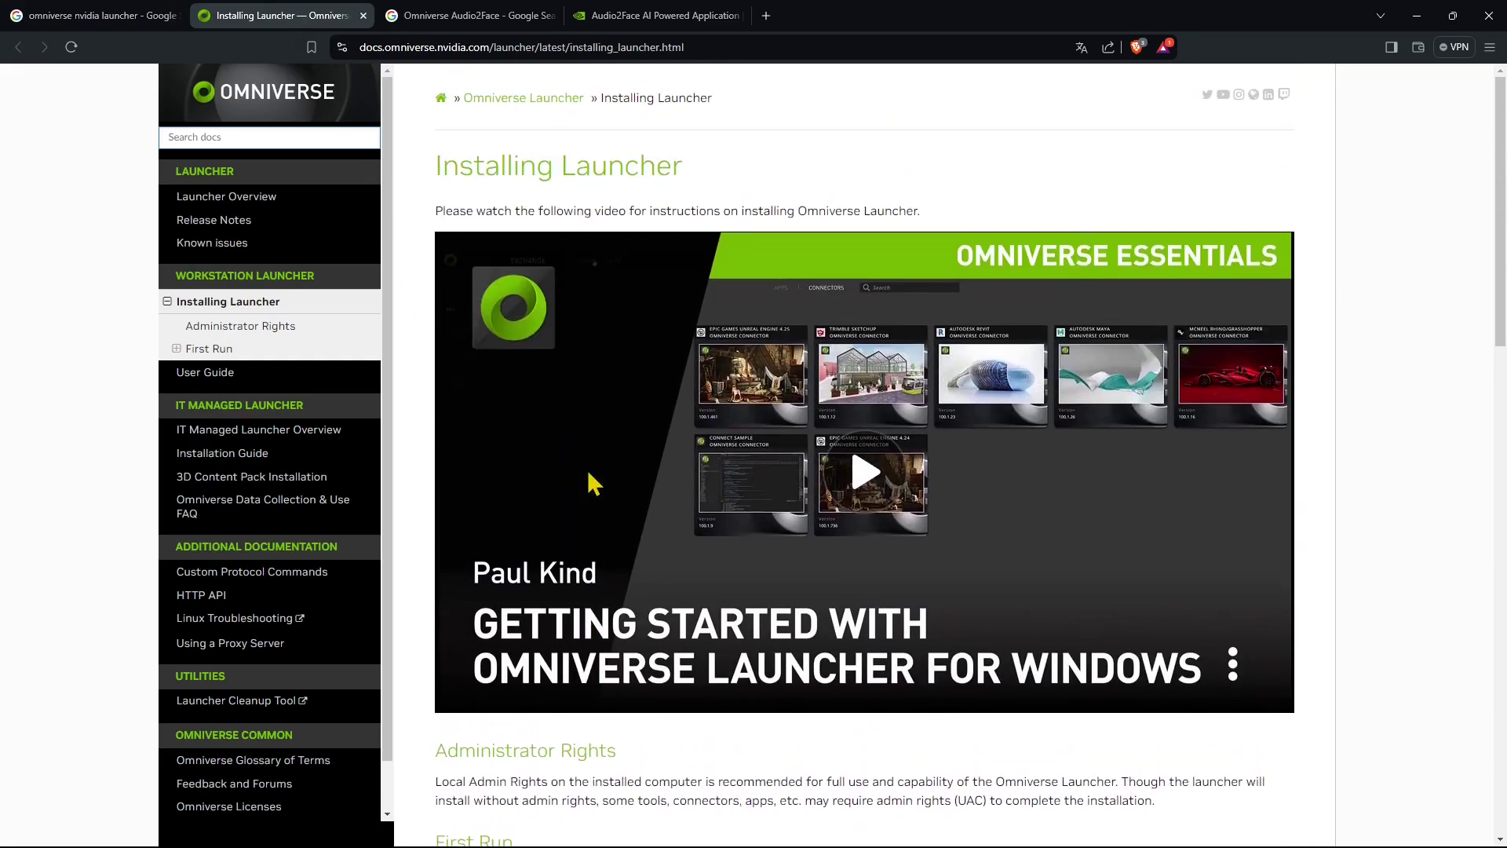
pyautogui.scroll(-20, 594, 483)
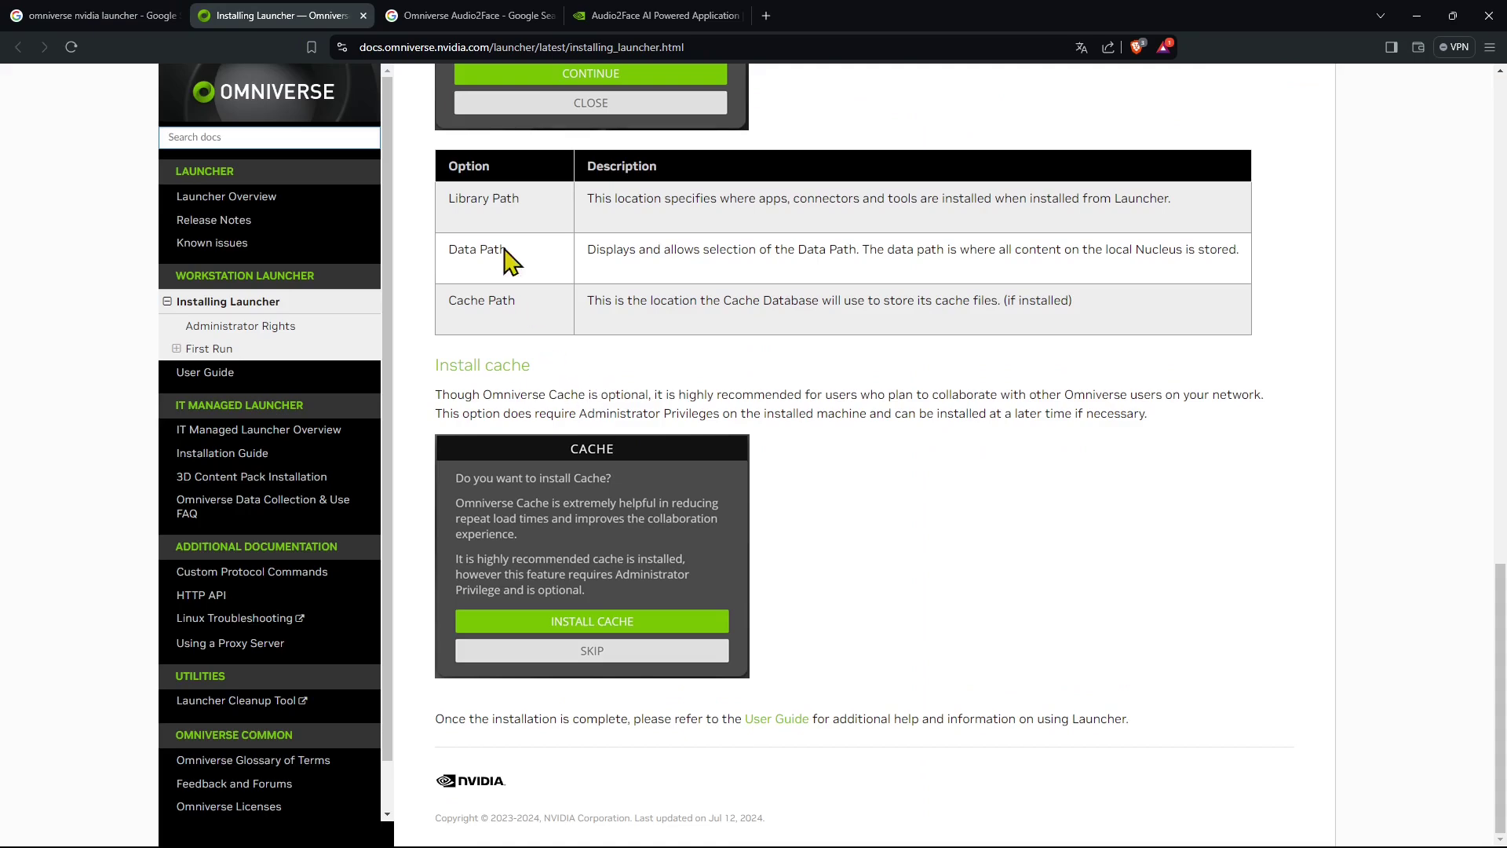
# Close the Installing Launcher tab and scroll the 'omniverse nvidia launcher' search results.
pyautogui.click(364, 16)
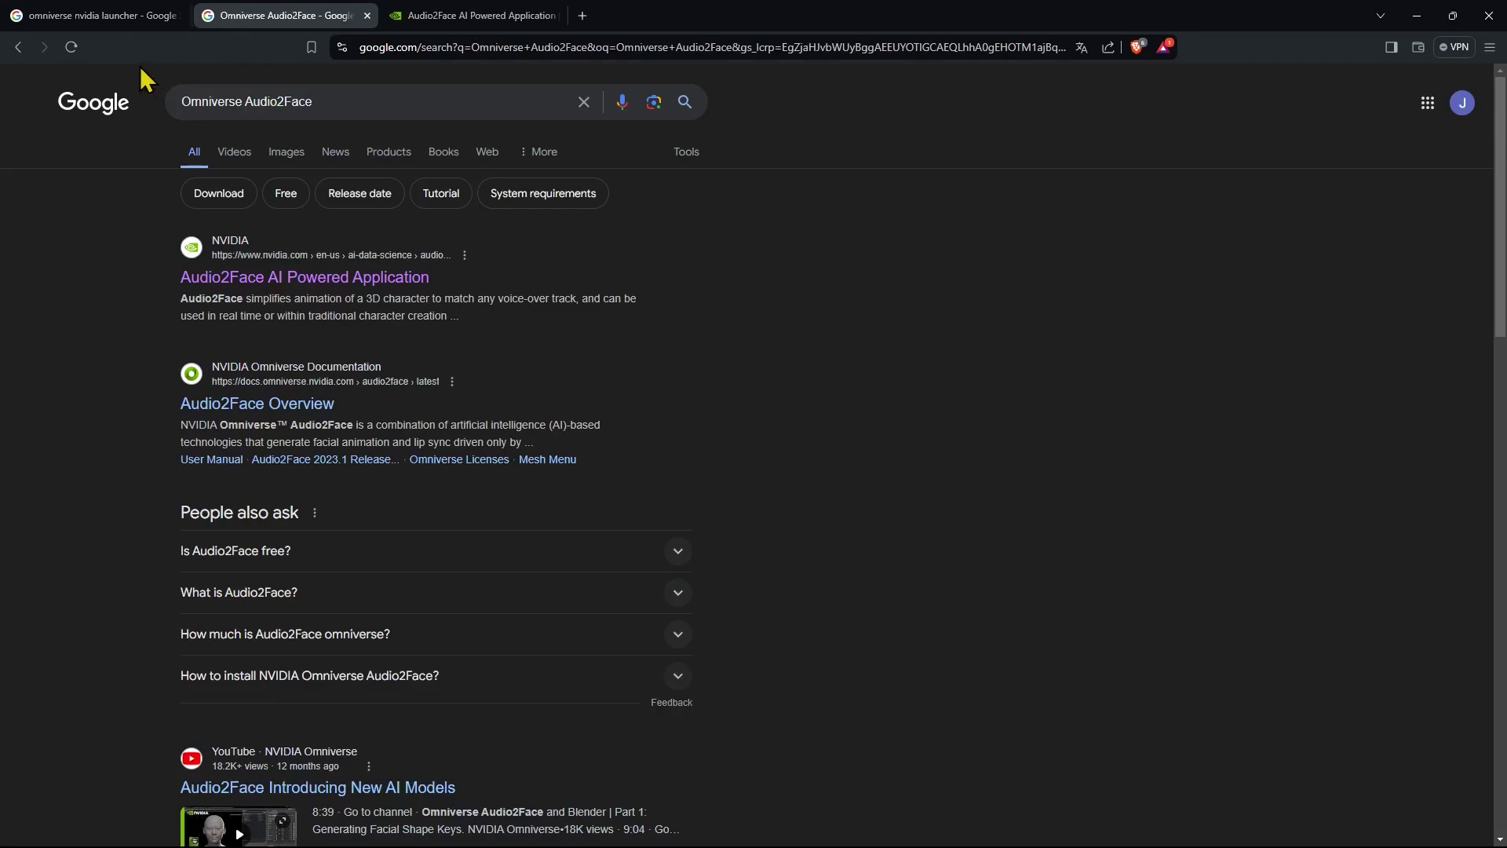
pyautogui.click(112, 26)
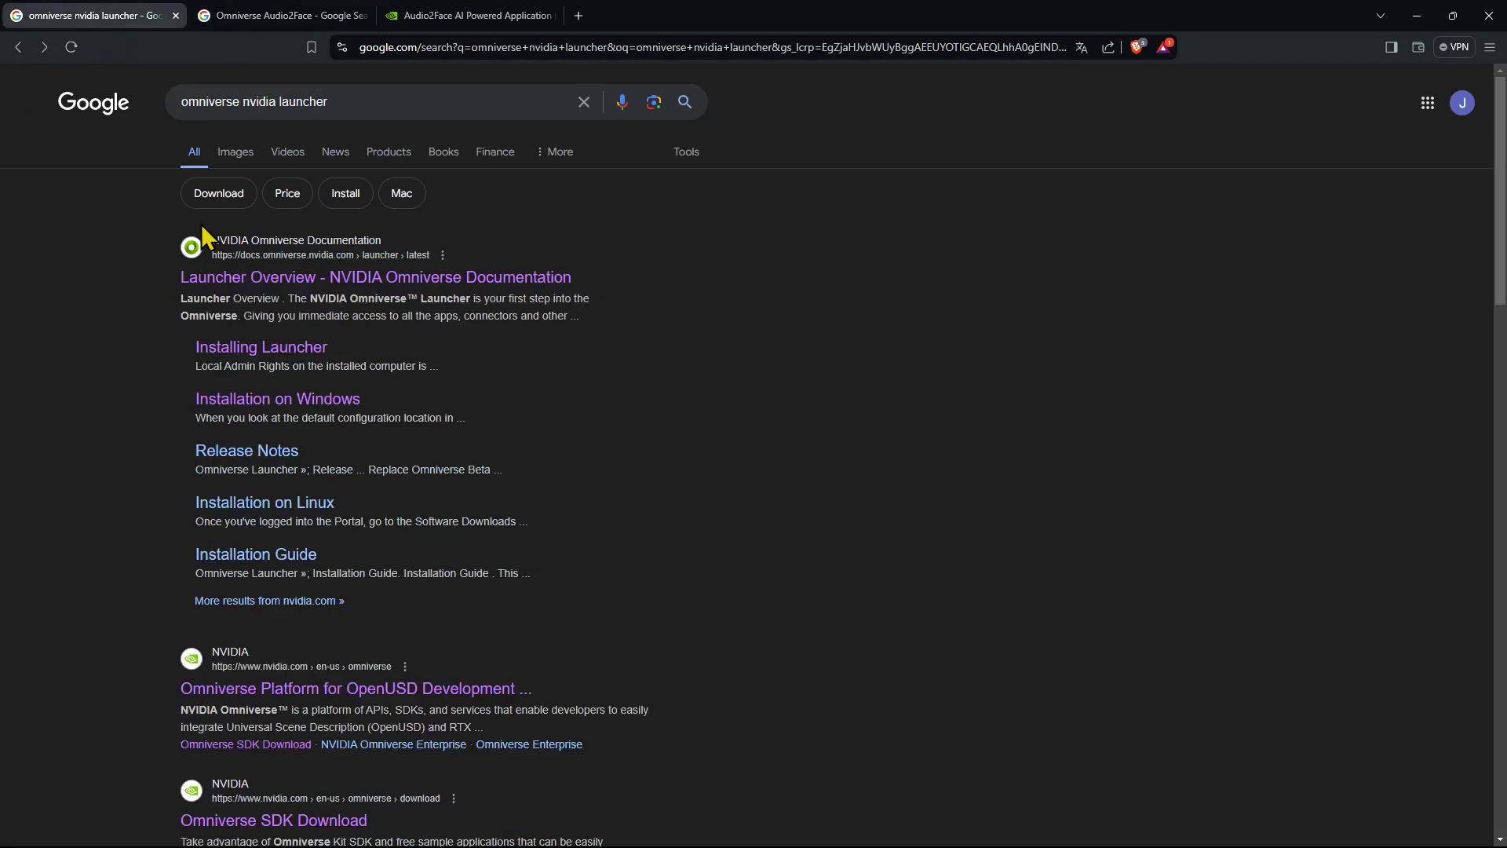
pyautogui.scroll(-1, 233, 263)
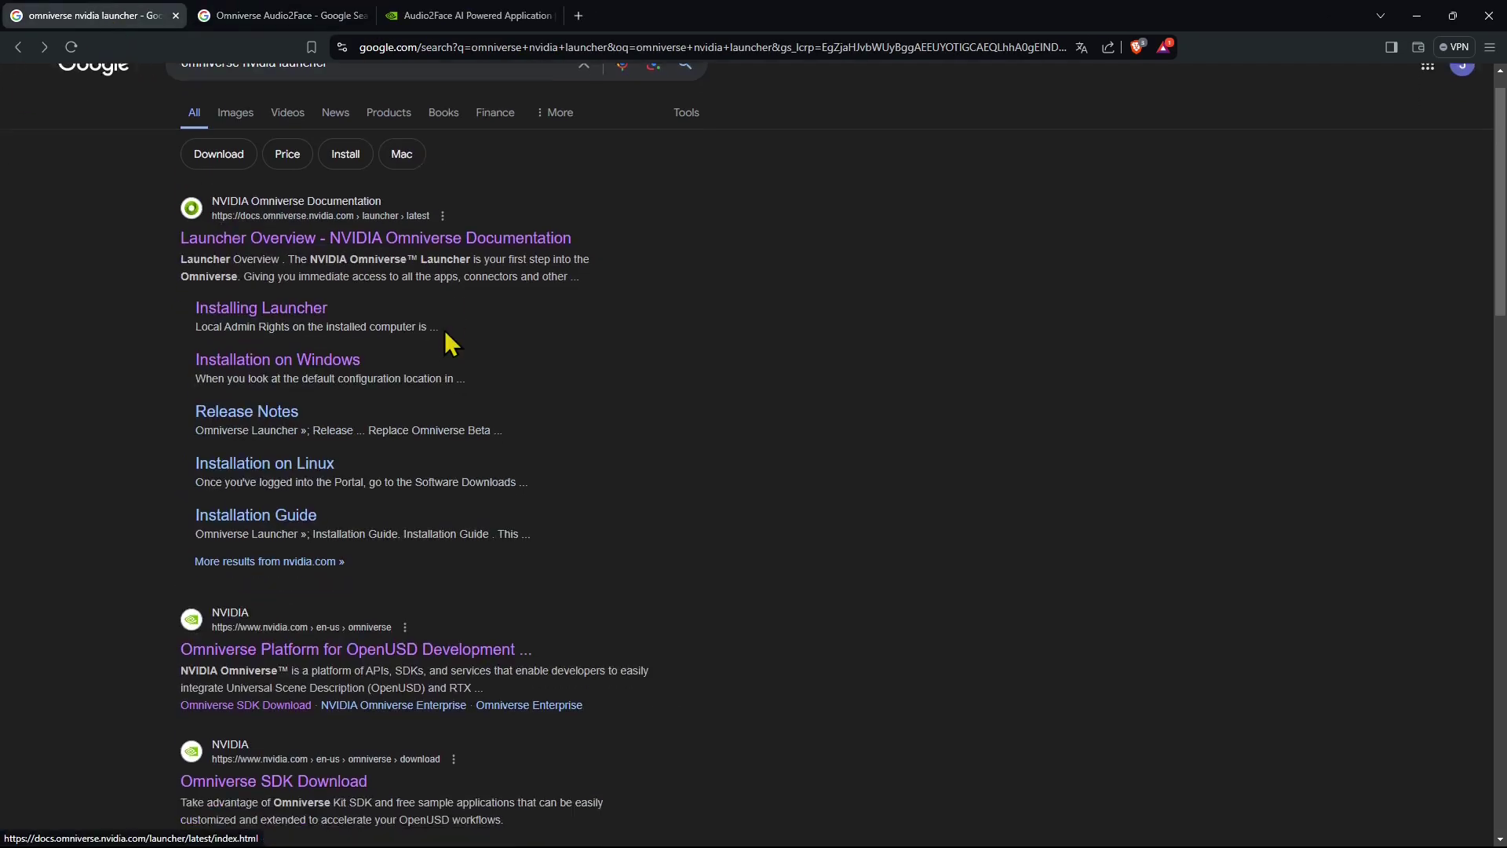
pyautogui.scroll(-2, 246, 353)
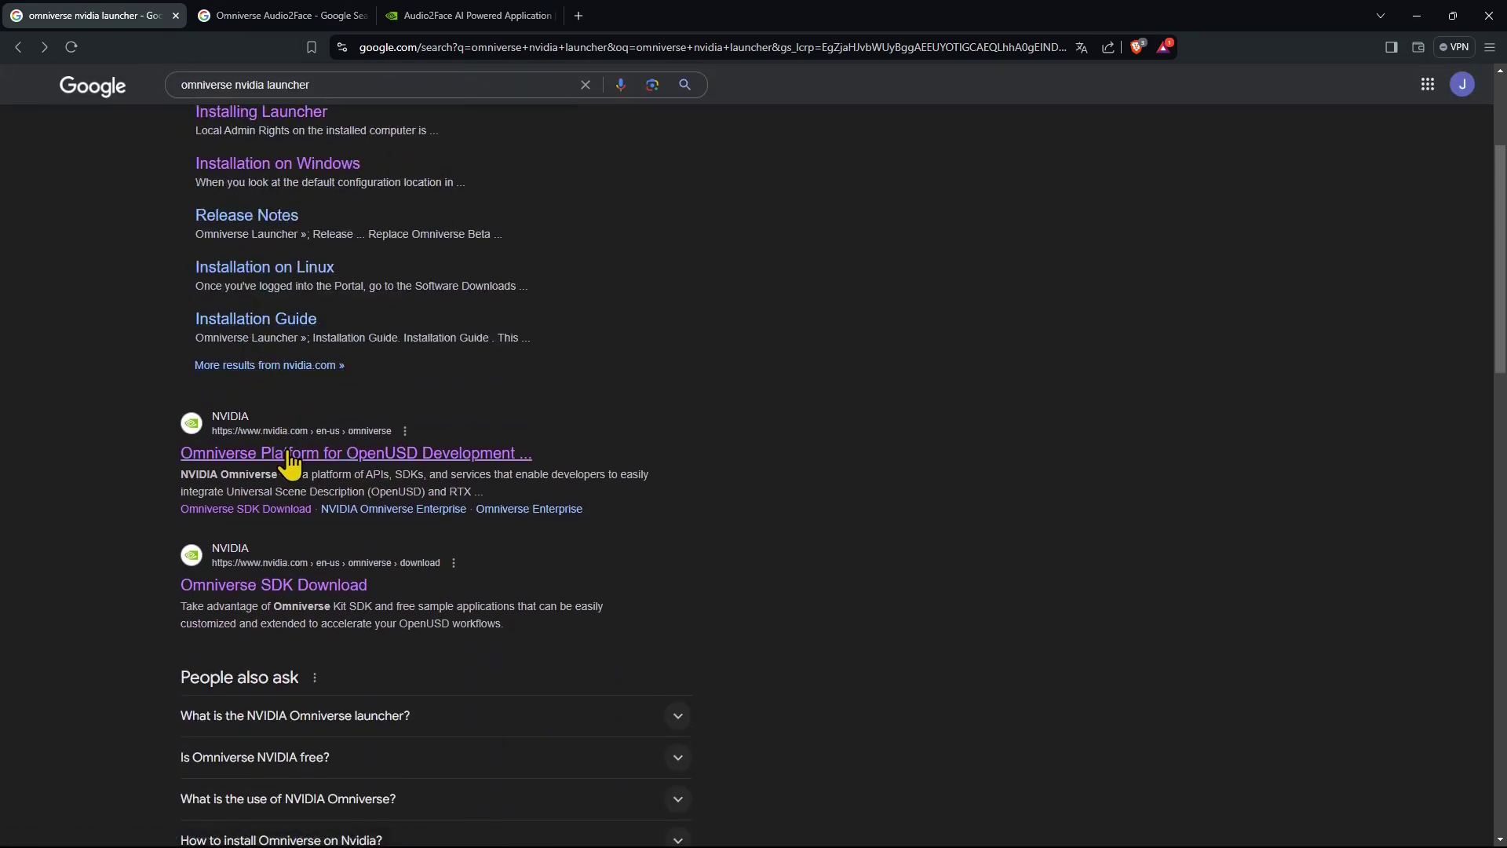
# Open the 'Omniverse Platform for OpenUSD Development' result and scroll down to Get Started.
pyautogui.click(210, 462)
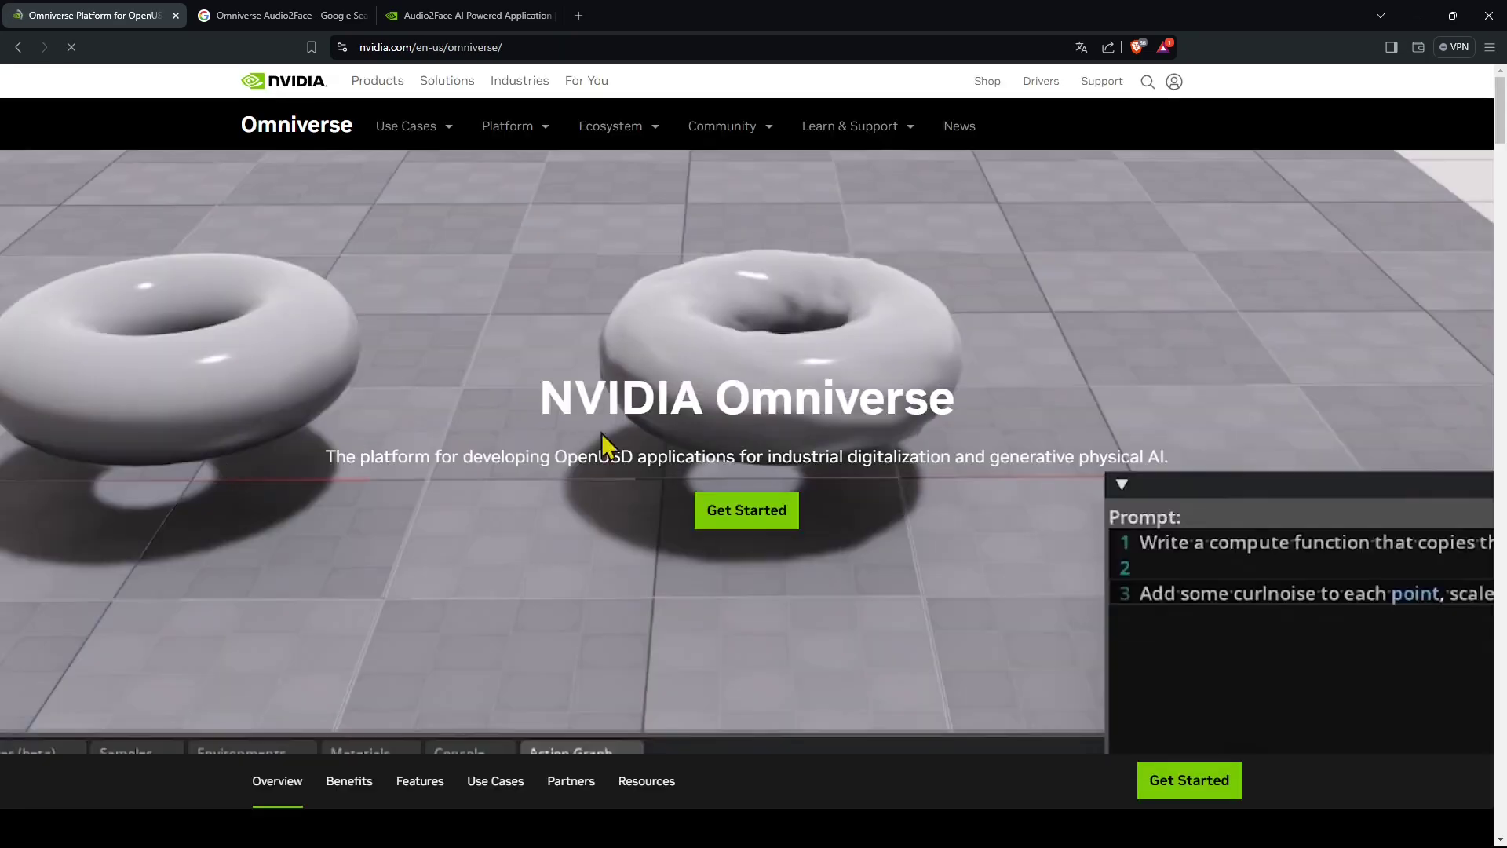
pyautogui.scroll(-8, 771, 428)
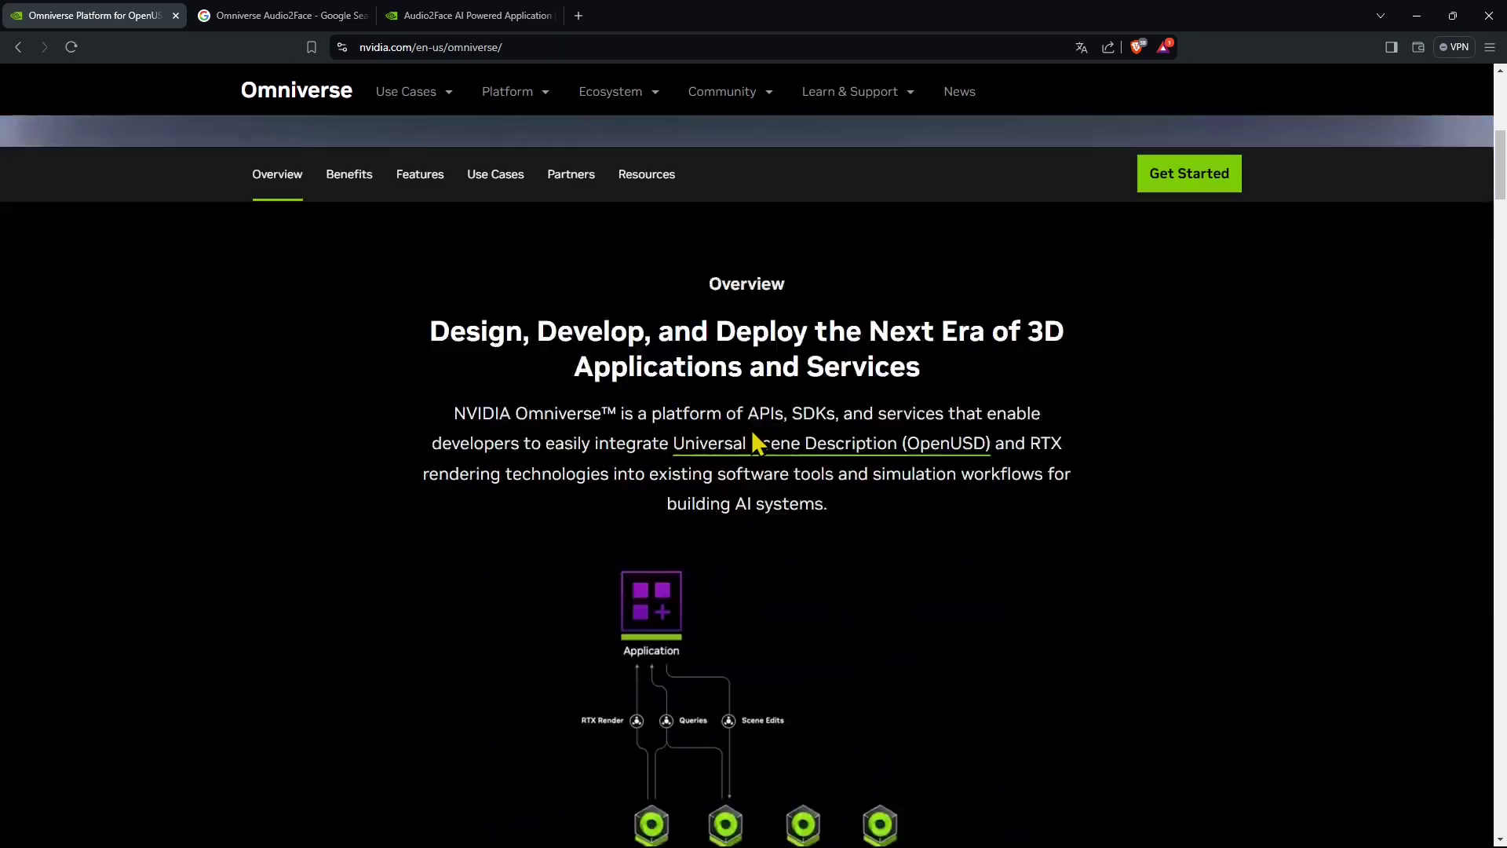
pyautogui.scroll(3, 750, 441)
pyautogui.scroll(-10, 753, 442)
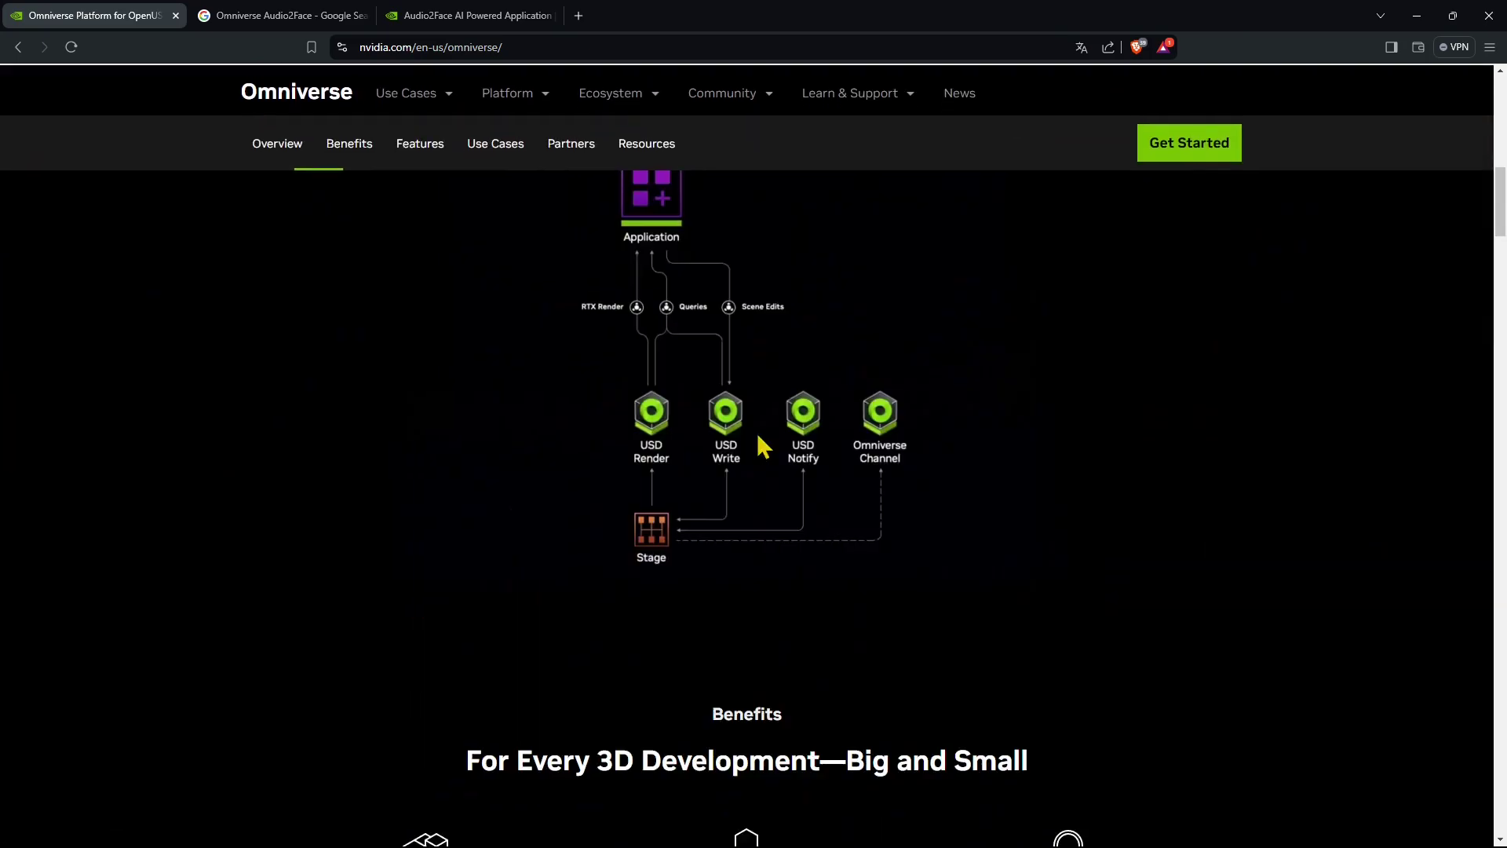
pyautogui.scroll(-15, 762, 442)
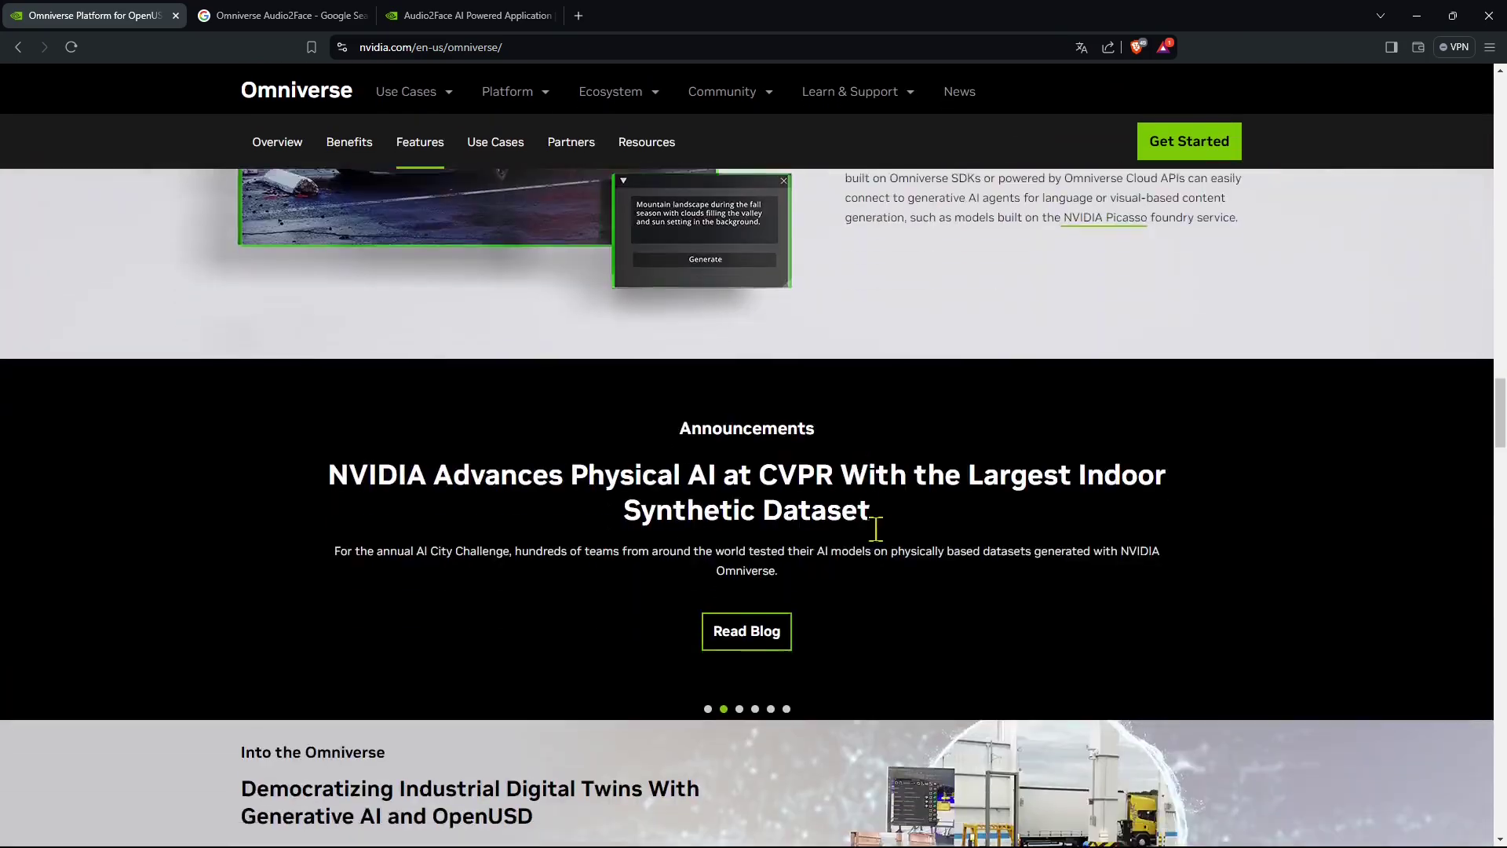
pyautogui.scroll(-15, 888, 553)
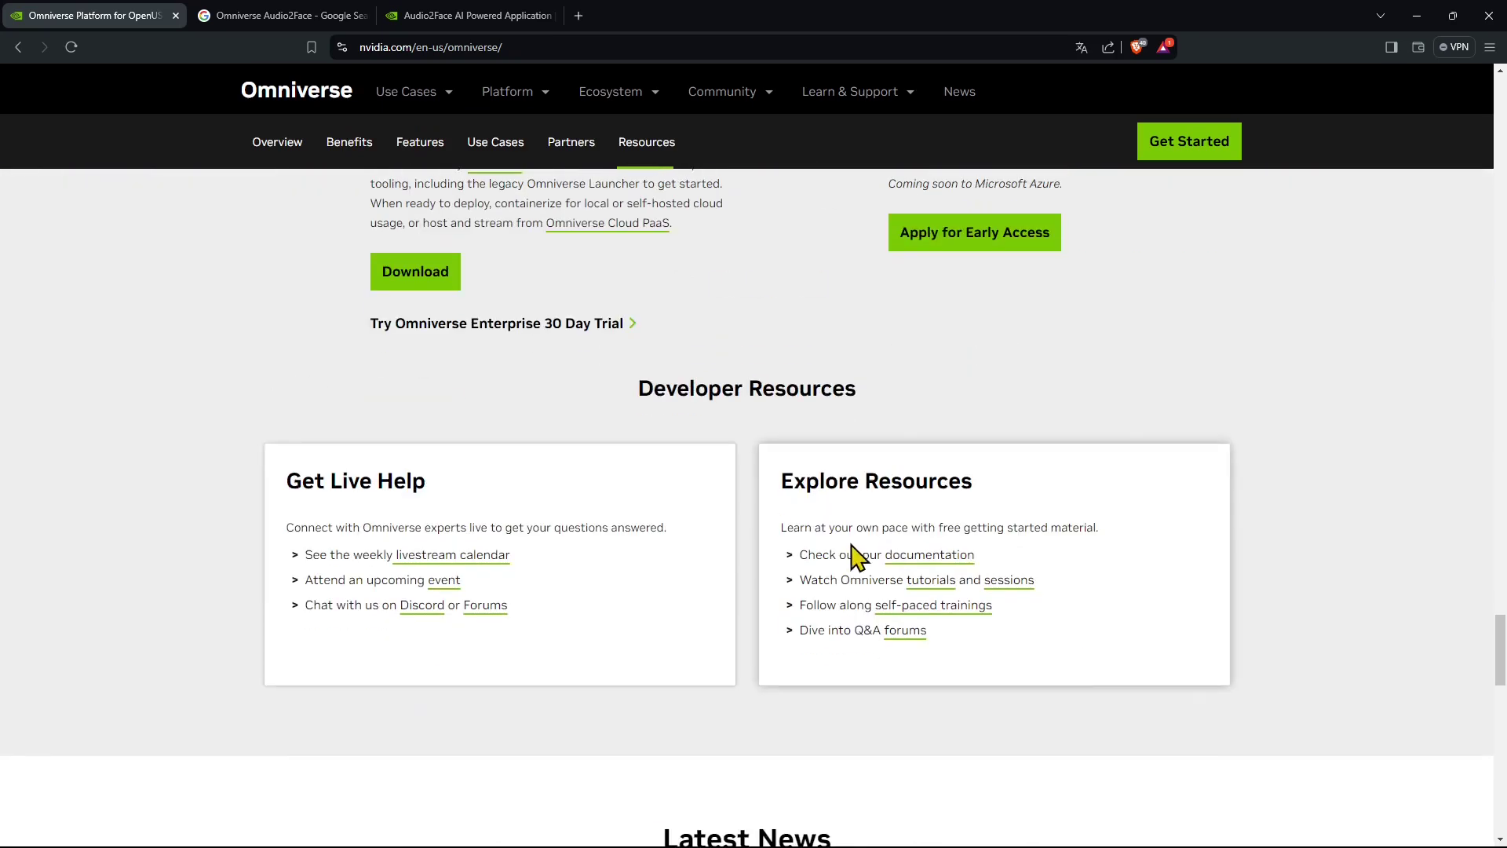
pyautogui.scroll(4, 762, 550)
pyautogui.scroll(2, 761, 542)
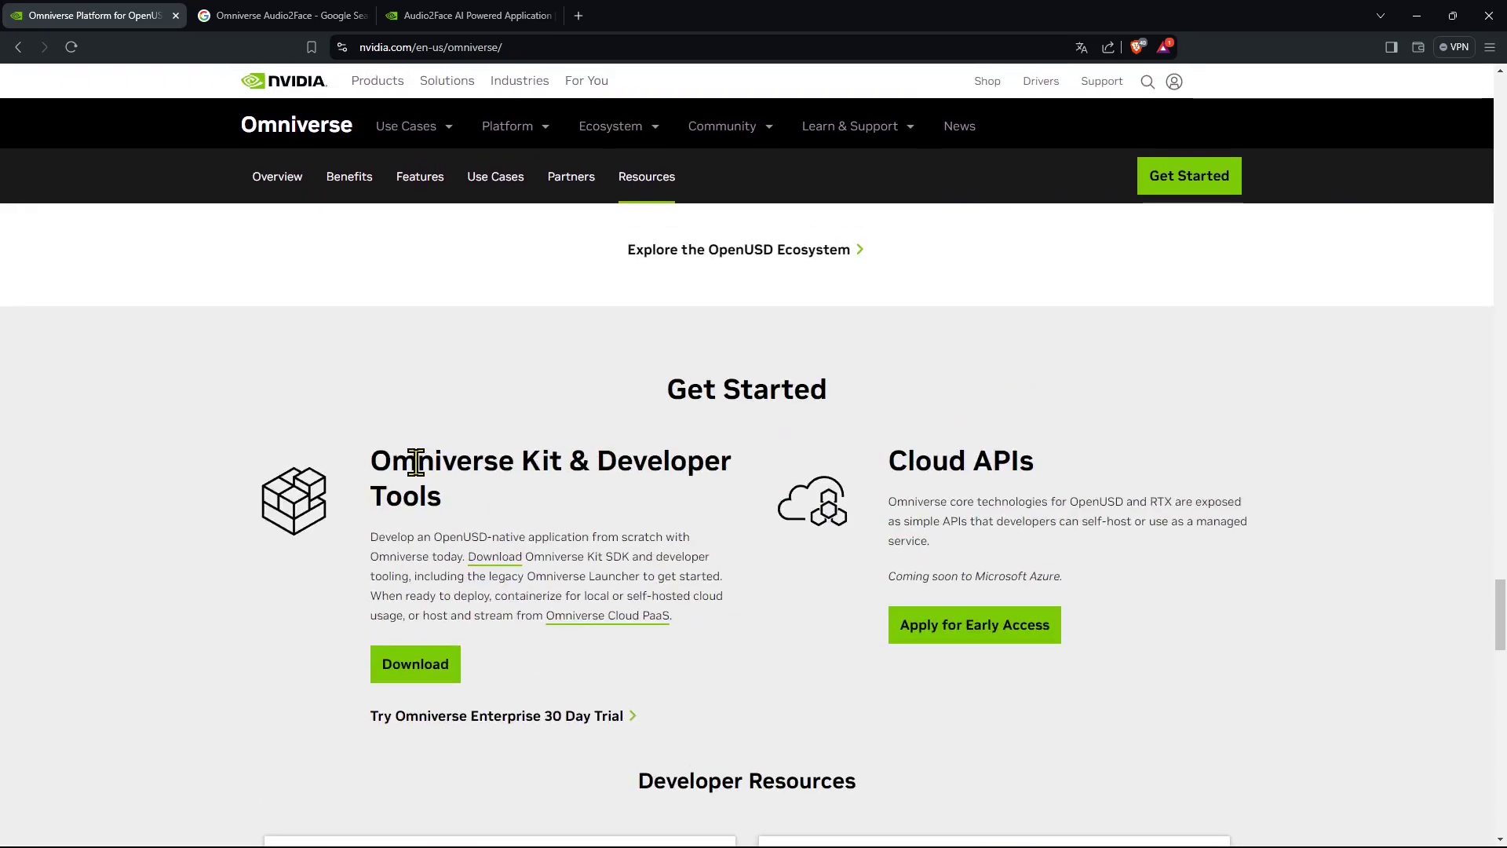
# Highlight the Kit & Developer Tools heading, then go back to the search results.
pyautogui.moveTo(400, 456); pyautogui.dragTo(700, 501)
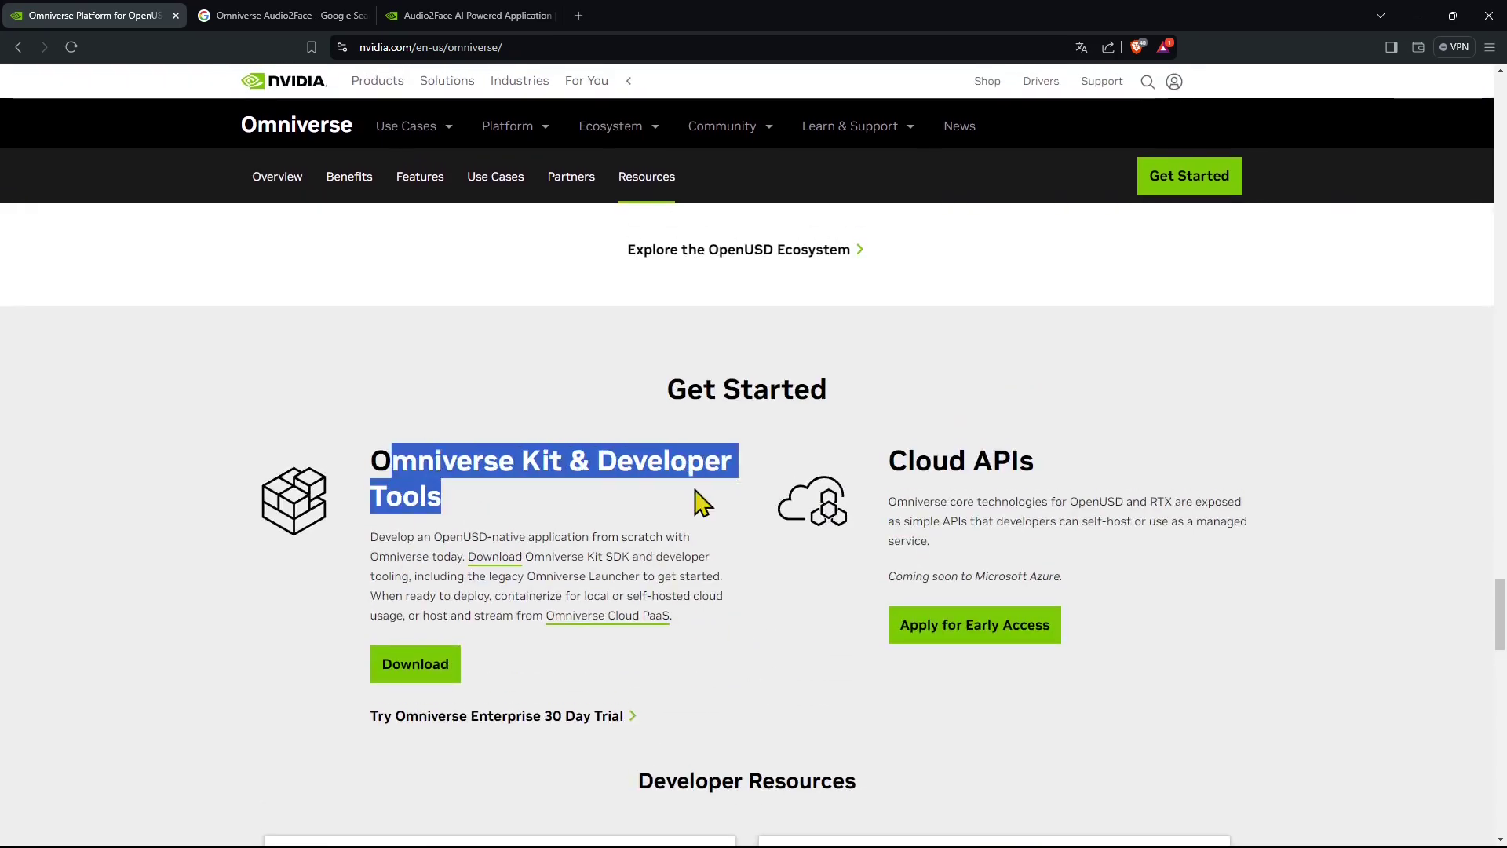
pyautogui.click(600, 527)
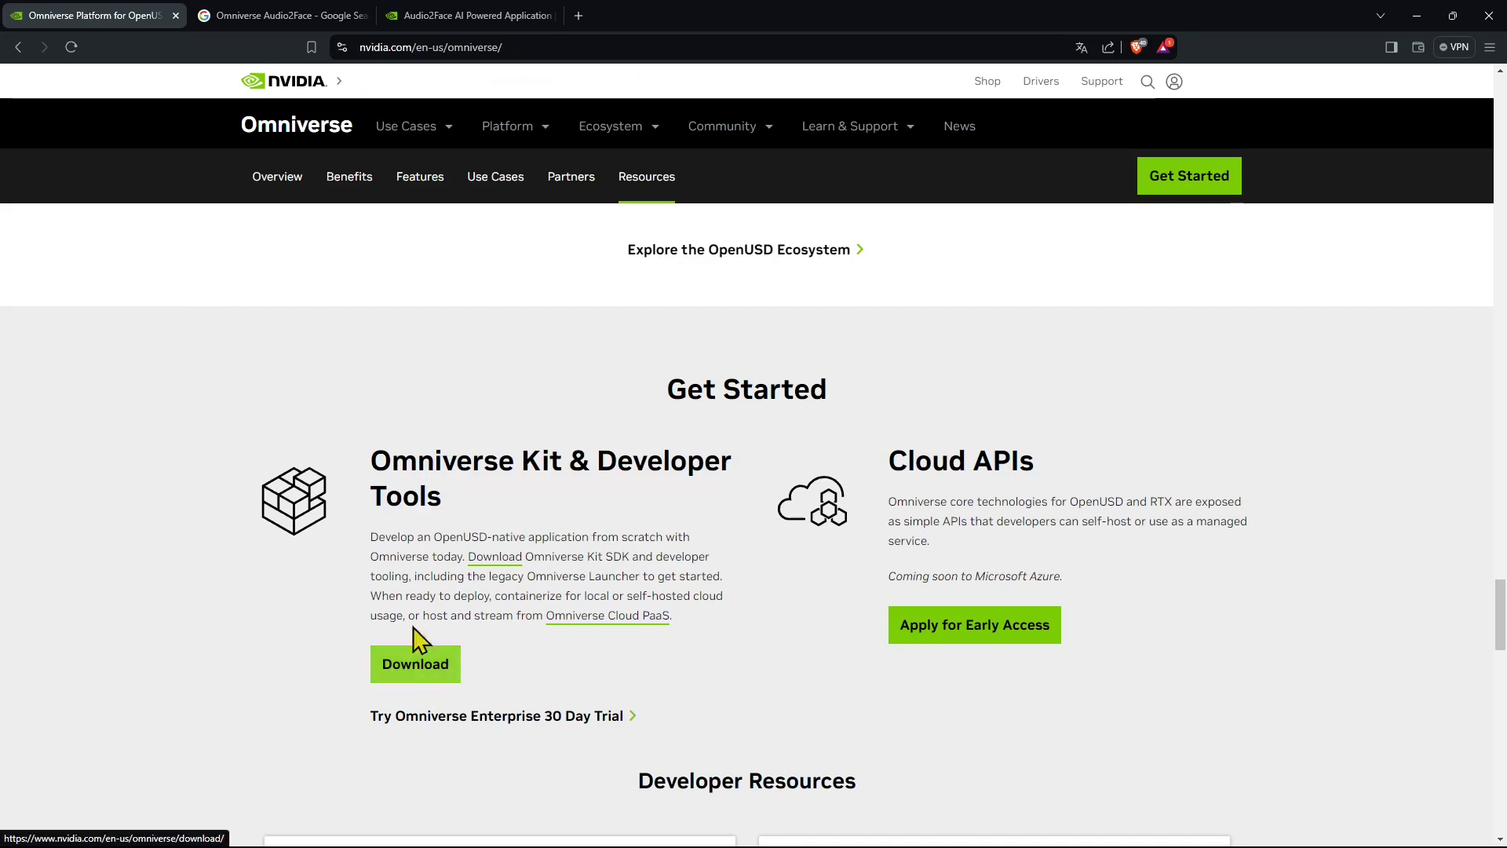
pyautogui.click(18, 48)
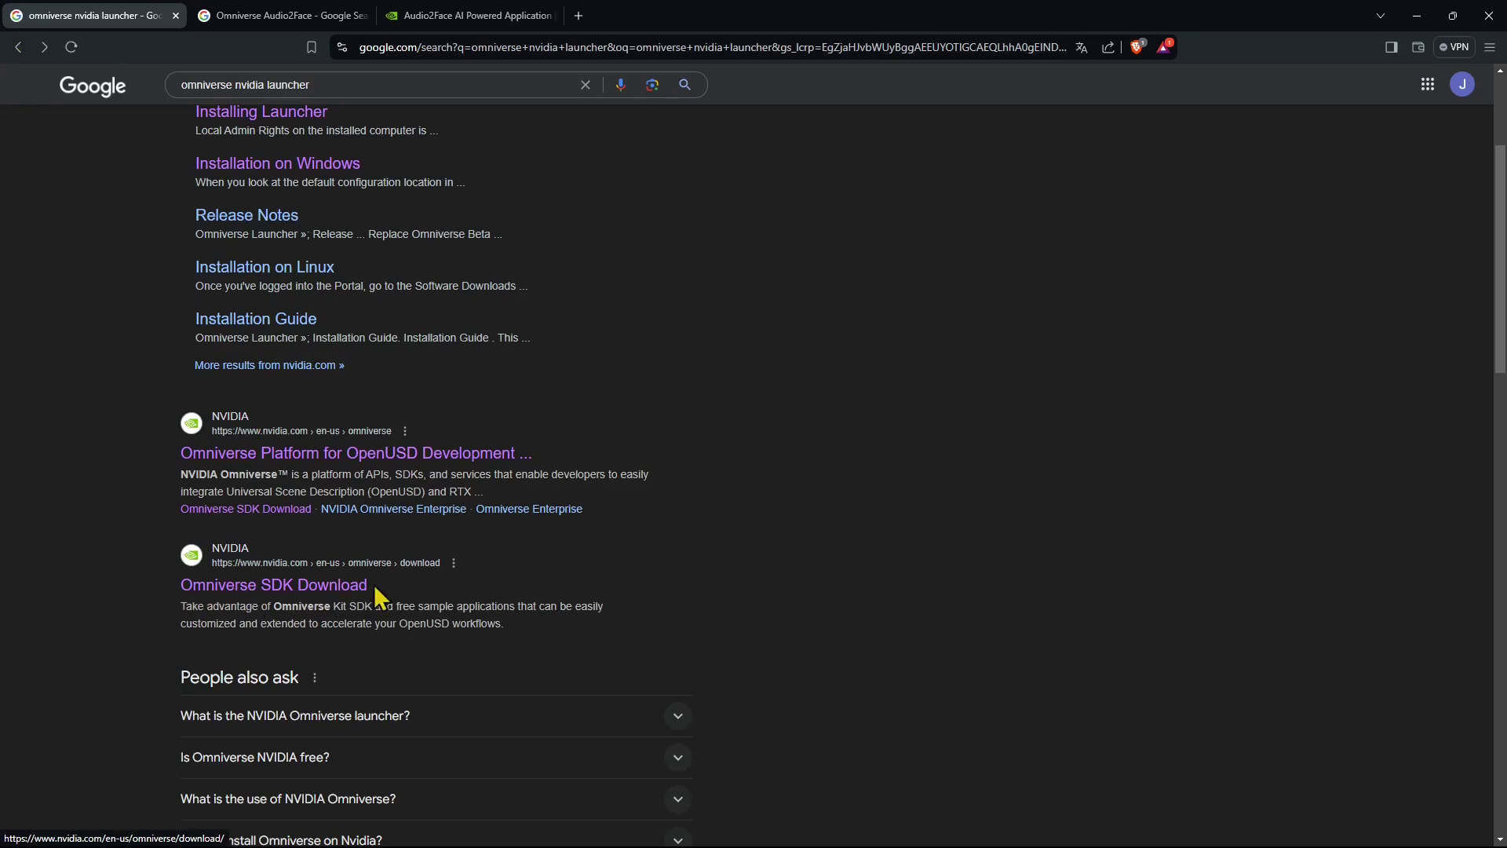
# View the Omniverse SDK Download registration form, then close that tab.
pyautogui.moveTo(392, 594); pyautogui.dragTo(179, 587)
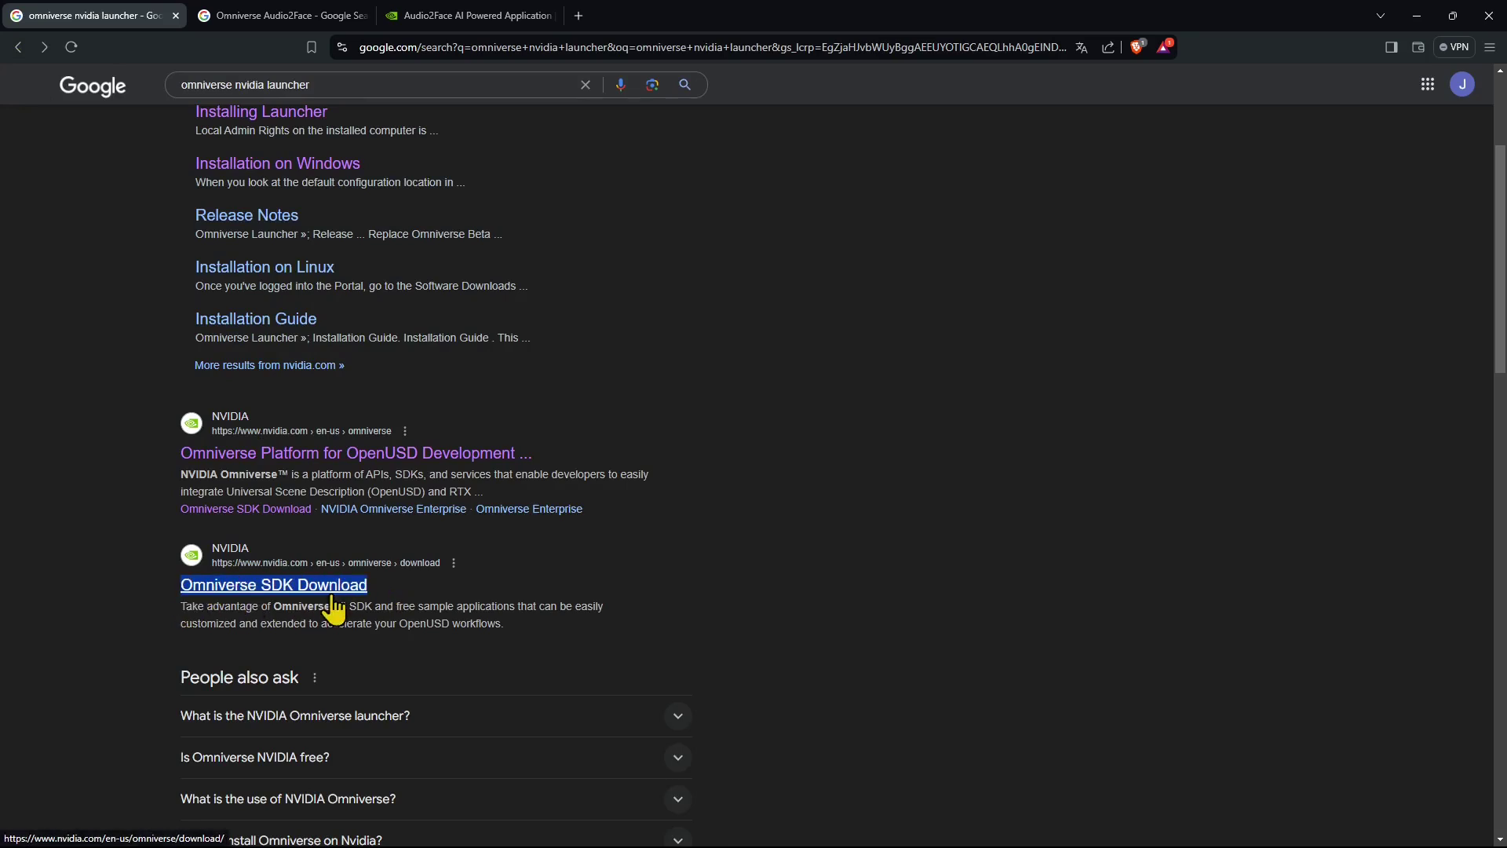
pyautogui.click(344, 589)
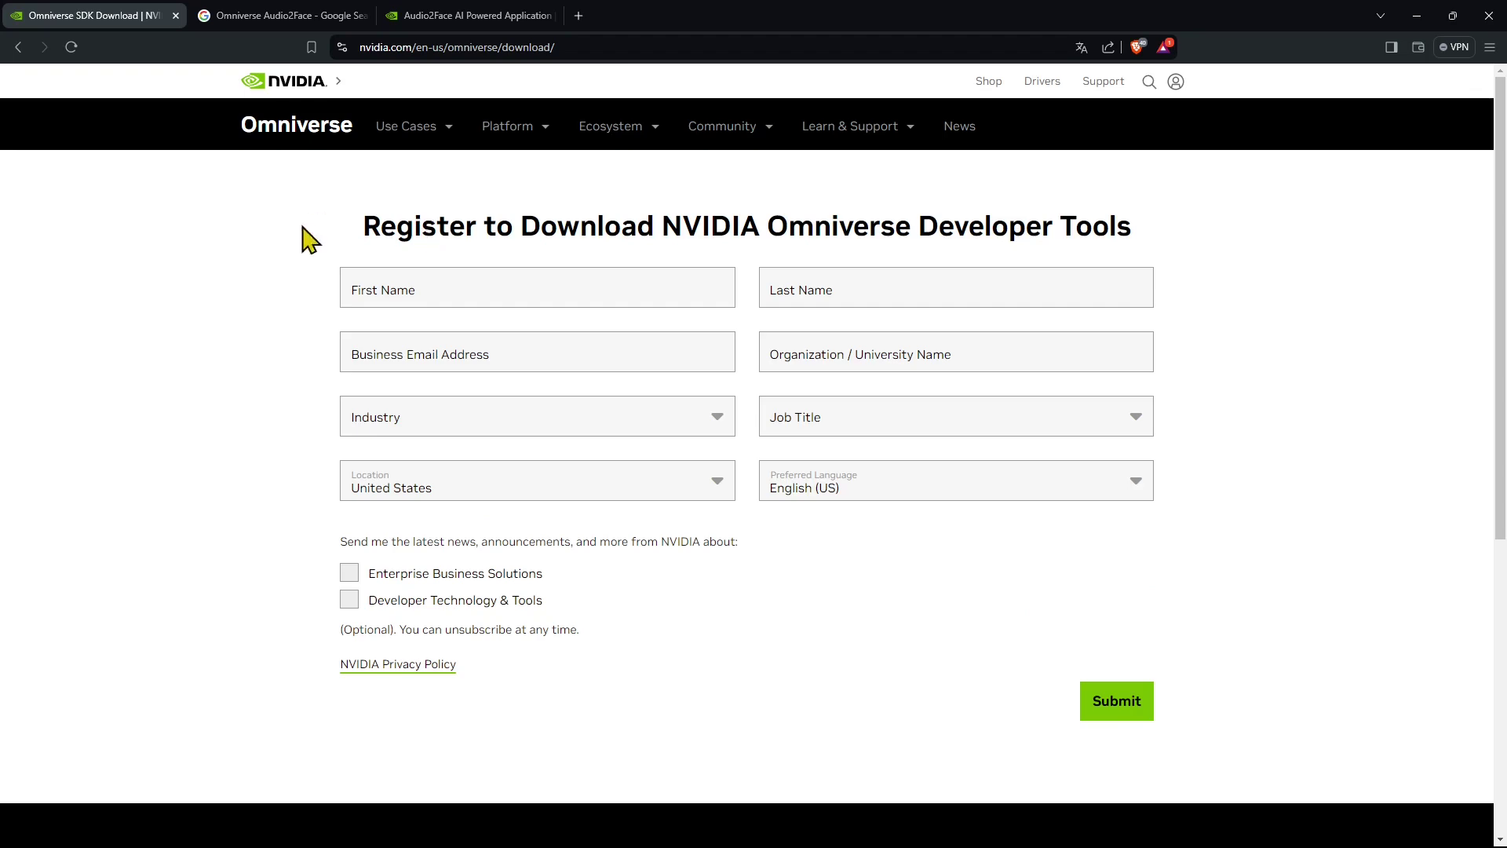
pyautogui.click(174, 16)
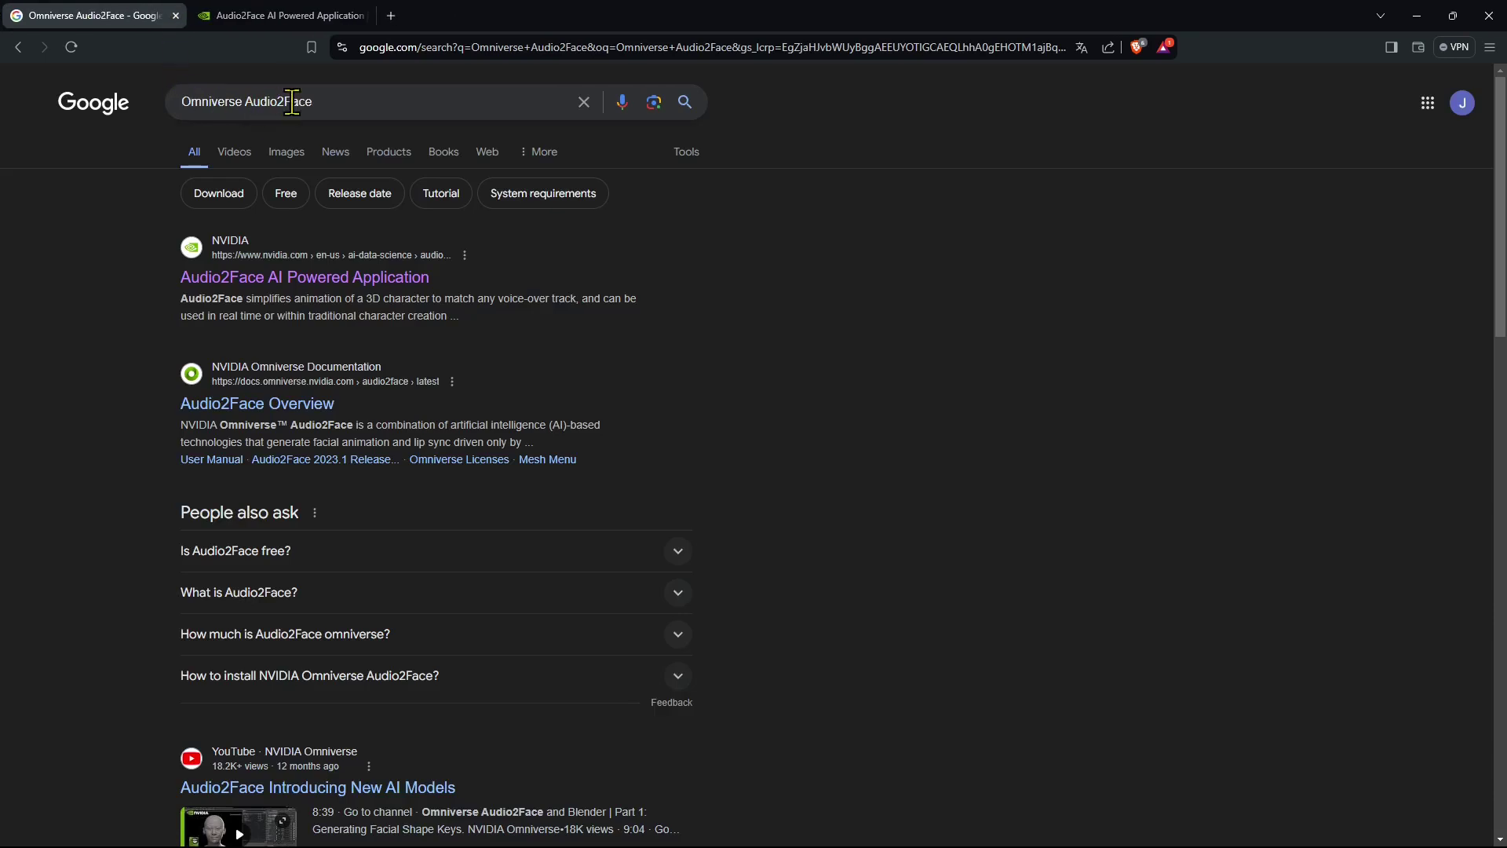
# Close the Google search tab to reveal the NVIDIA Audio2Face product page.
pyautogui.moveTo(318, 102); pyautogui.dragTo(285, 105)
pyautogui.click(44, 319)
pyautogui.click(176, 16)
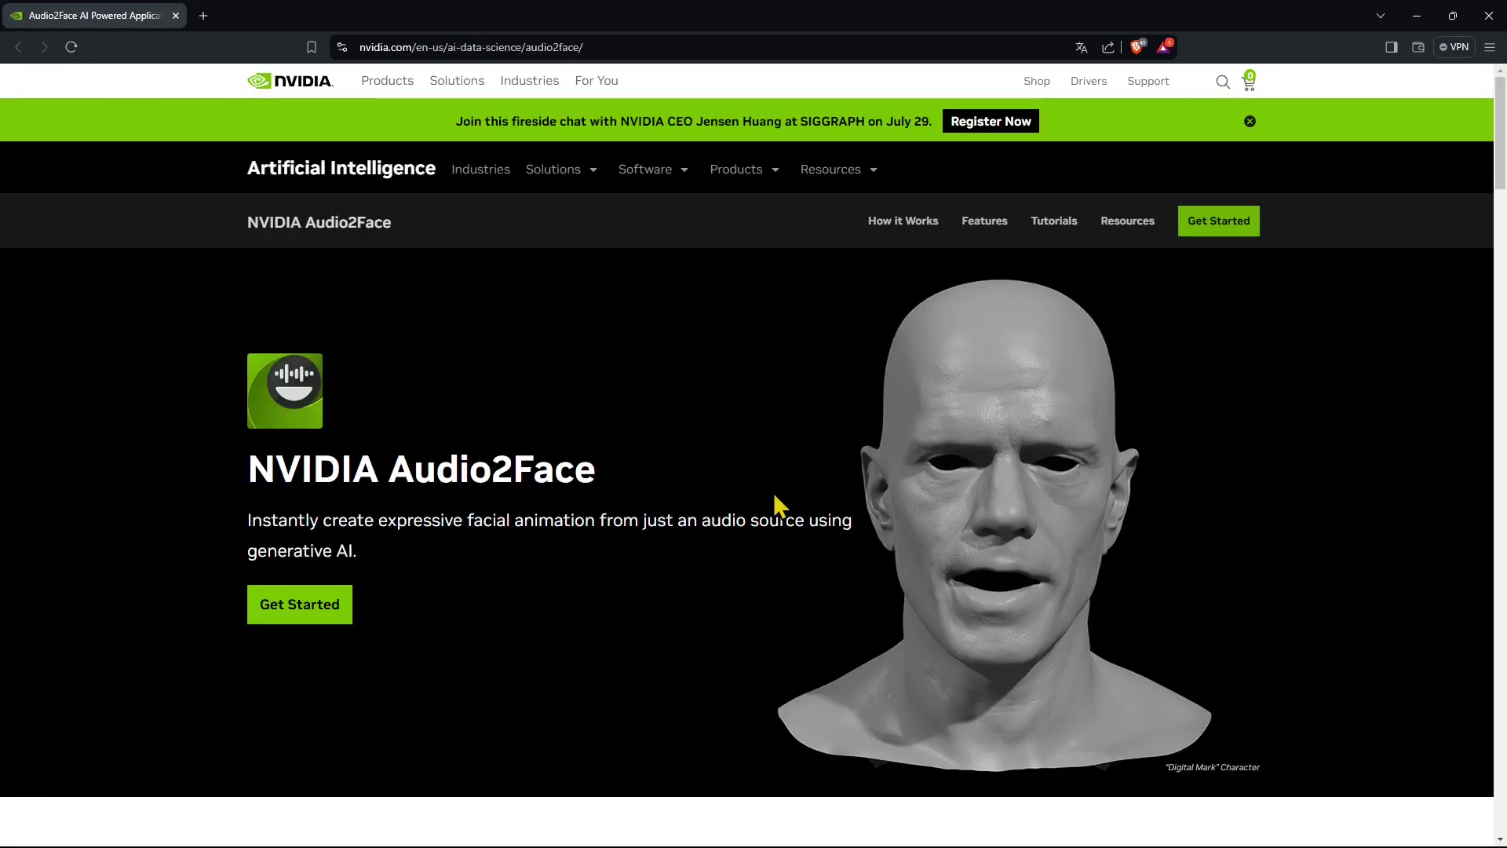
# Scroll the Audio2Face page through How It Works and Features to the download section.
pyautogui.scroll(-10, 776, 501)
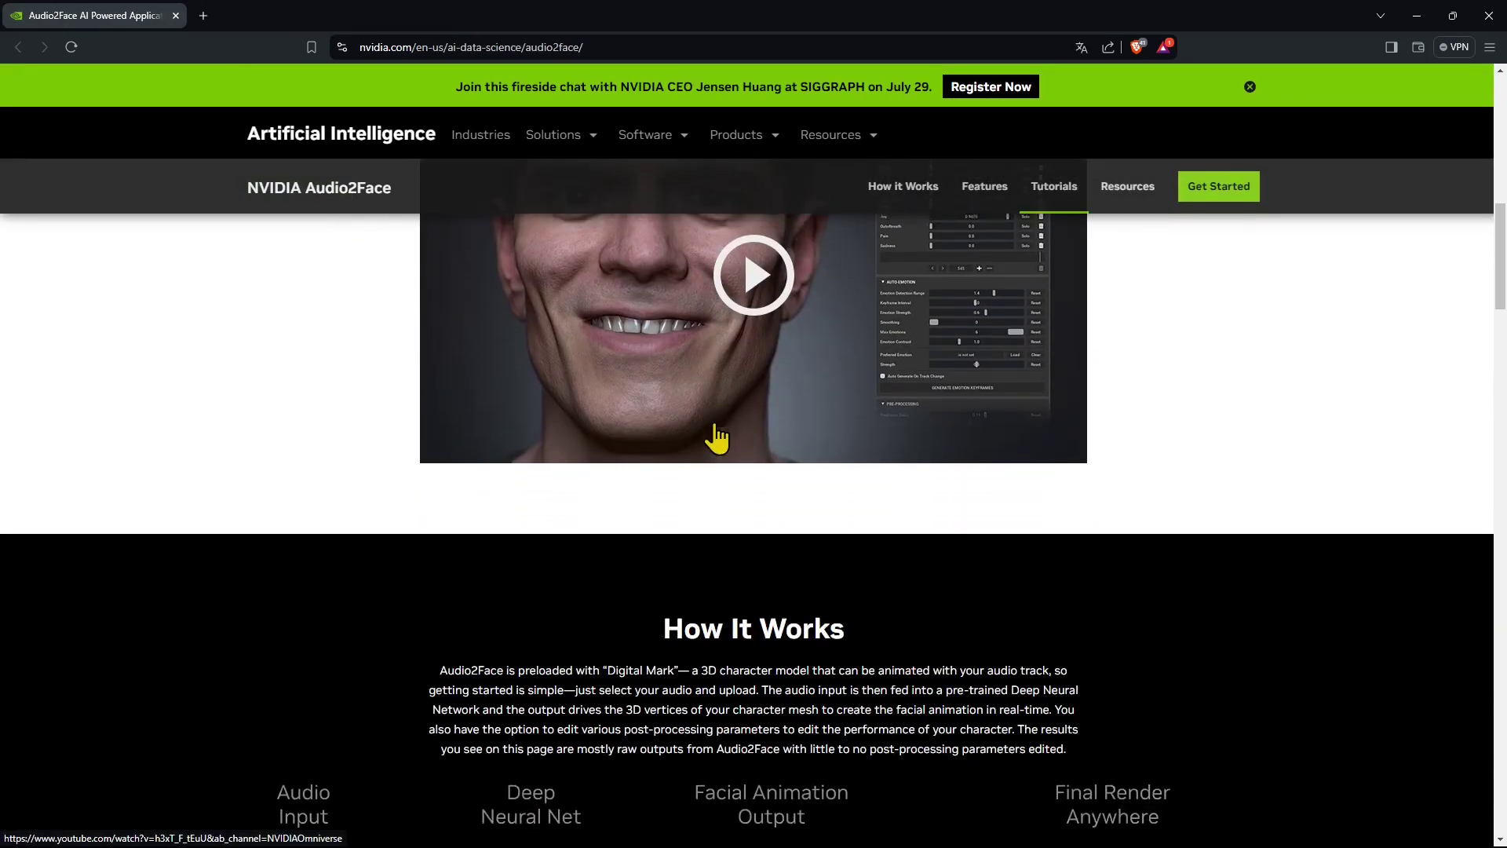
pyautogui.scroll(1, 712, 427)
pyautogui.scroll(-5, 711, 417)
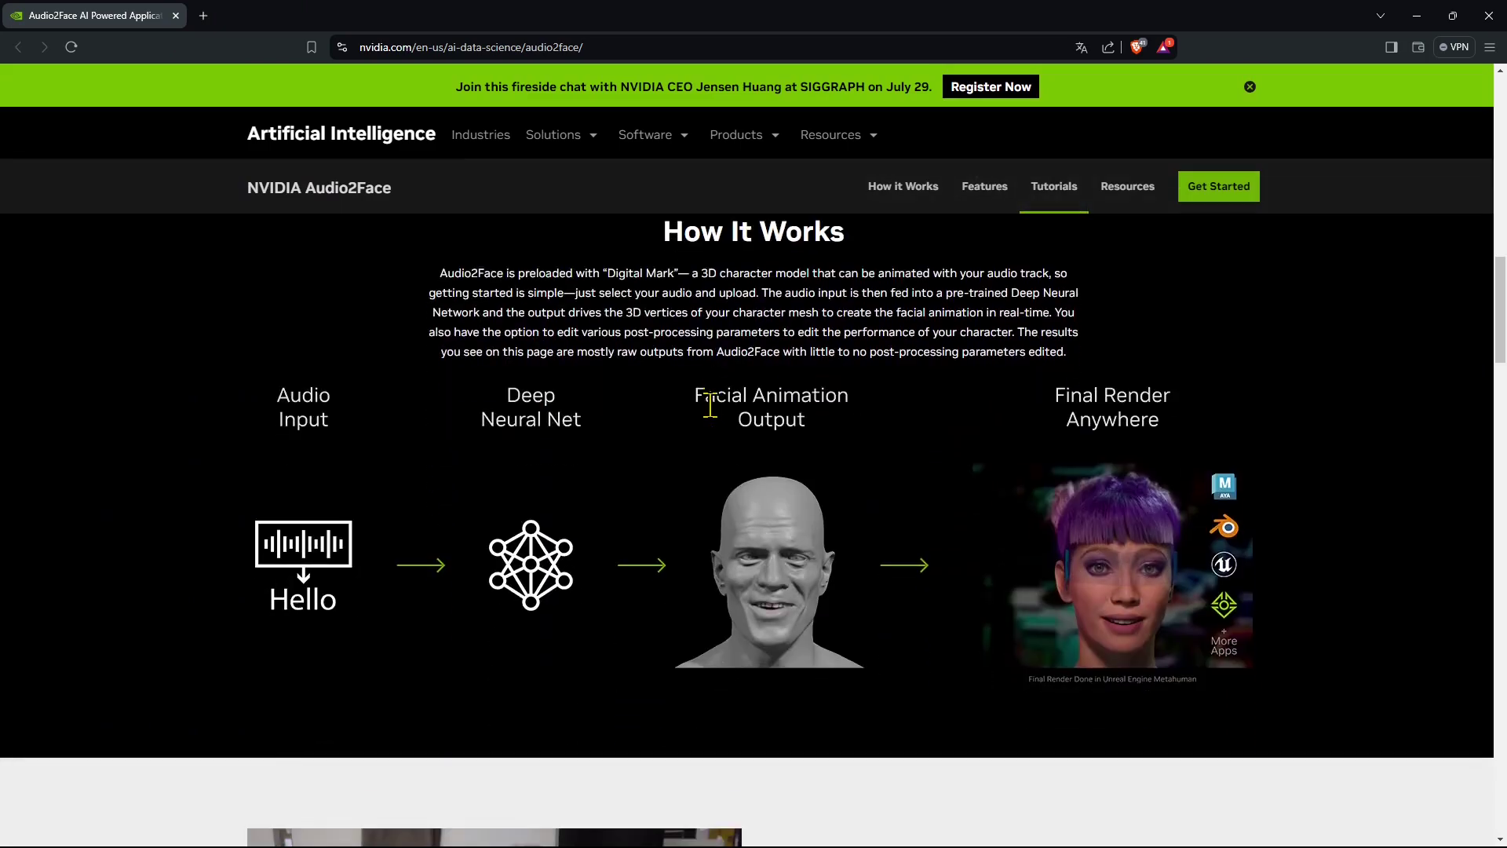
pyautogui.scroll(-10, 560, 581)
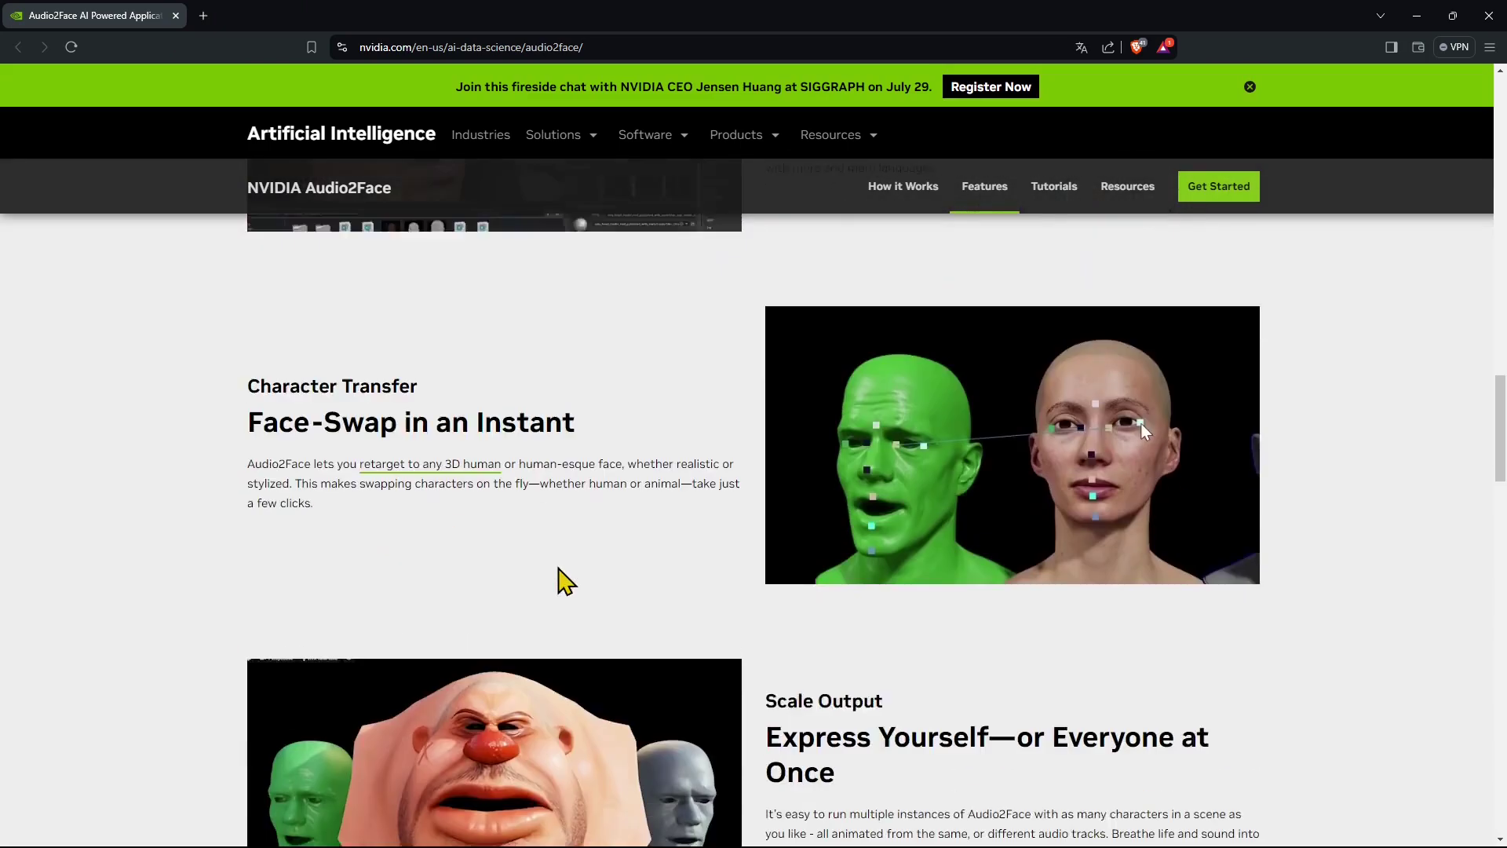
pyautogui.scroll(-15, 559, 568)
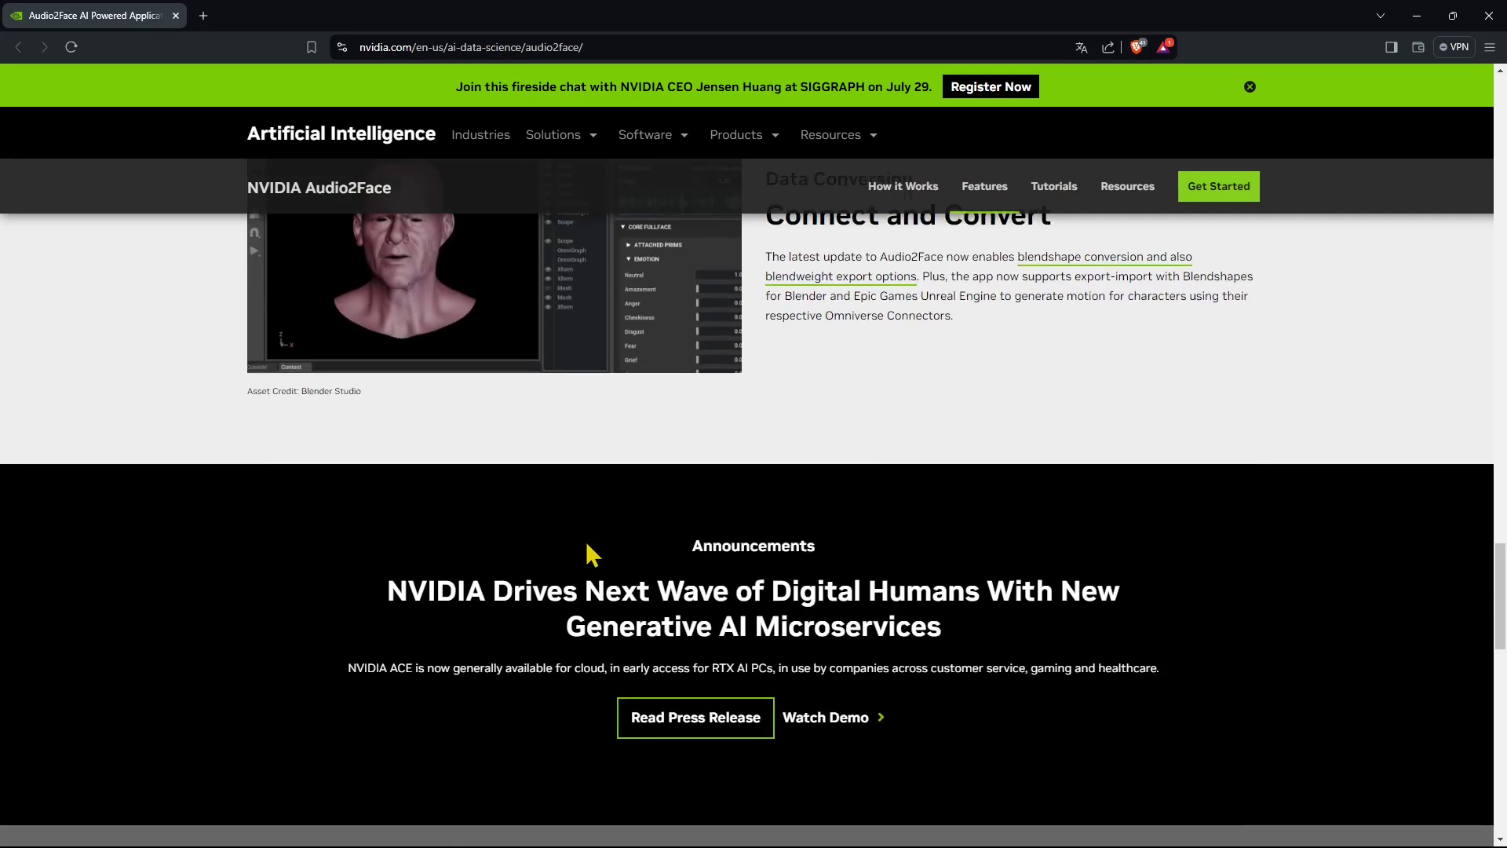
pyautogui.scroll(-3, 590, 553)
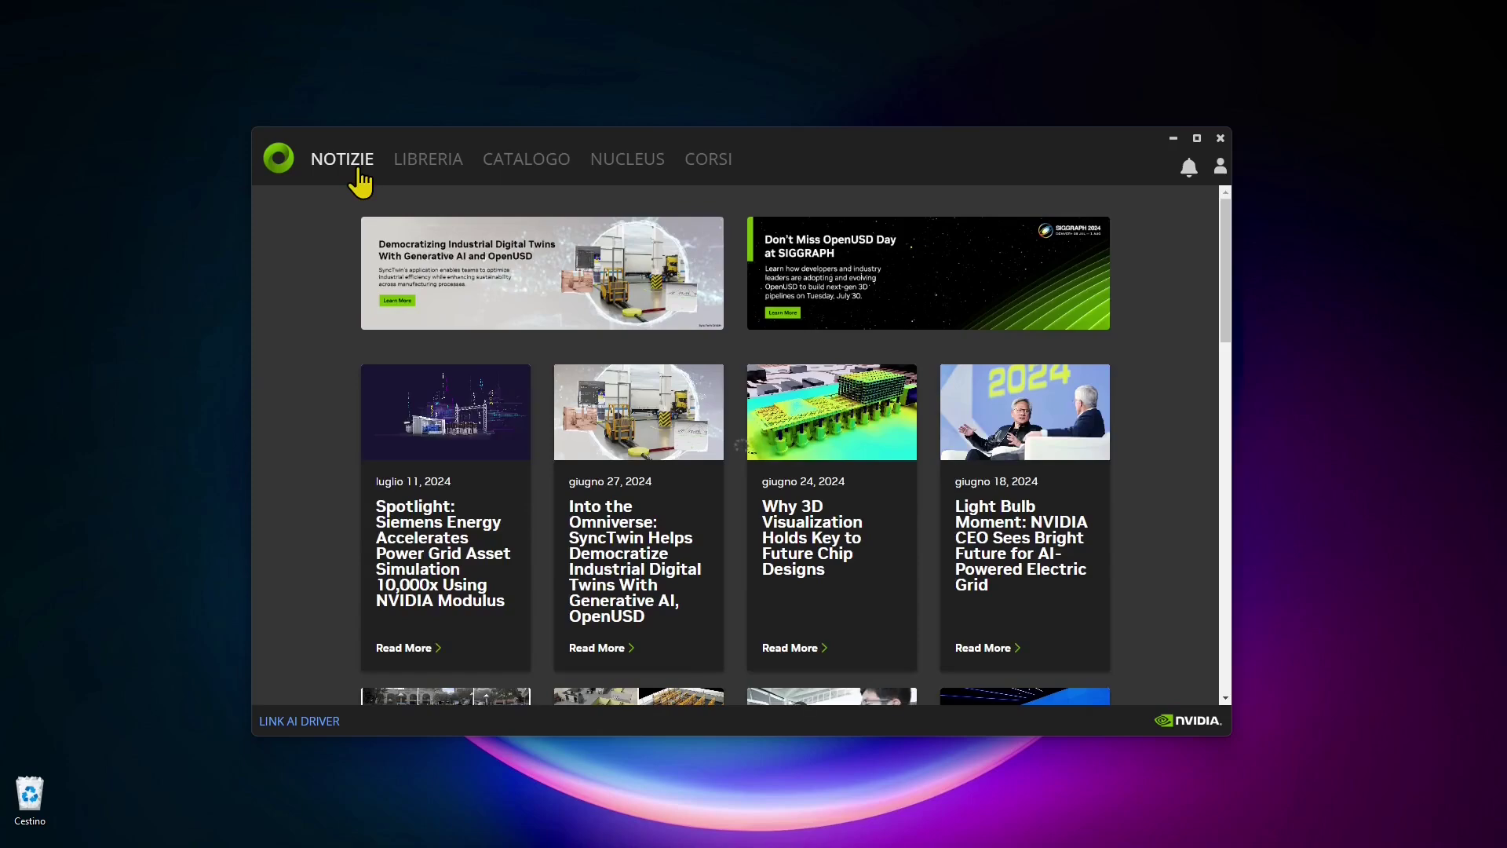
# Show the installed Audio2Face 2023.2.0 app page in the Launcher library.
pyautogui.scroll(-7, 475, 511)
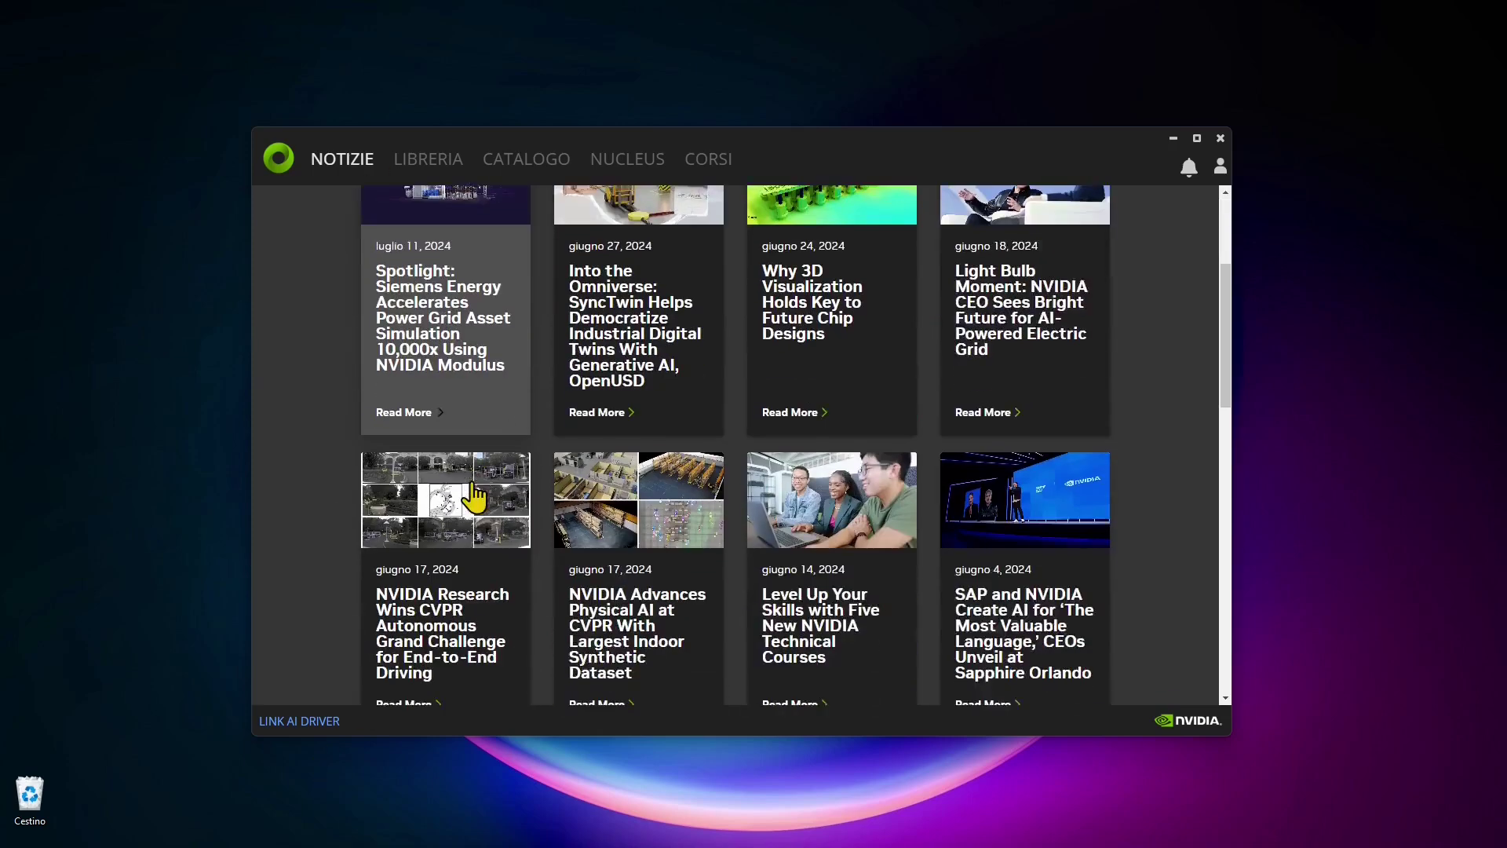
pyautogui.click(410, 154)
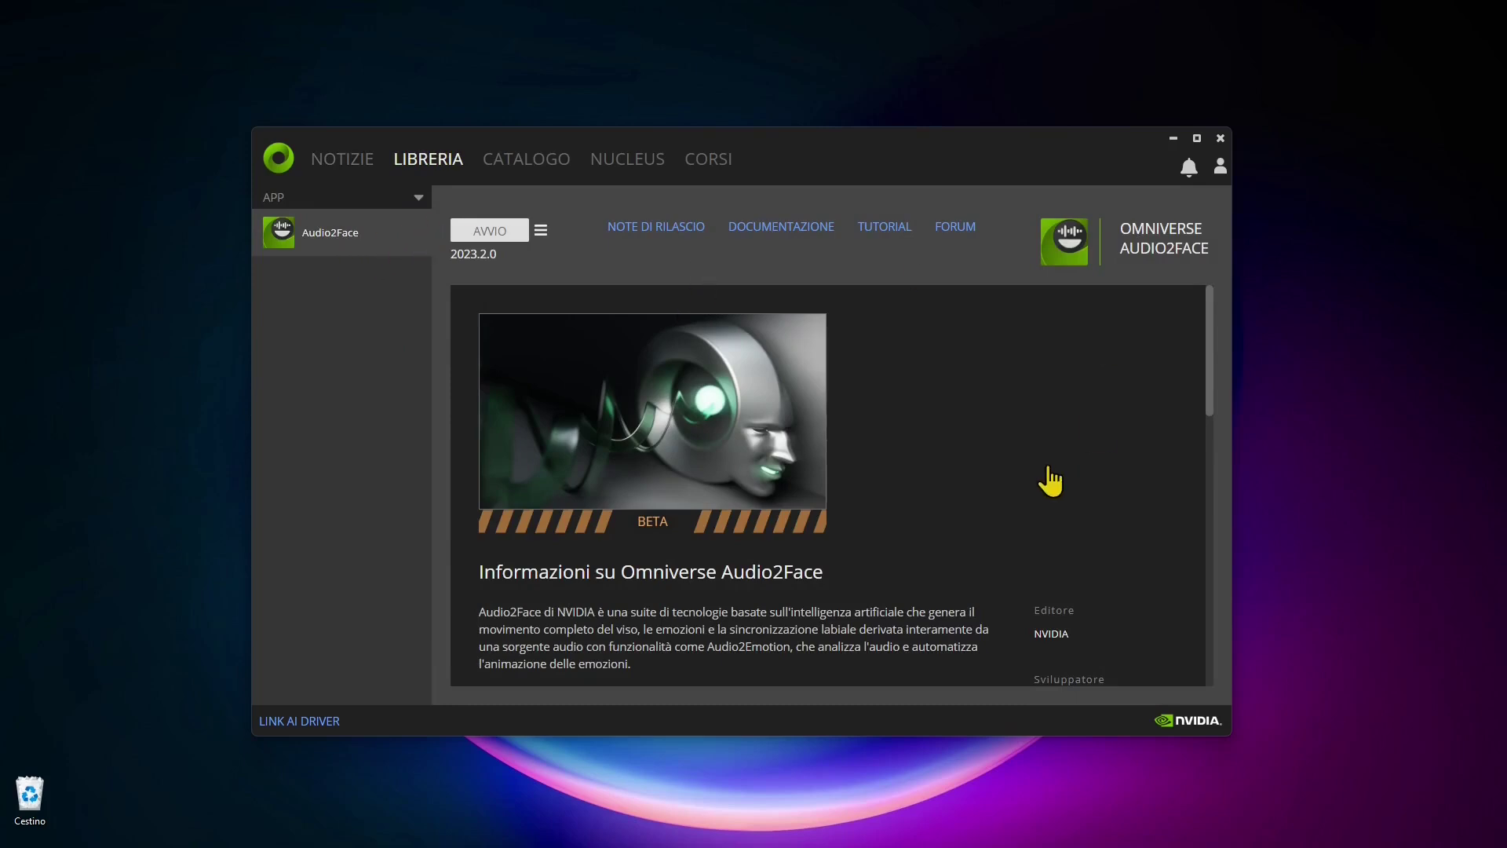
pyautogui.scroll(-1, 1050, 481)
pyautogui.scroll(1, 1003, 487)
# Read through the Audio2Face description and system requirements.
pyautogui.moveTo(620, 569); pyautogui.dragTo(857, 592)
pyautogui.click(857, 593)
pyautogui.scroll(-3, 761, 444)
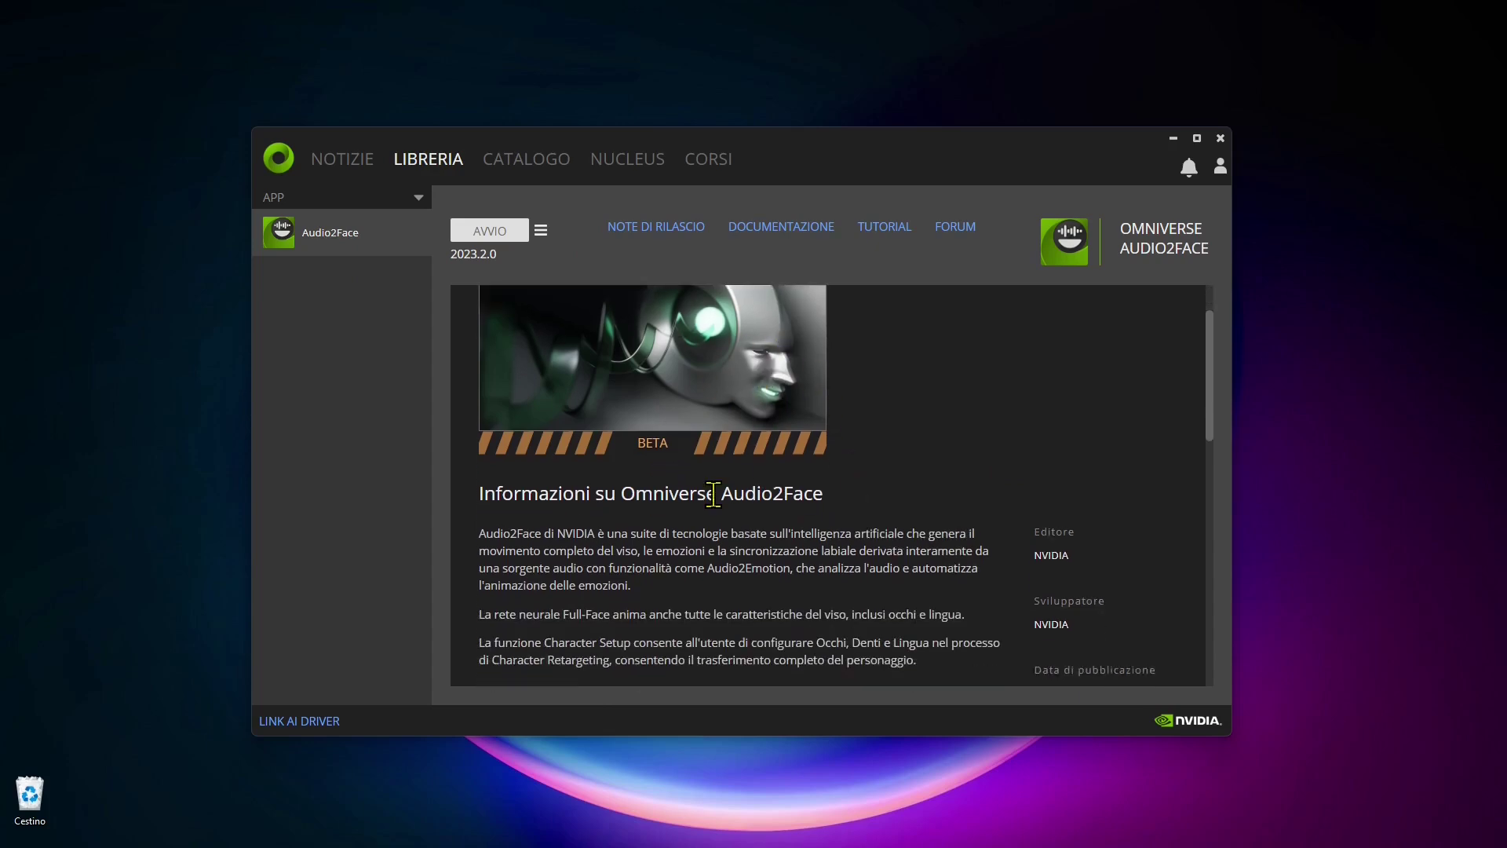
pyautogui.scroll(-9, 699, 628)
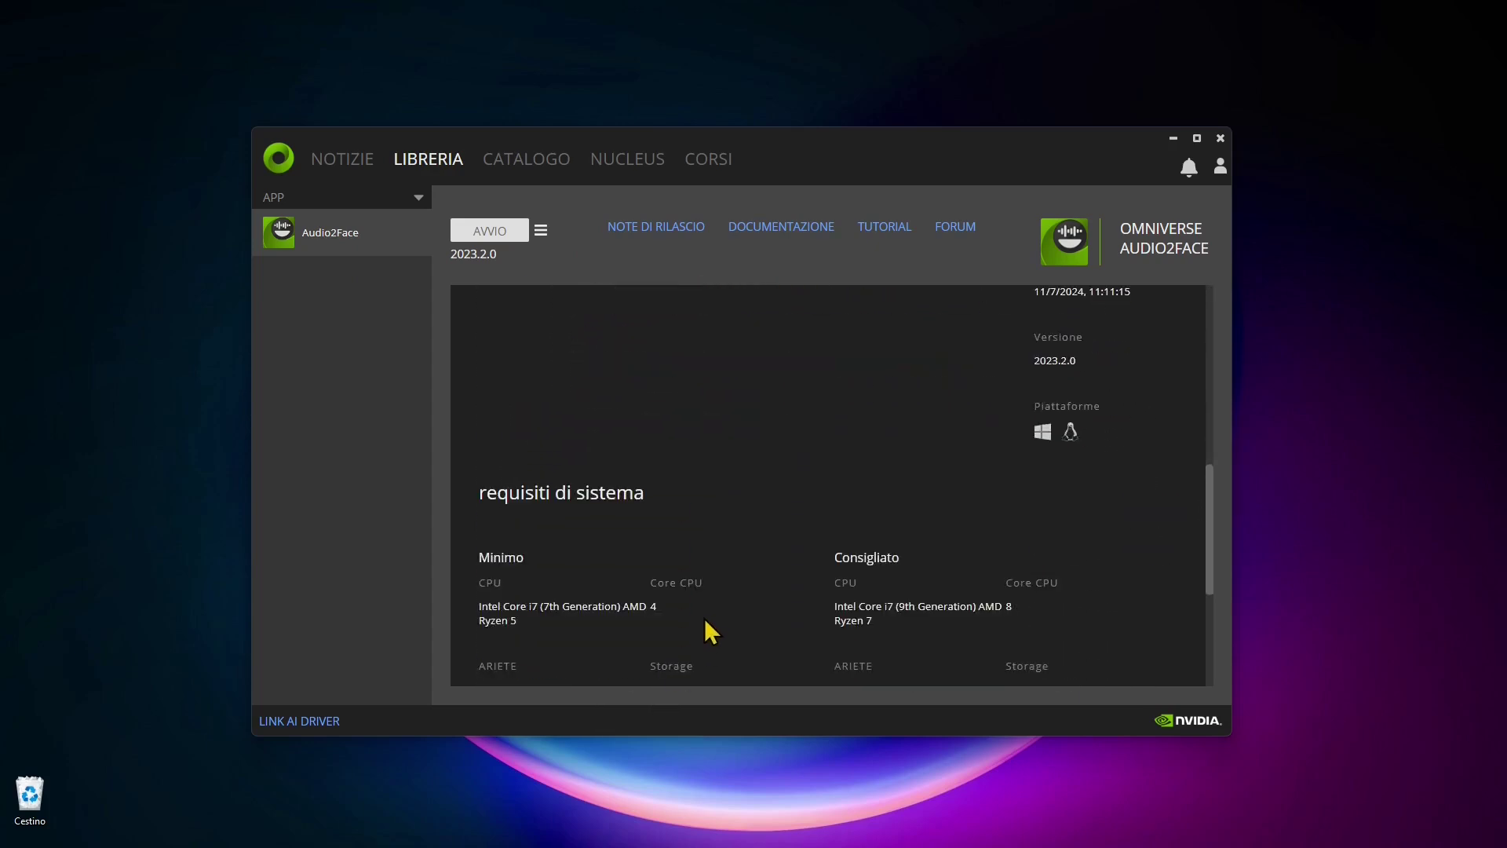
pyautogui.scroll(-1, 747, 609)
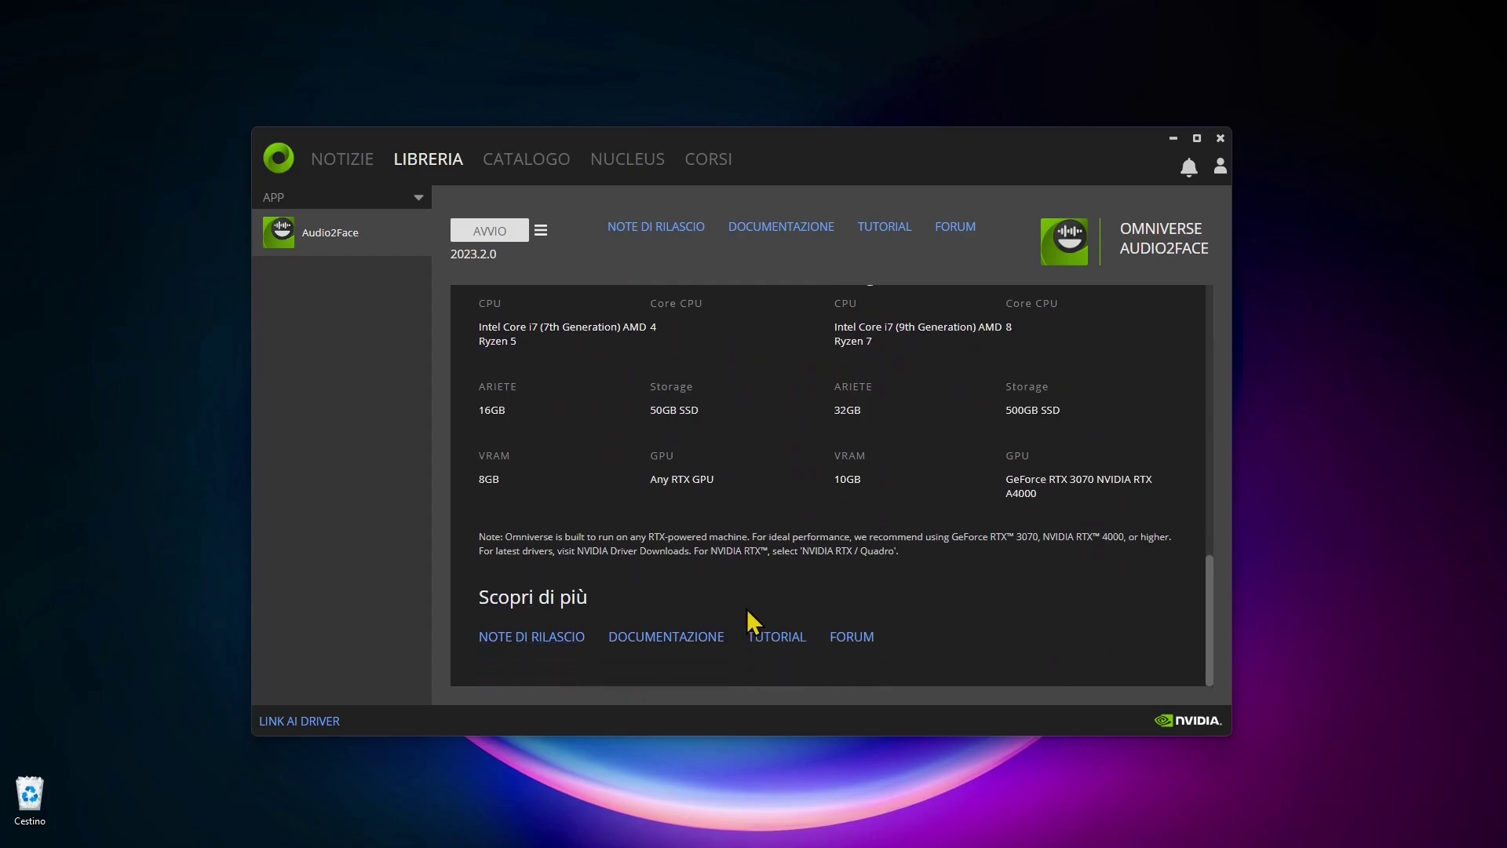
pyautogui.scroll(12, 757, 606)
pyautogui.scroll(1, 762, 597)
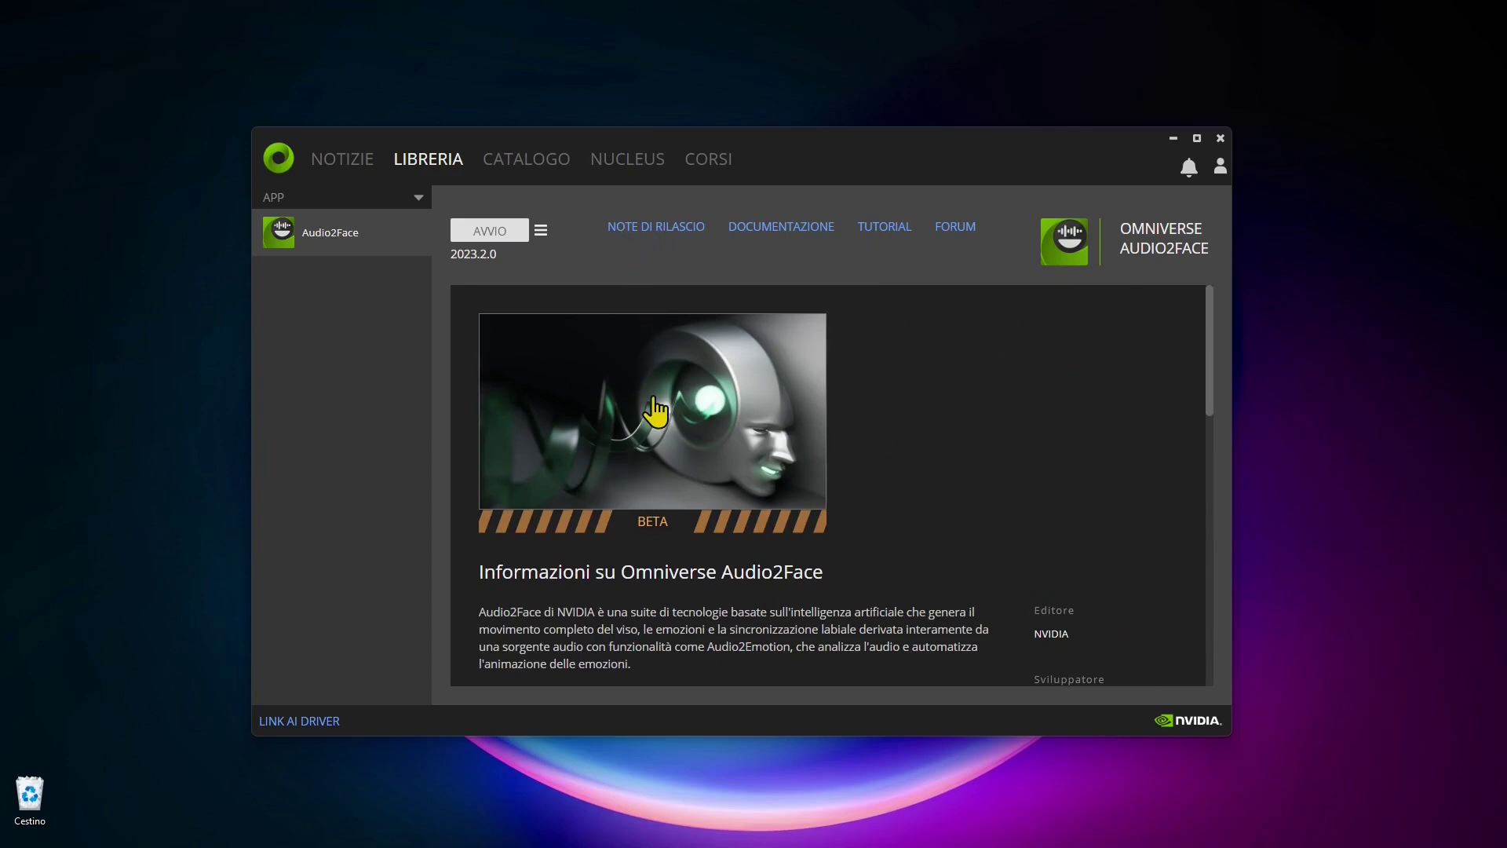
# Browse the catalog with the DATA AGGREGATION, CONTENT, 3RD PARTY and ENTERPRISE collection filters.
pyautogui.click(524, 160)
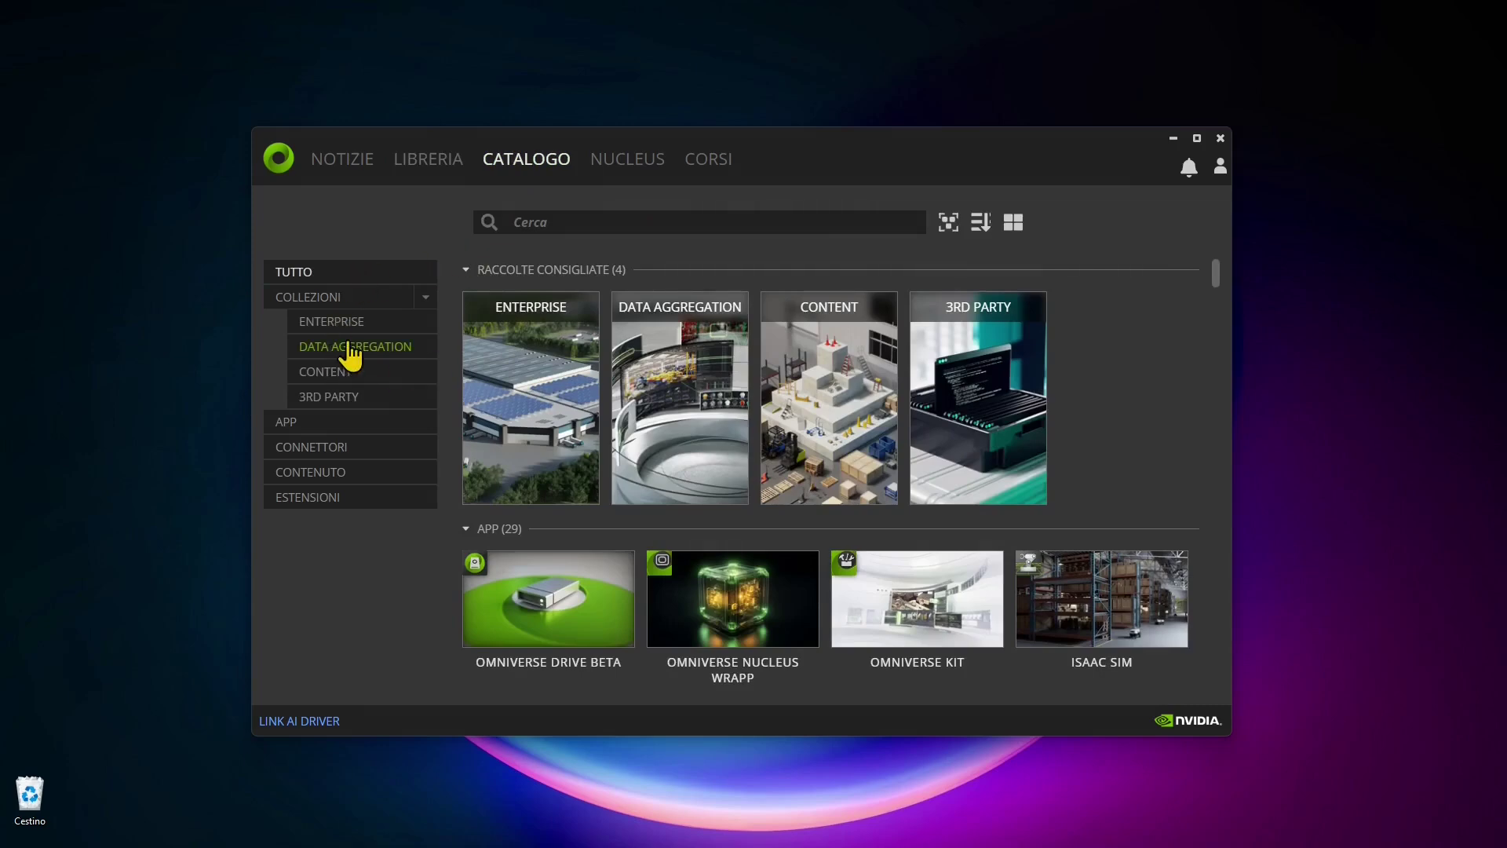
pyautogui.click(356, 343)
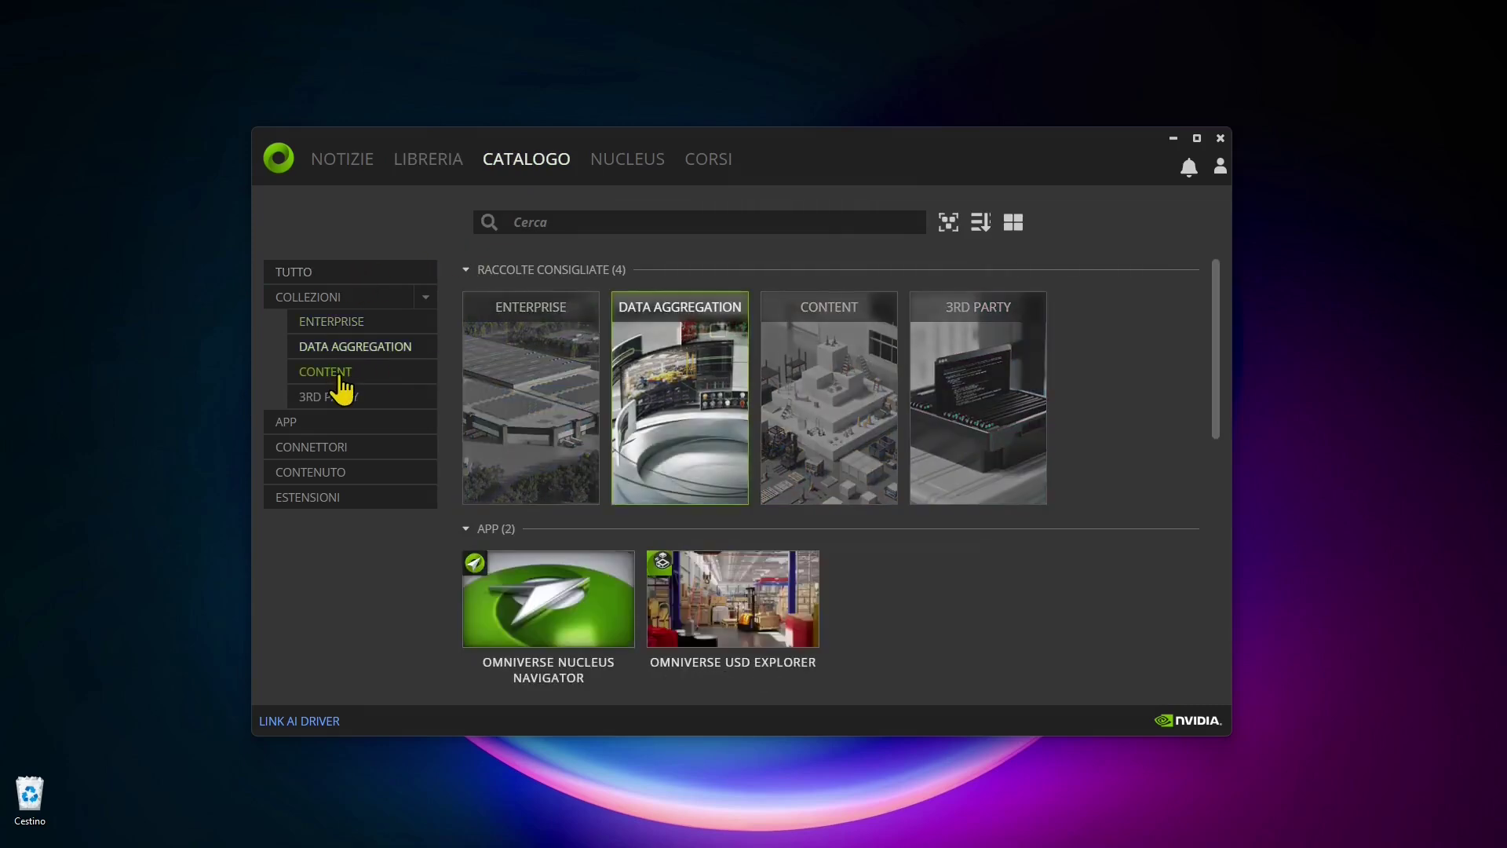
pyautogui.click(340, 376)
pyautogui.click(343, 398)
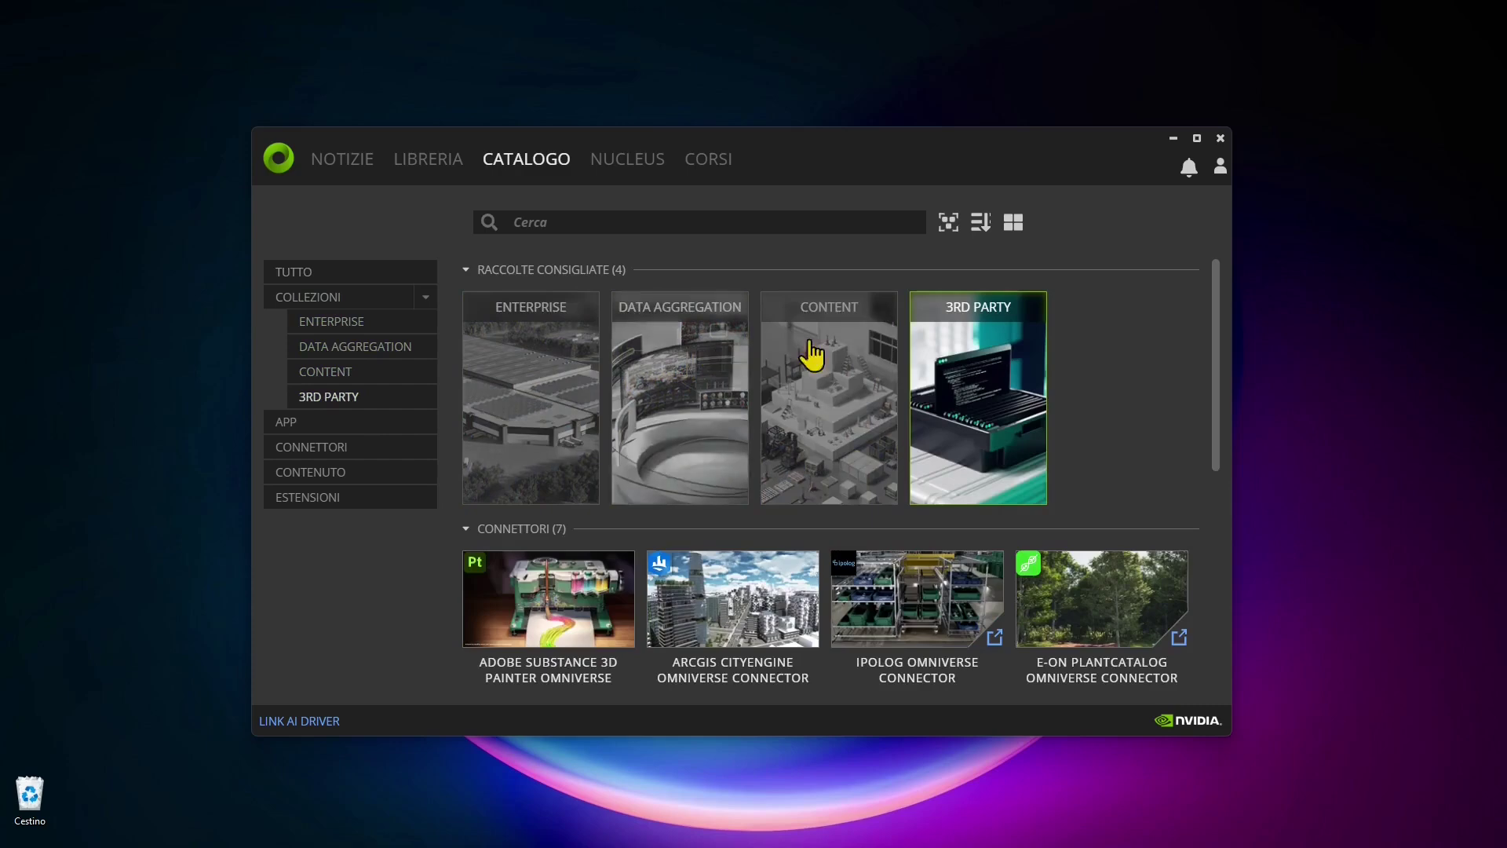
pyautogui.click(545, 409)
pyautogui.scroll(-2, 757, 506)
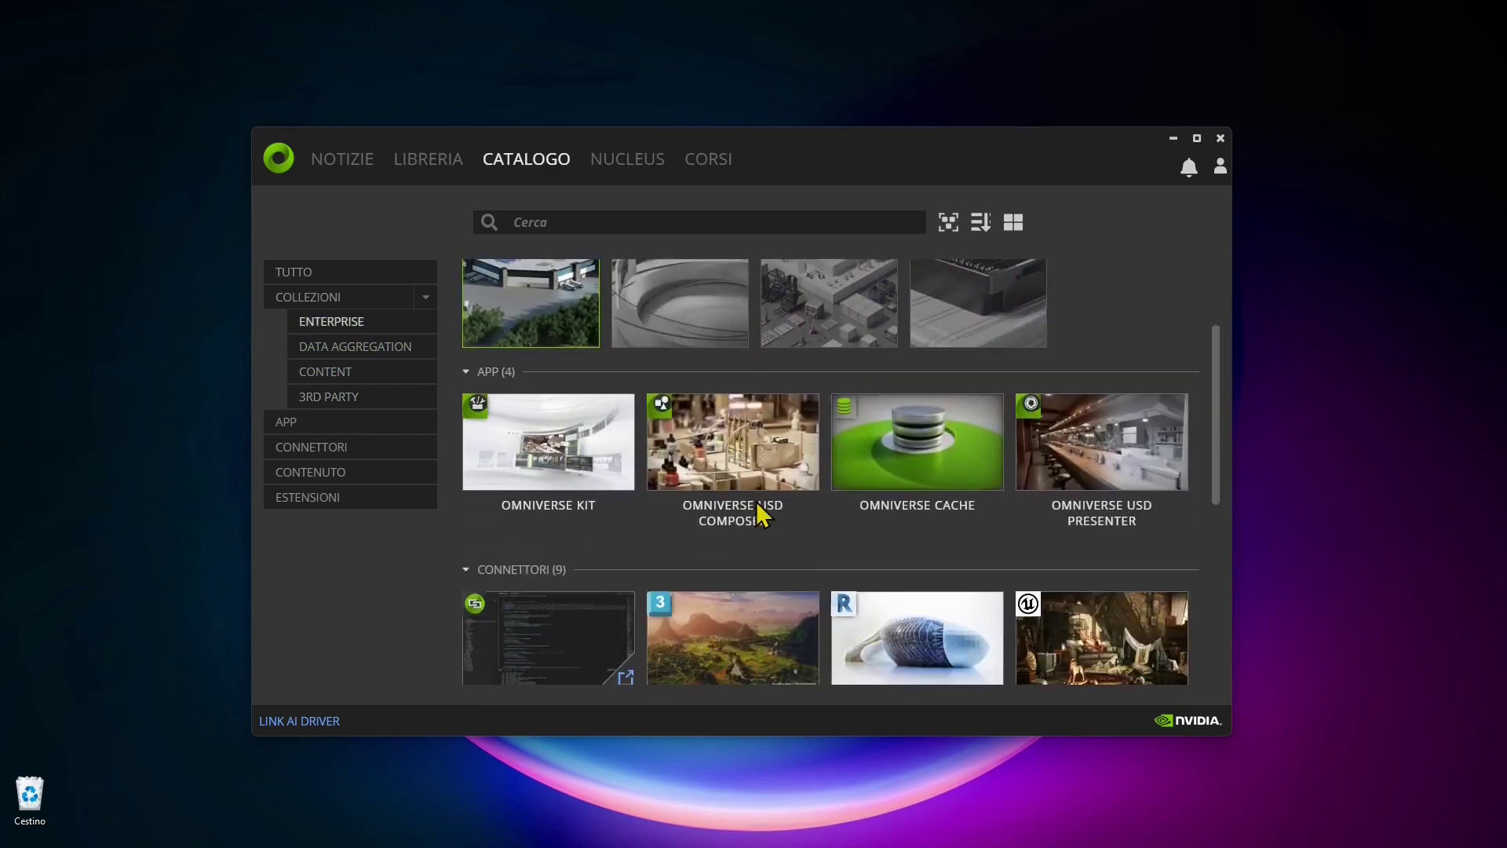
pyautogui.scroll(-5, 931, 500)
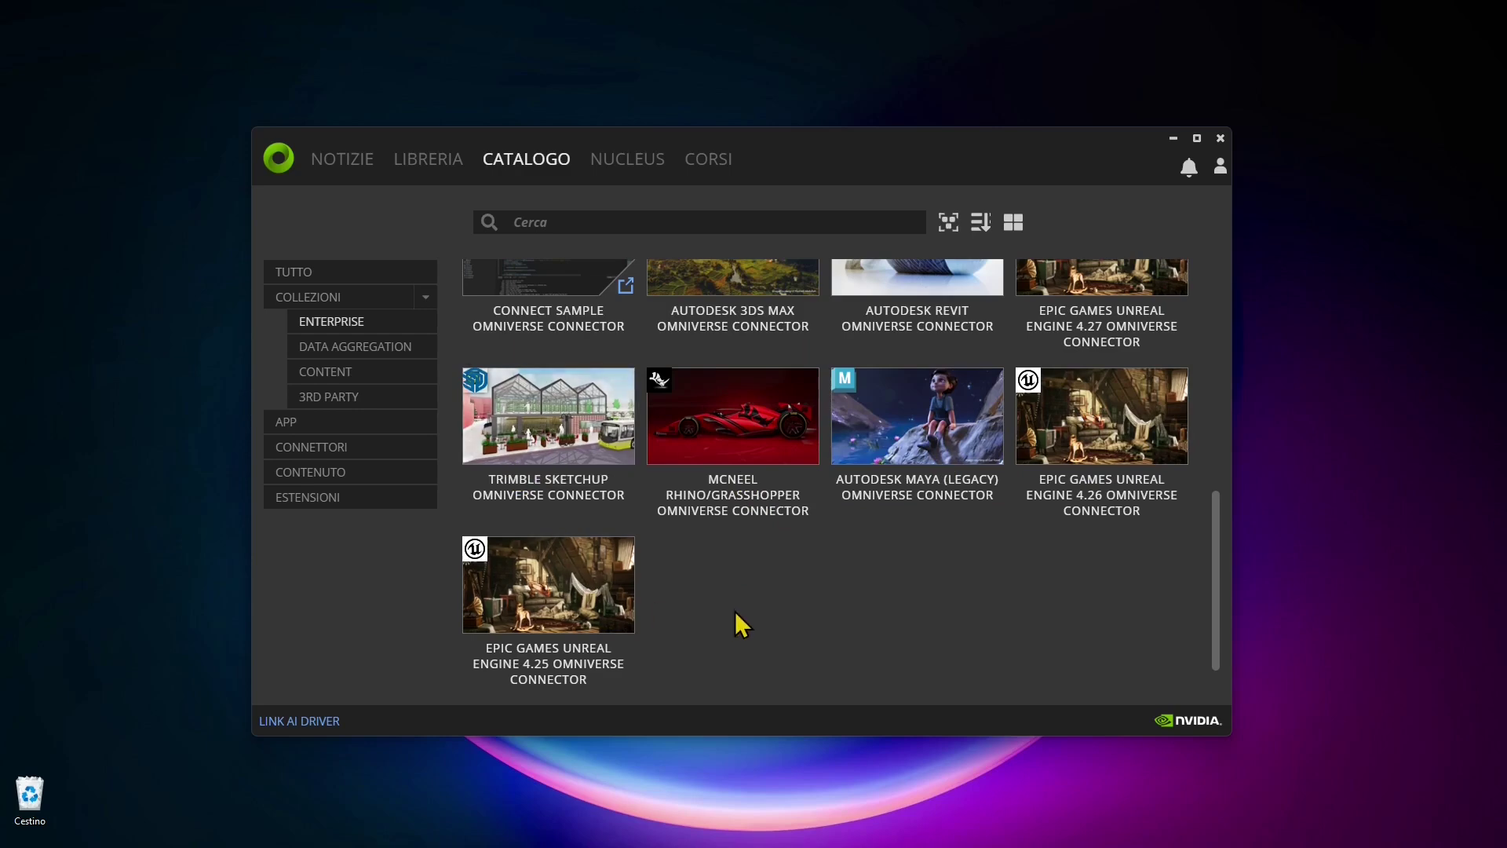
# Limit the catalog to the App category, listing its 29 apps, and focus the Cerca search box.
pyautogui.click(338, 348)
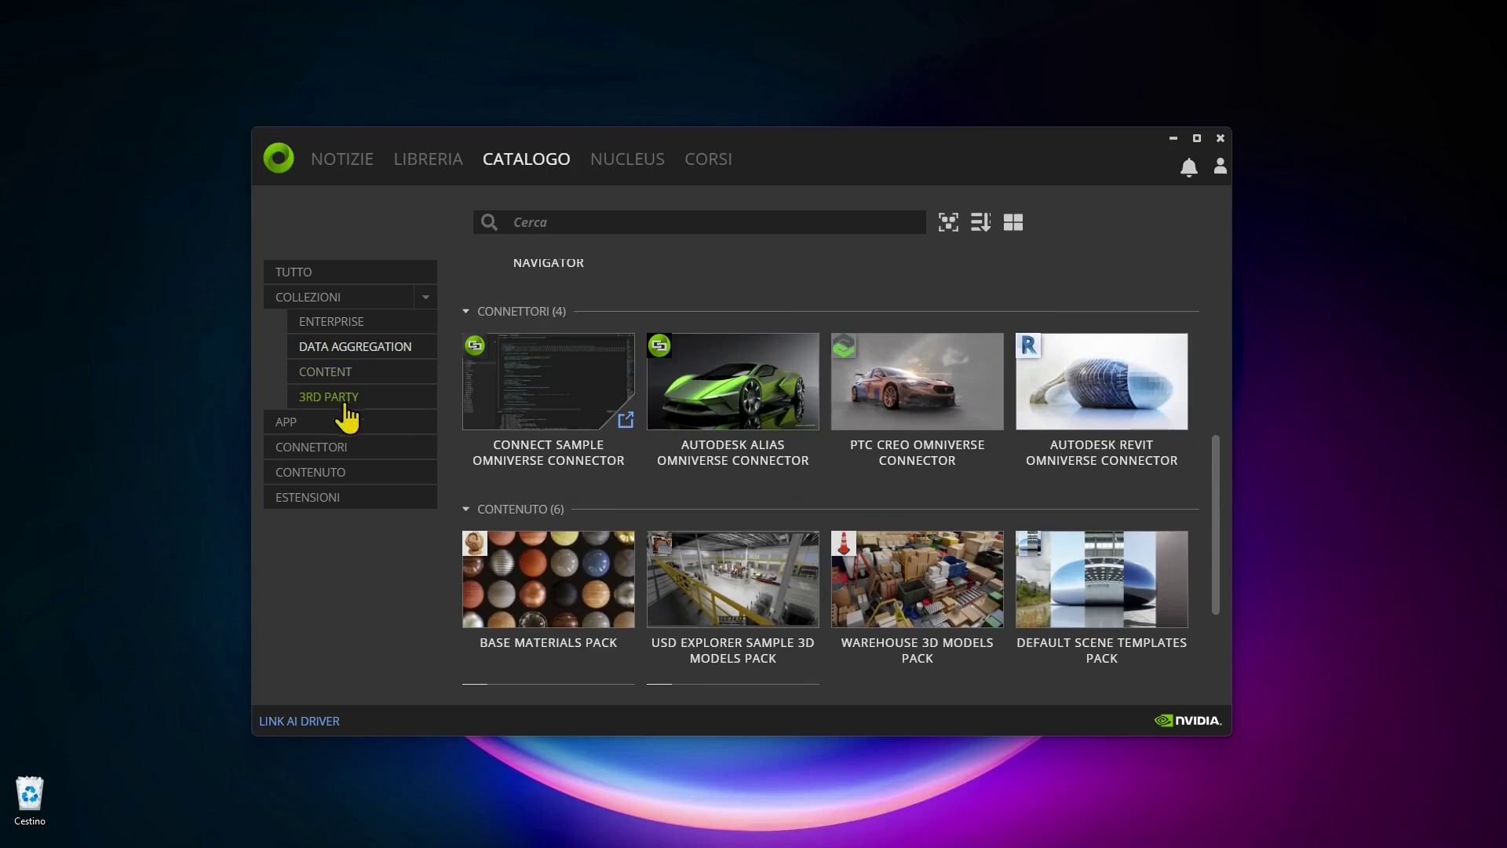
pyautogui.click(305, 426)
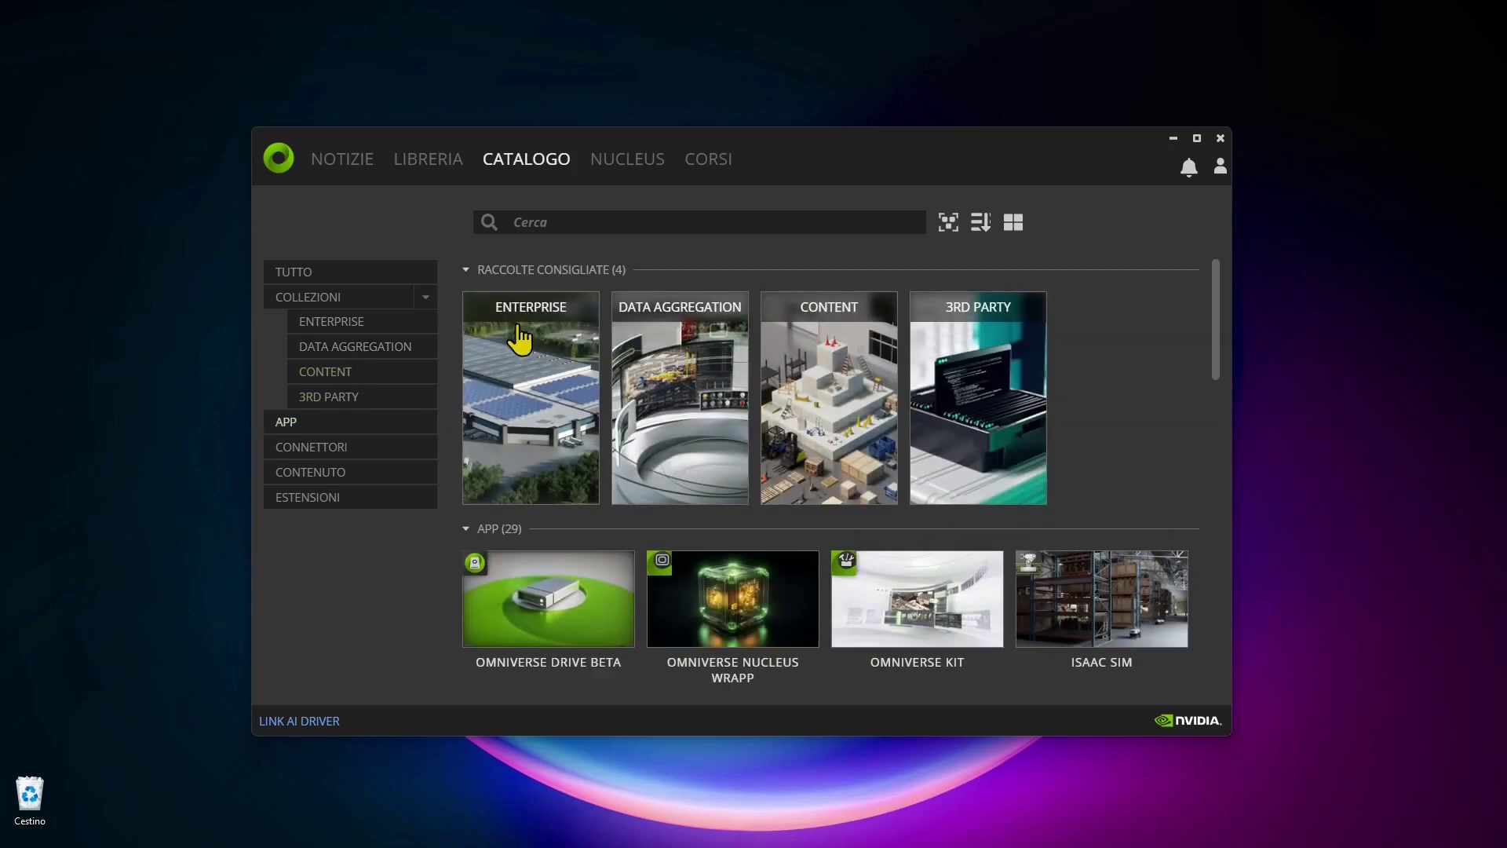
pyautogui.click(556, 226)
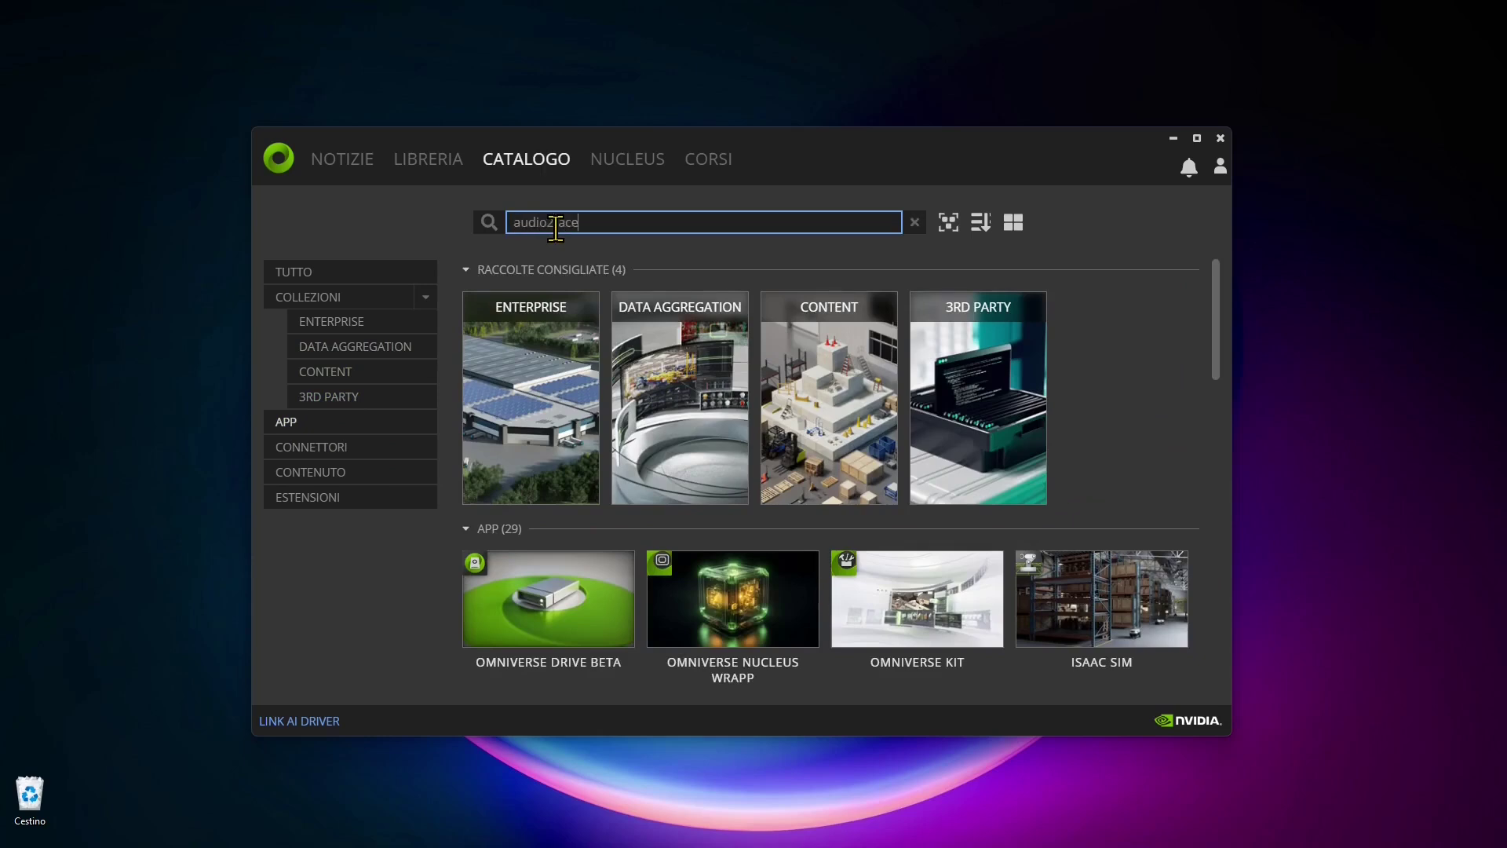
# Search the catalog for 'audio2face' and open the Omniverse Audio2Face 2023.2.0 Beta card.
pyautogui.write('audio2 face')
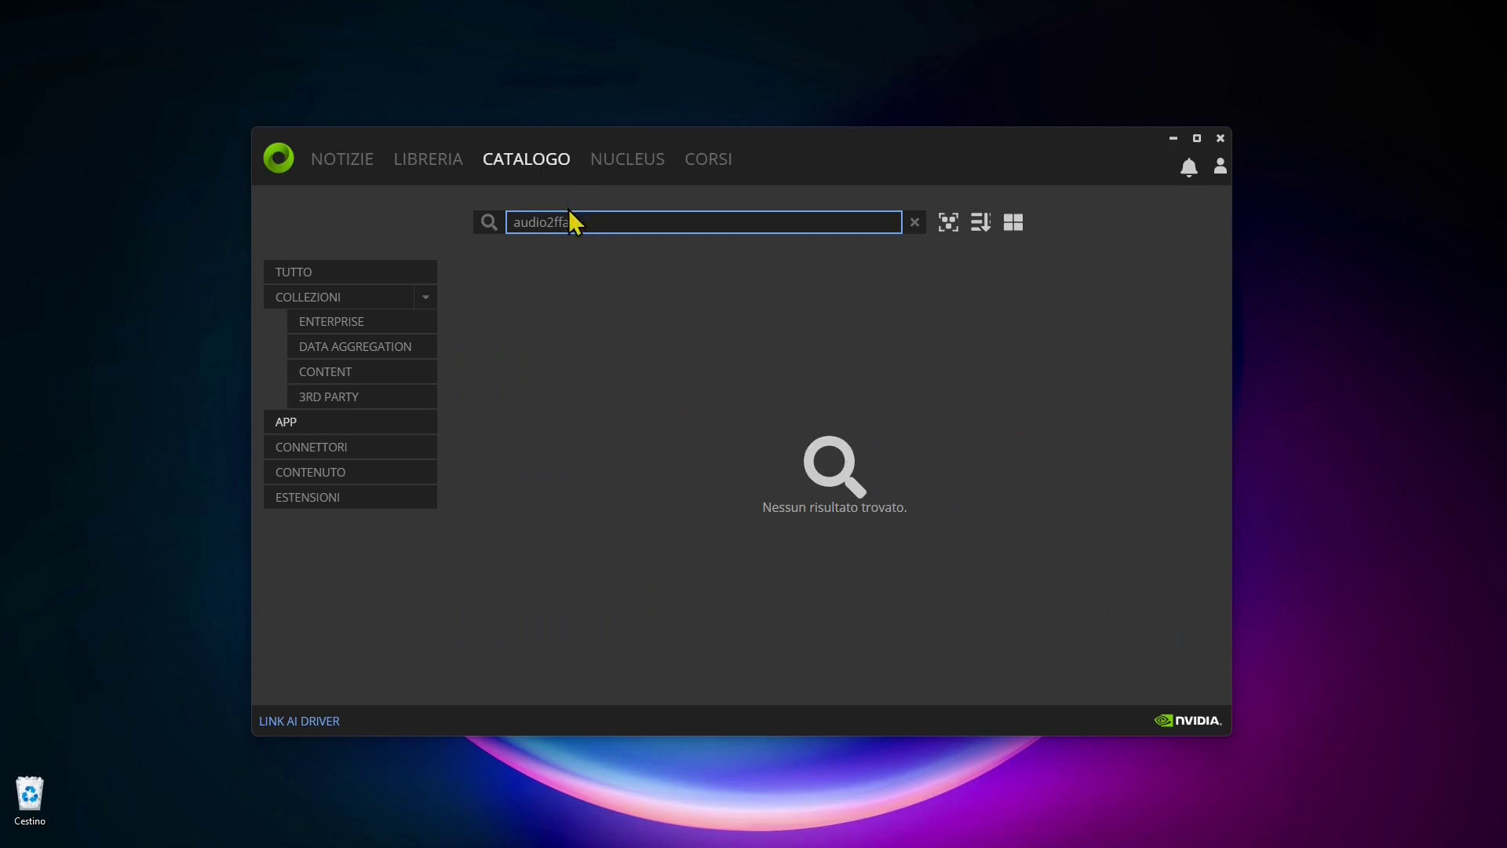
pyautogui.press('BackSpace')
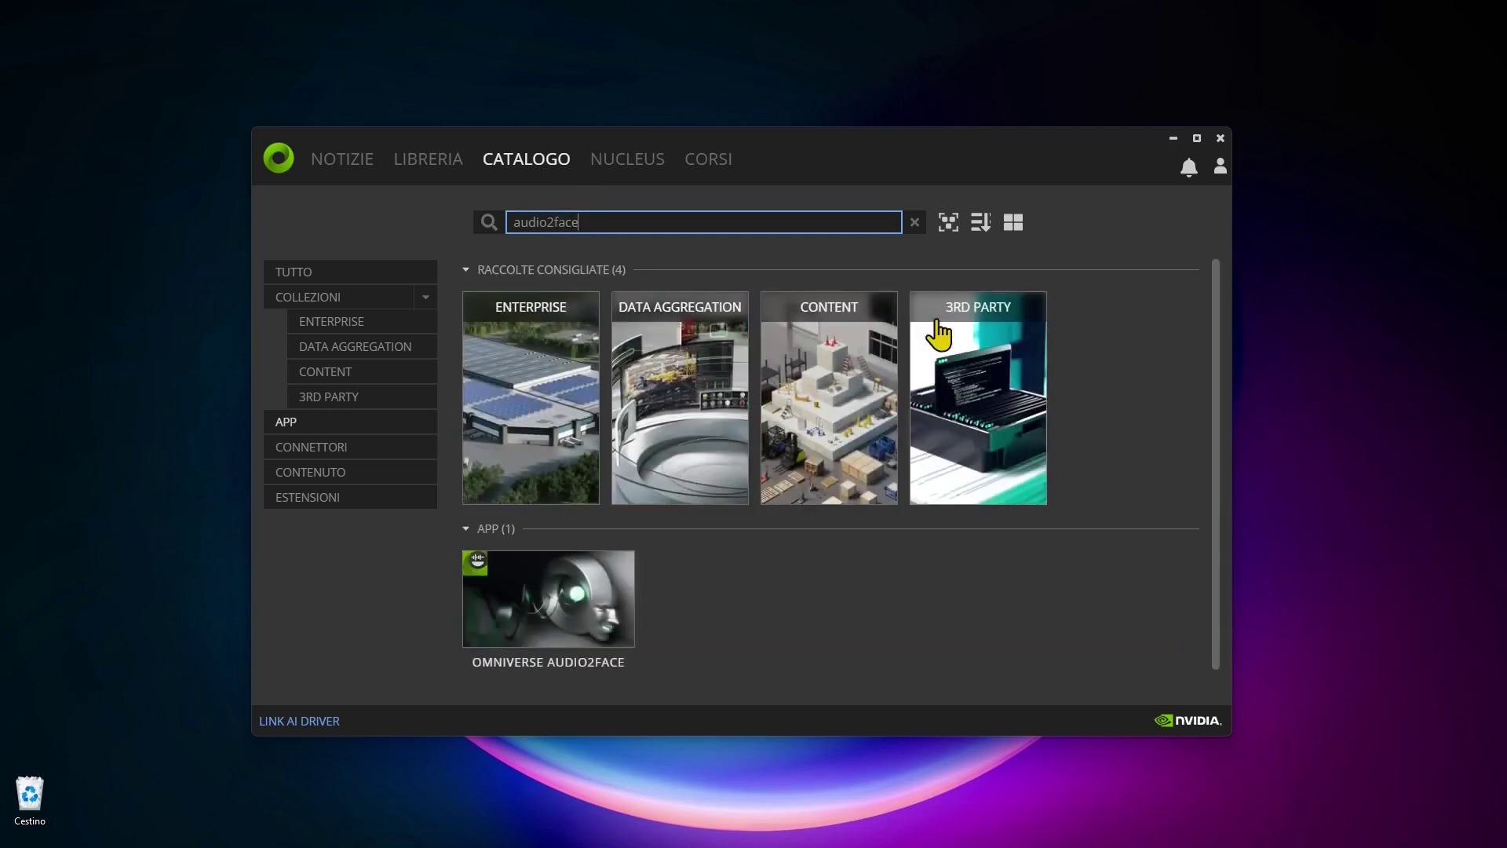
pyautogui.click(538, 614)
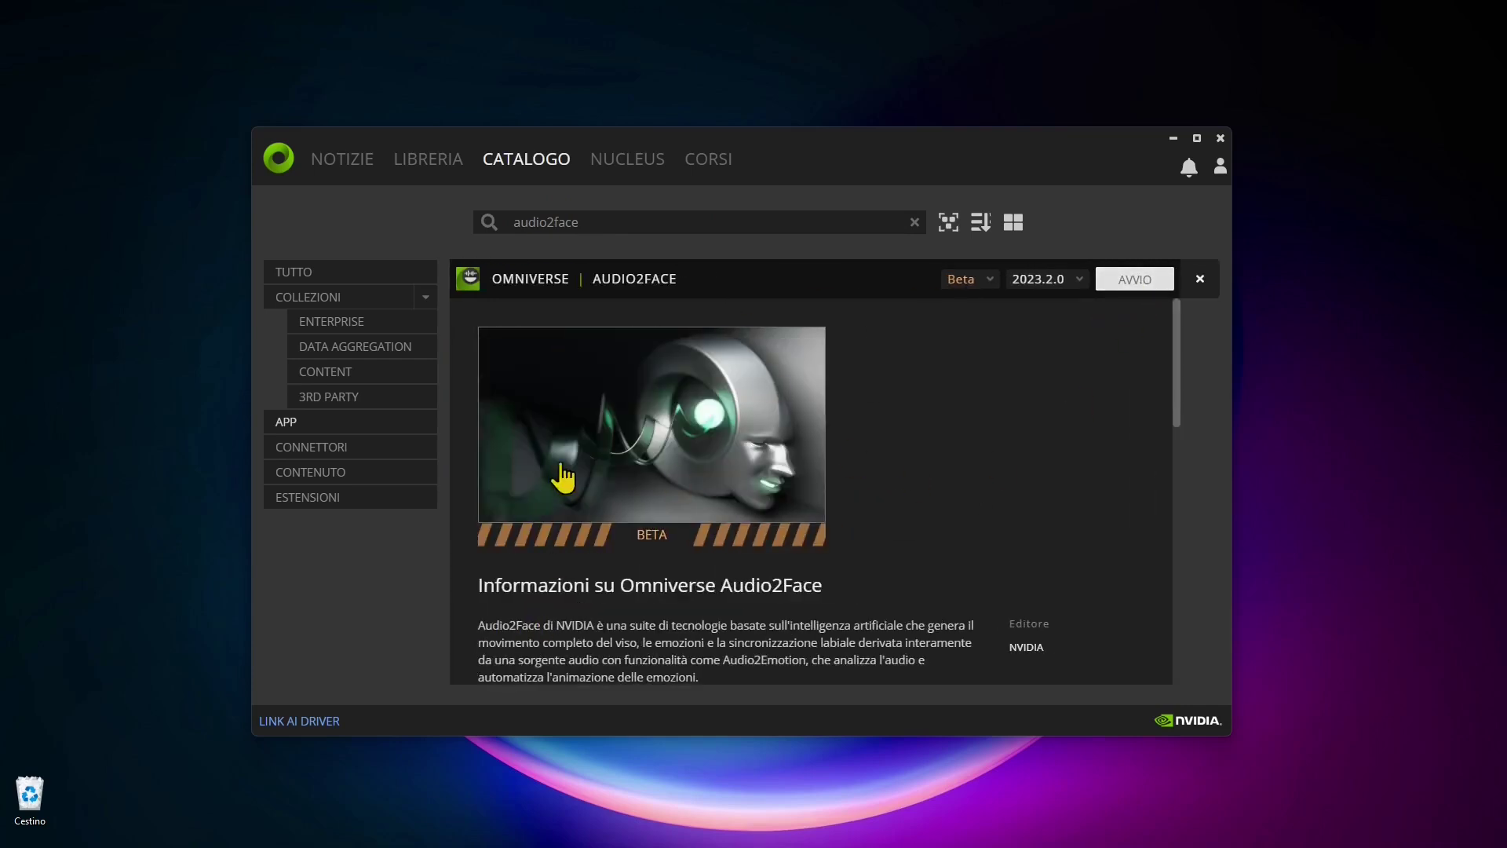
# Close the Audio2Face details, clear the search, and open the Omniverse Kit 105.1.2 card.
pyautogui.click(279, 424)
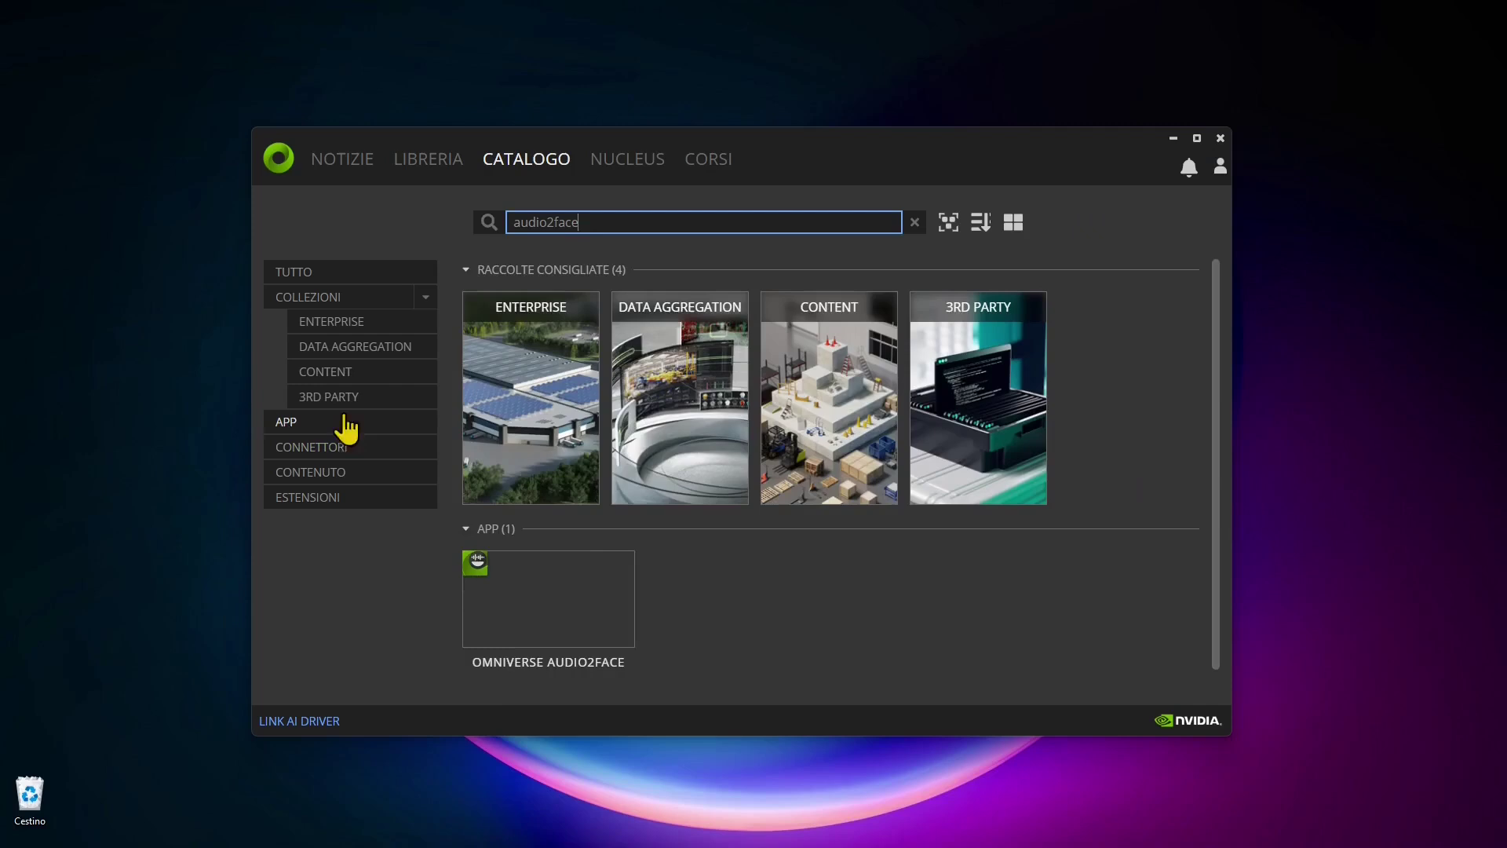
pyautogui.press('BackSpace')
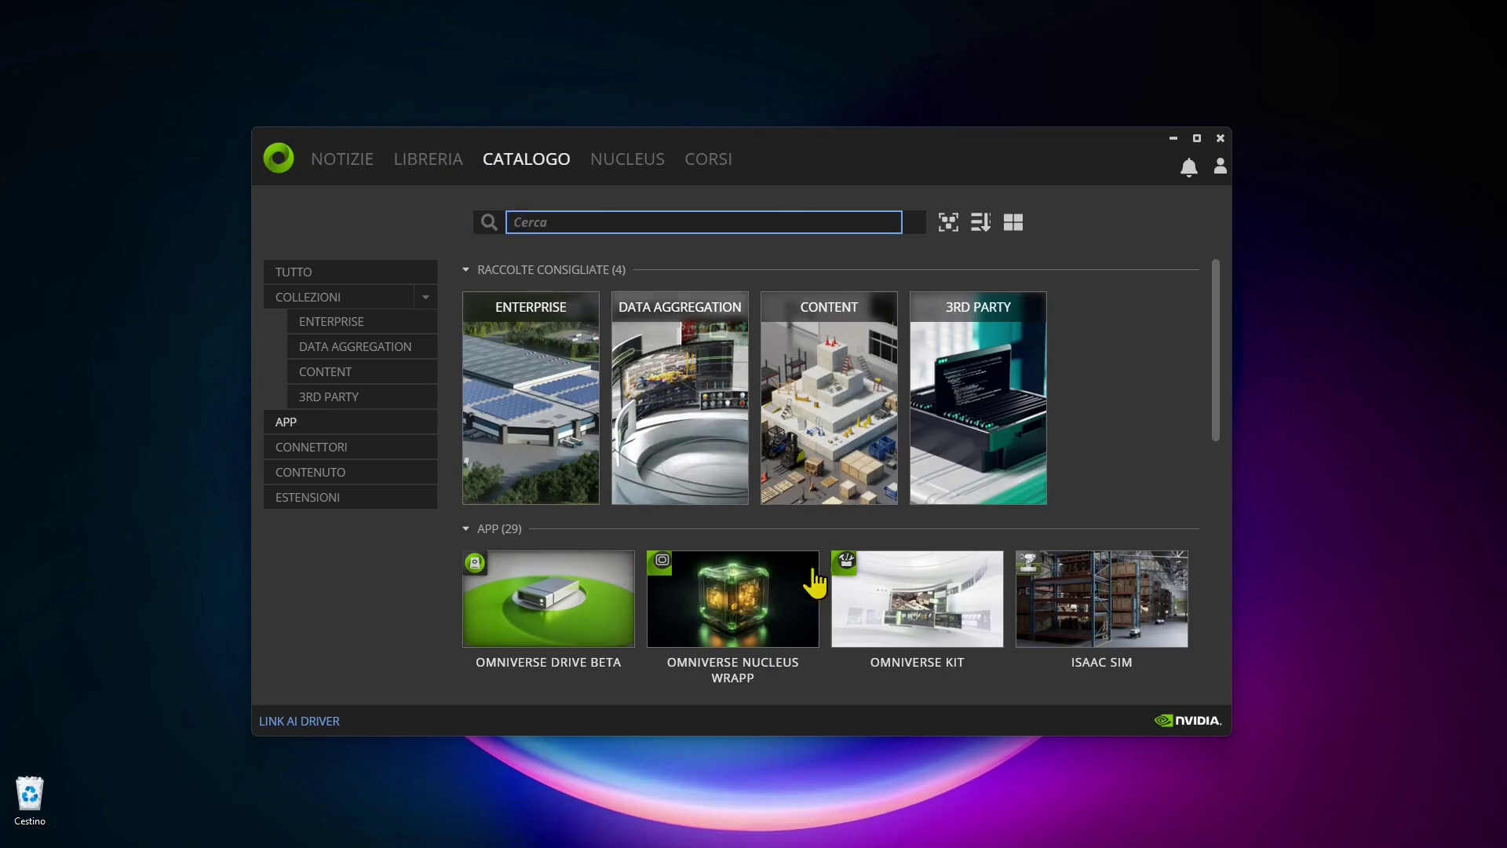
pyautogui.click(913, 606)
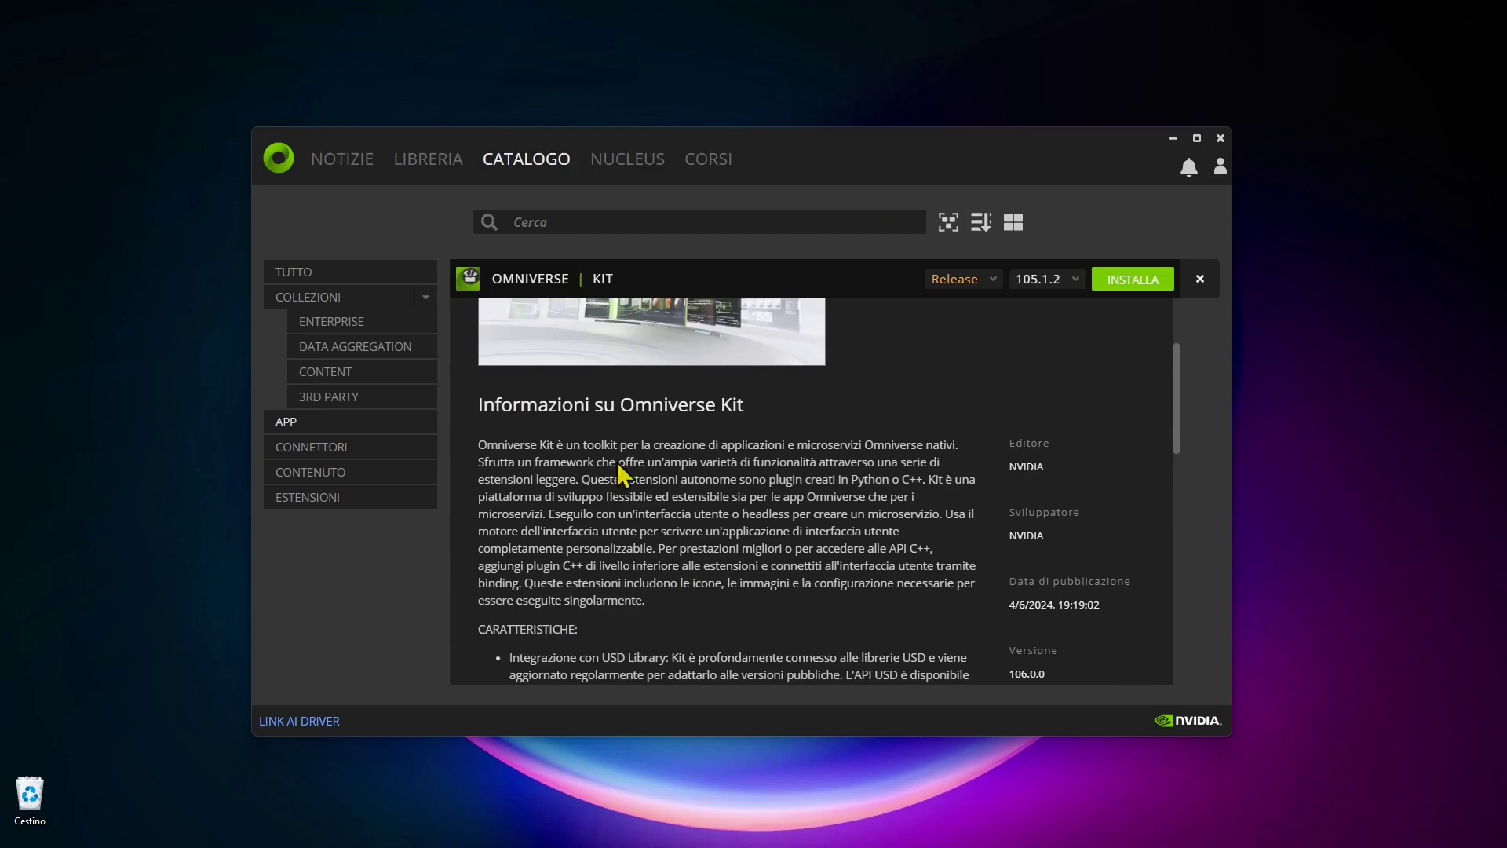
# Start installing Omniverse Kit from its catalog details page.
pyautogui.scroll(-10, 628, 478)
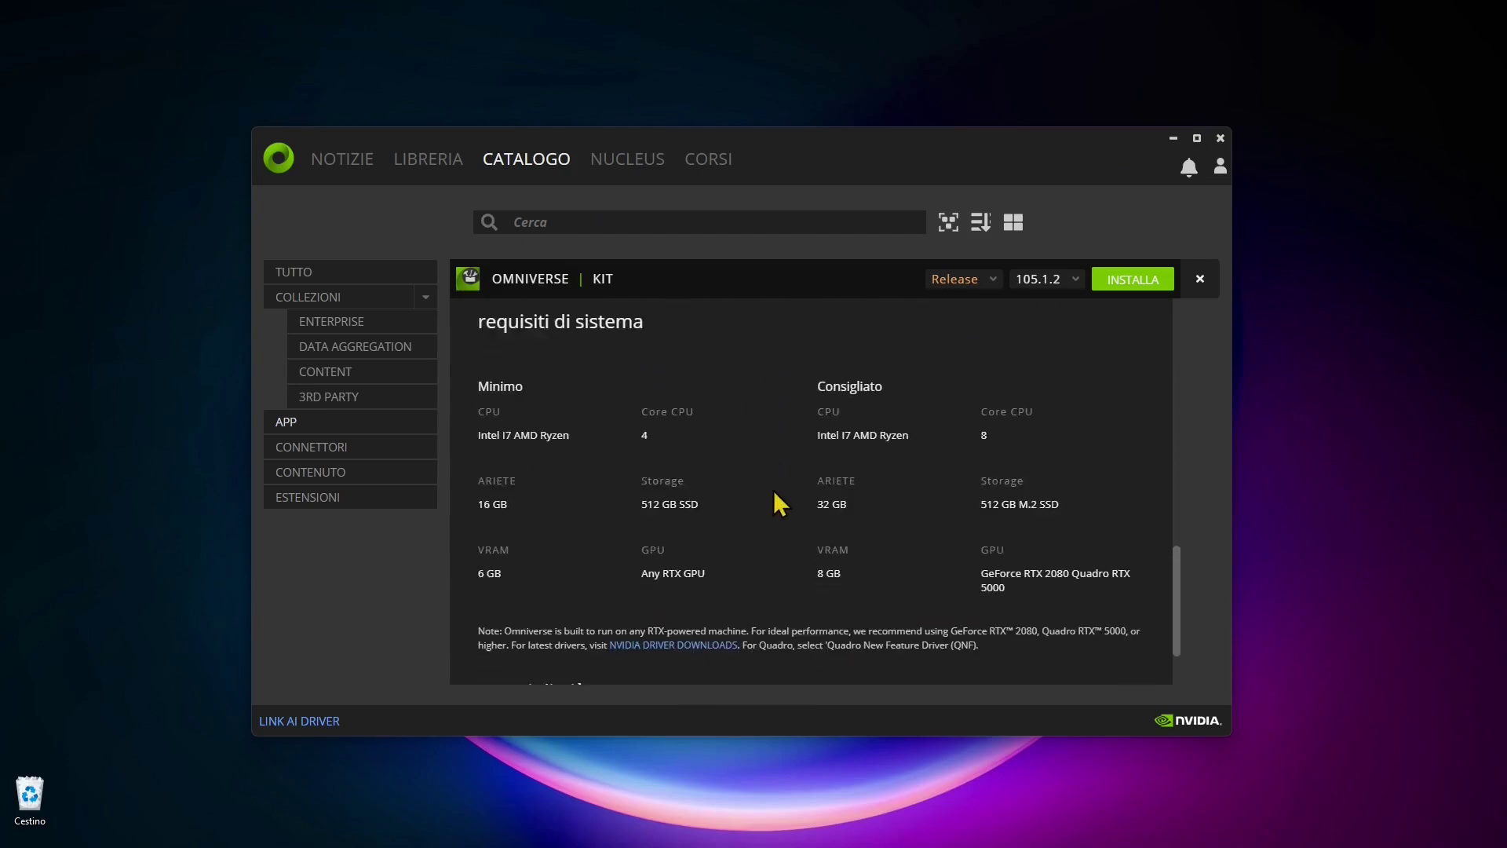
pyautogui.scroll(8, 774, 492)
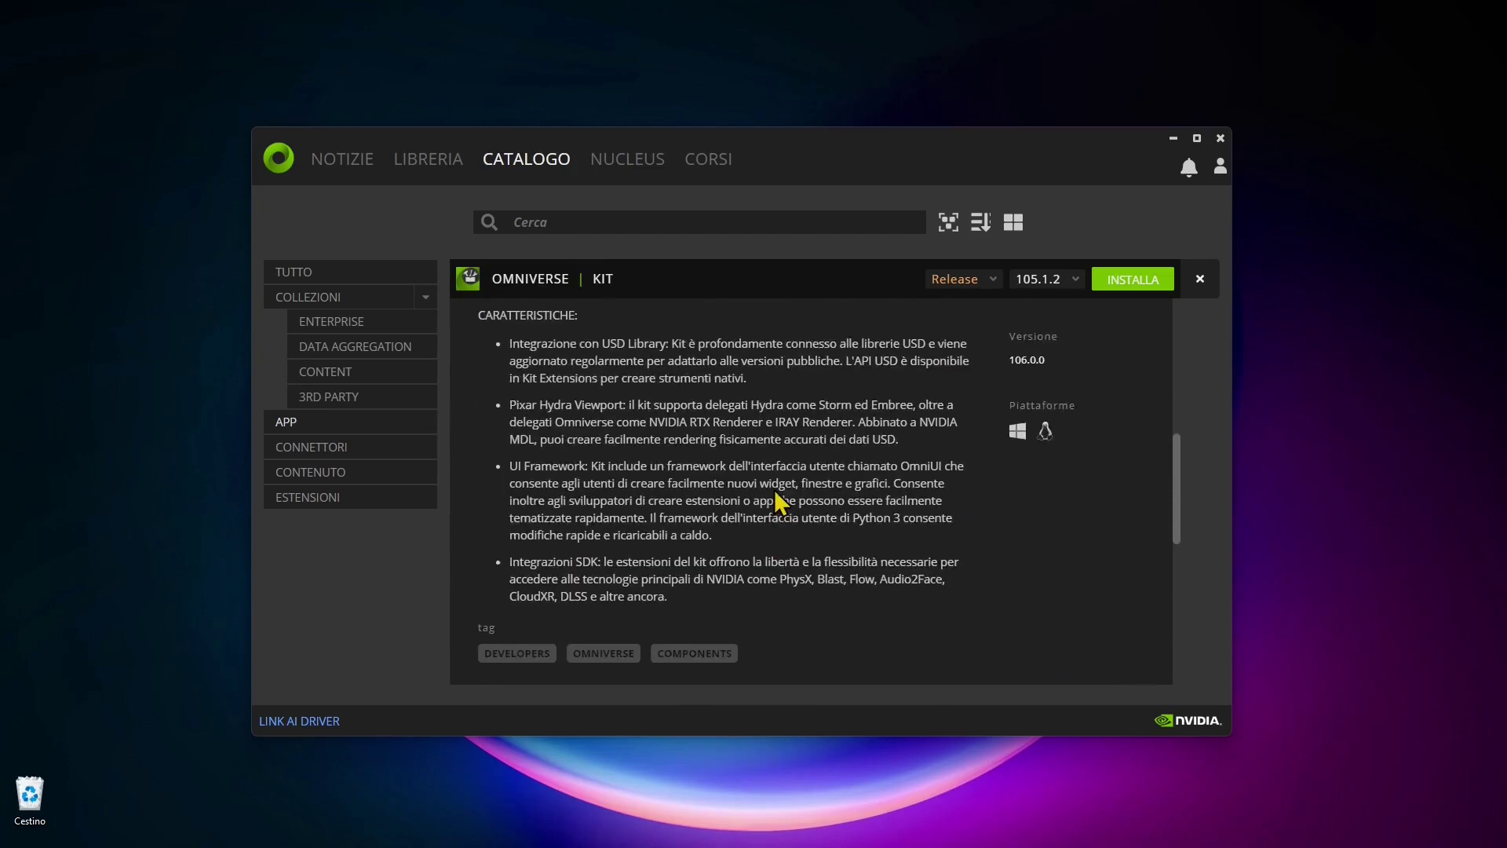
pyautogui.scroll(3, 571, 445)
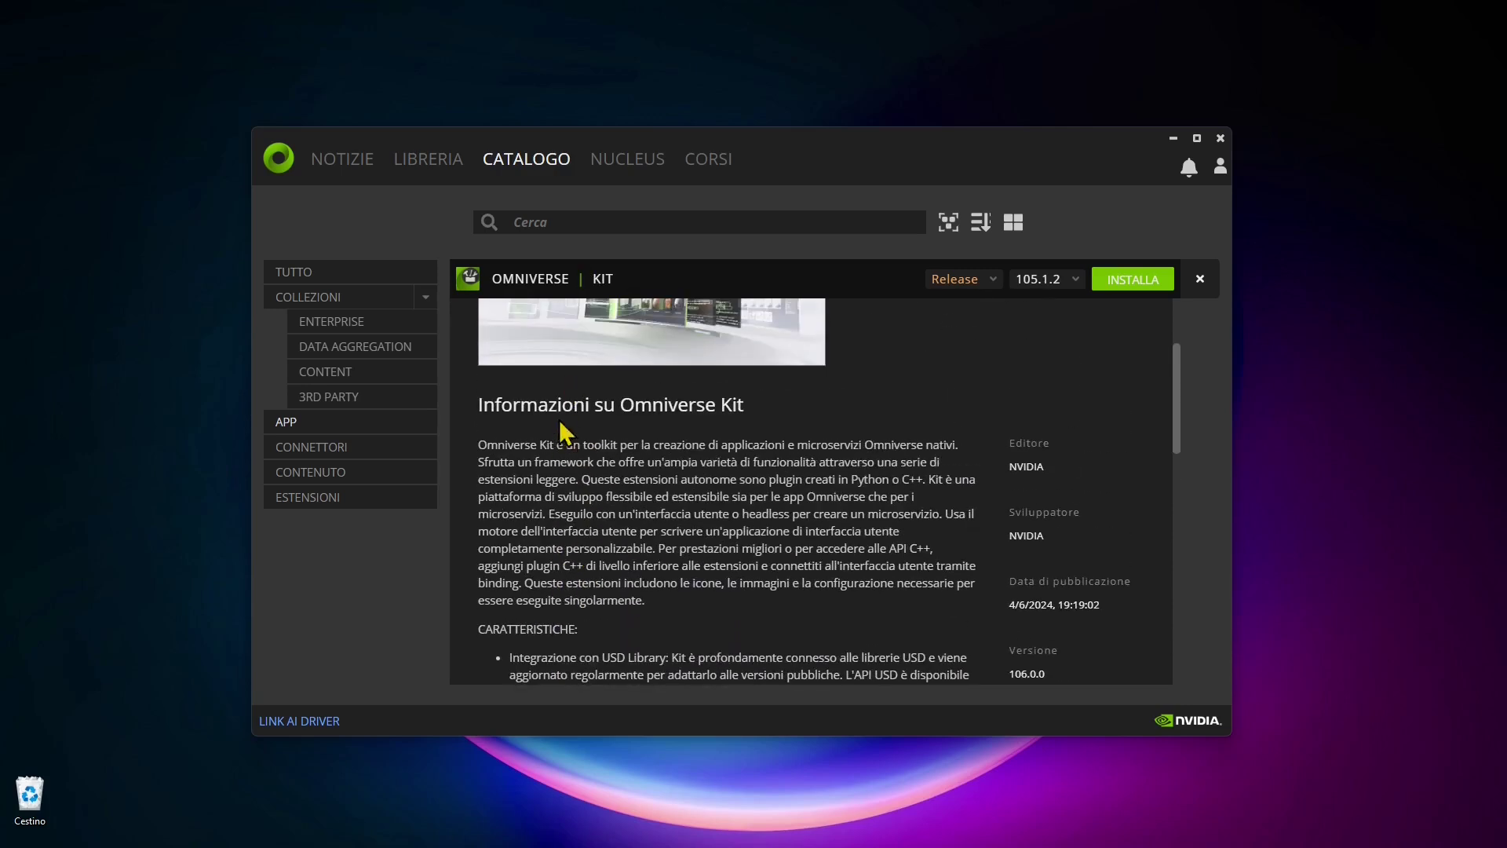
pyautogui.scroll(2, 677, 519)
pyautogui.click(1144, 284)
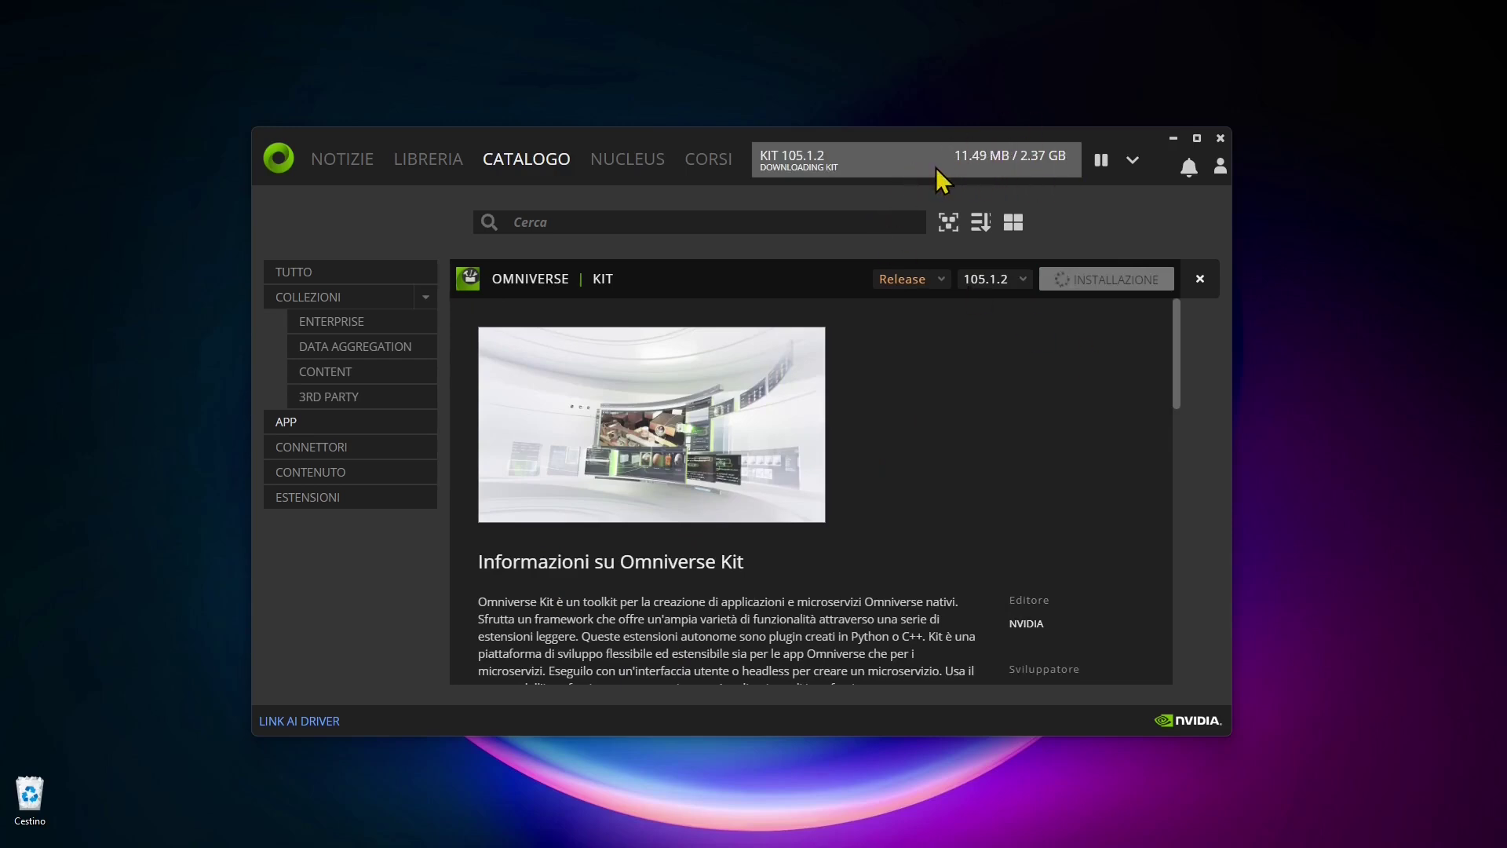
# Pause and cancel the Kit download with ANNULLA KIT, then close the Kit details.
pyautogui.click(1100, 170)
pyautogui.click(1133, 162)
pyautogui.click(957, 209)
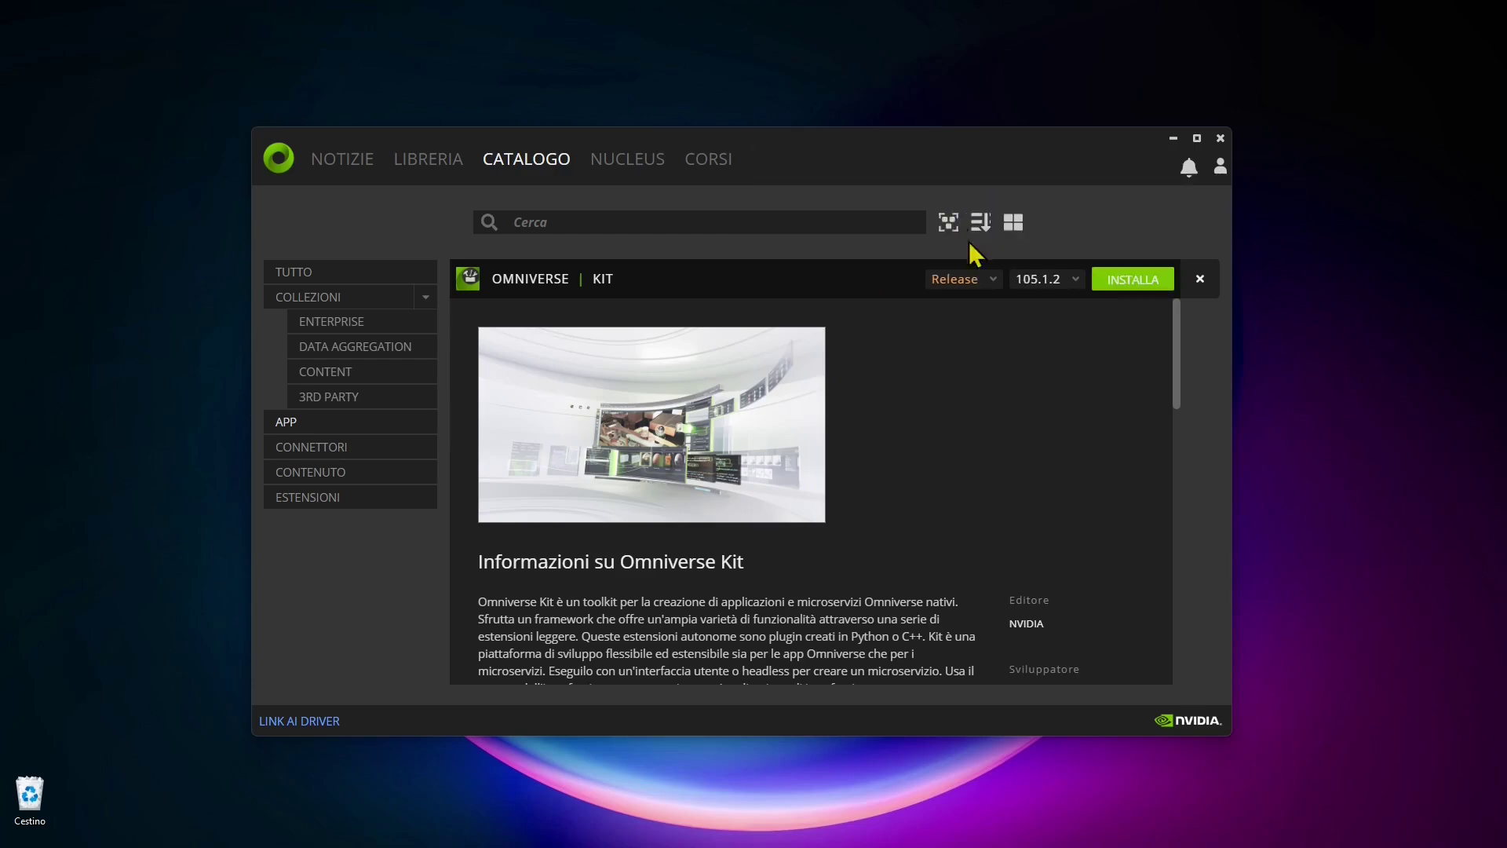
pyautogui.click(1200, 279)
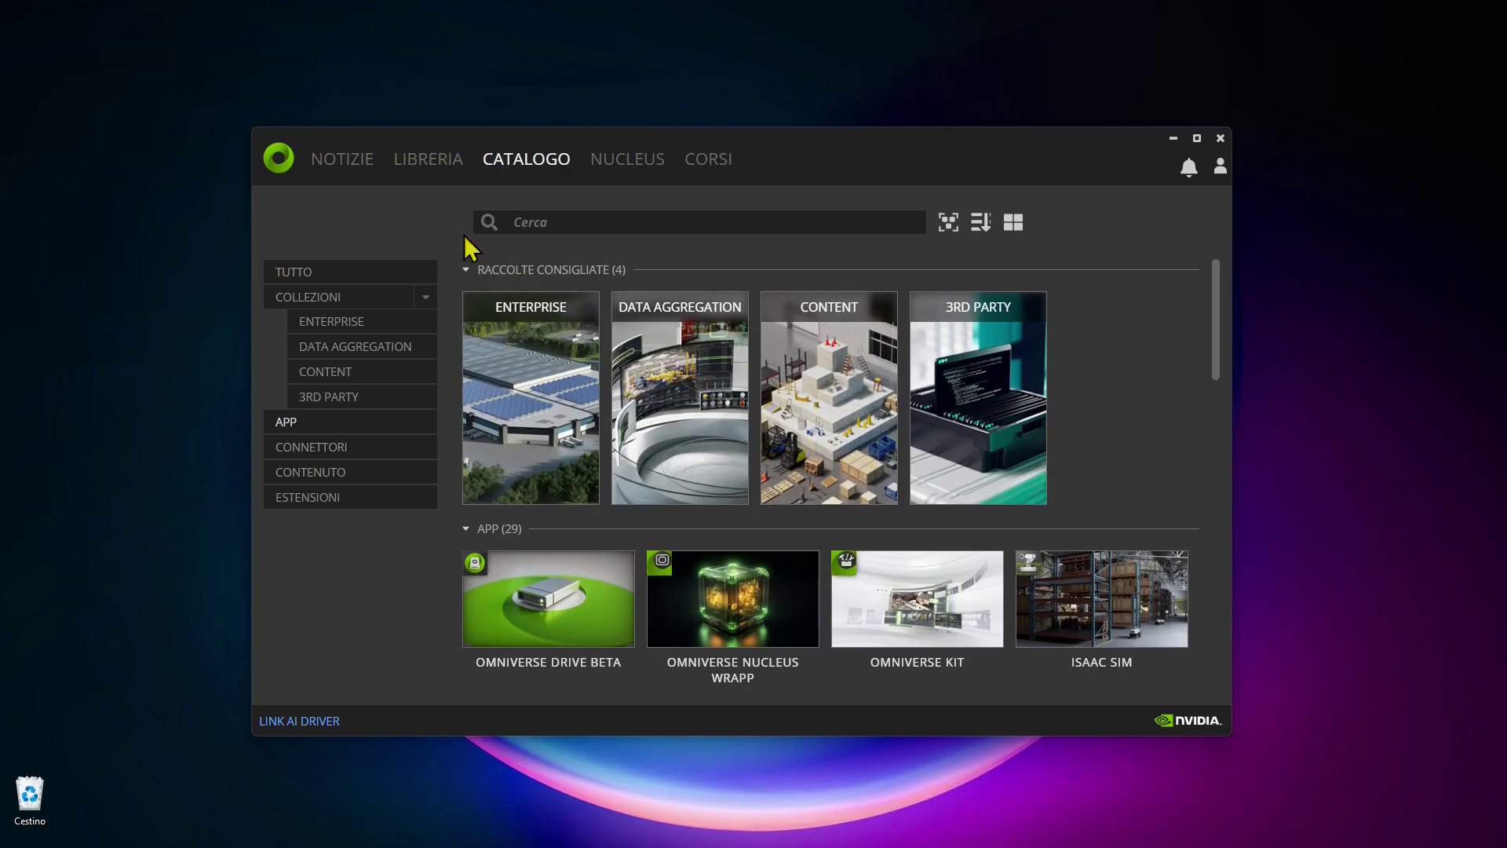
pyautogui.click(410, 173)
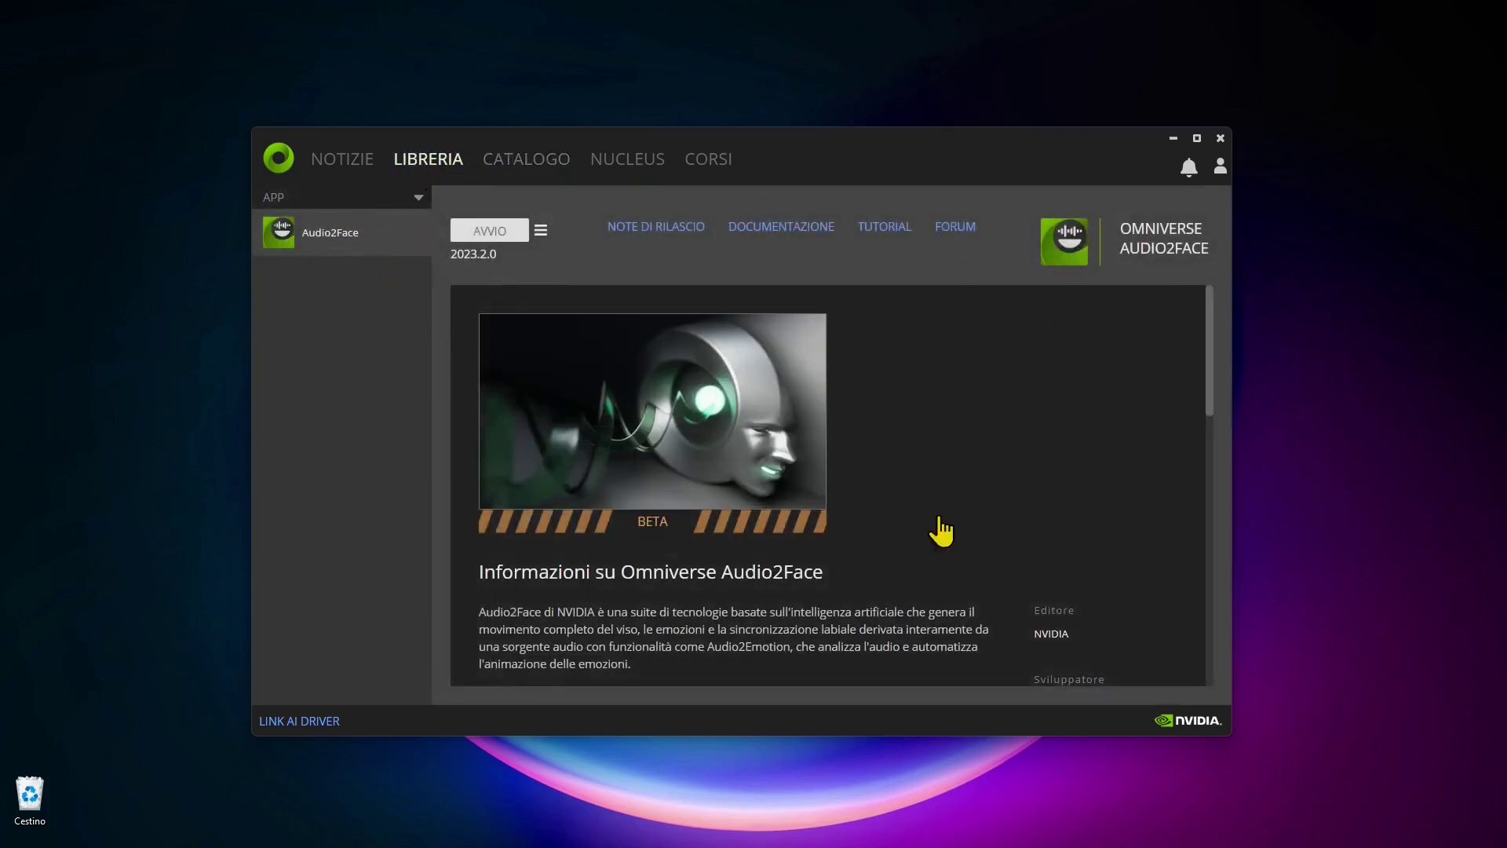
pyautogui.click(540, 232)
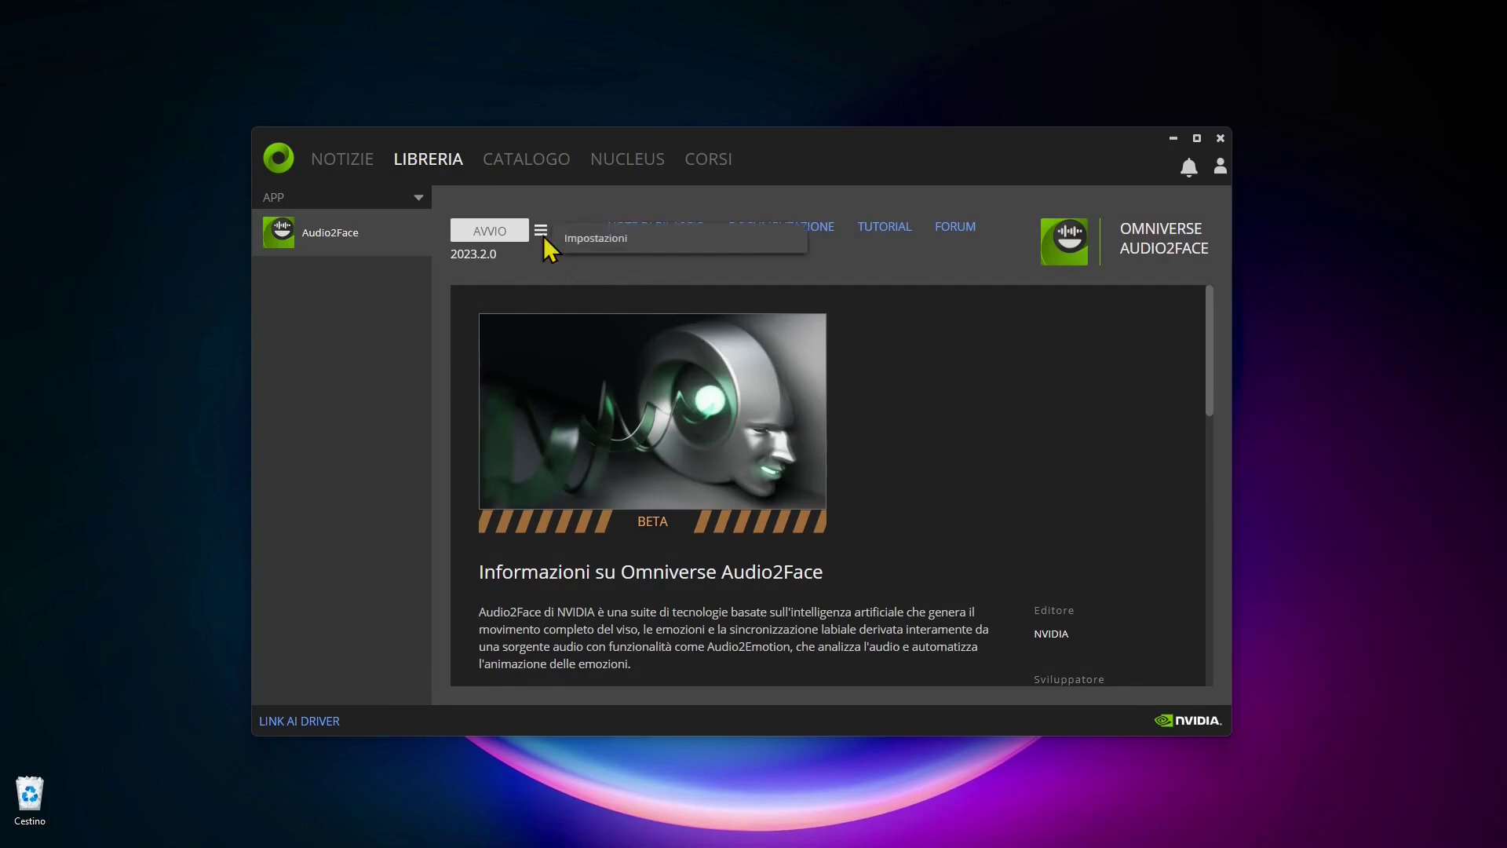
pyautogui.click(572, 237)
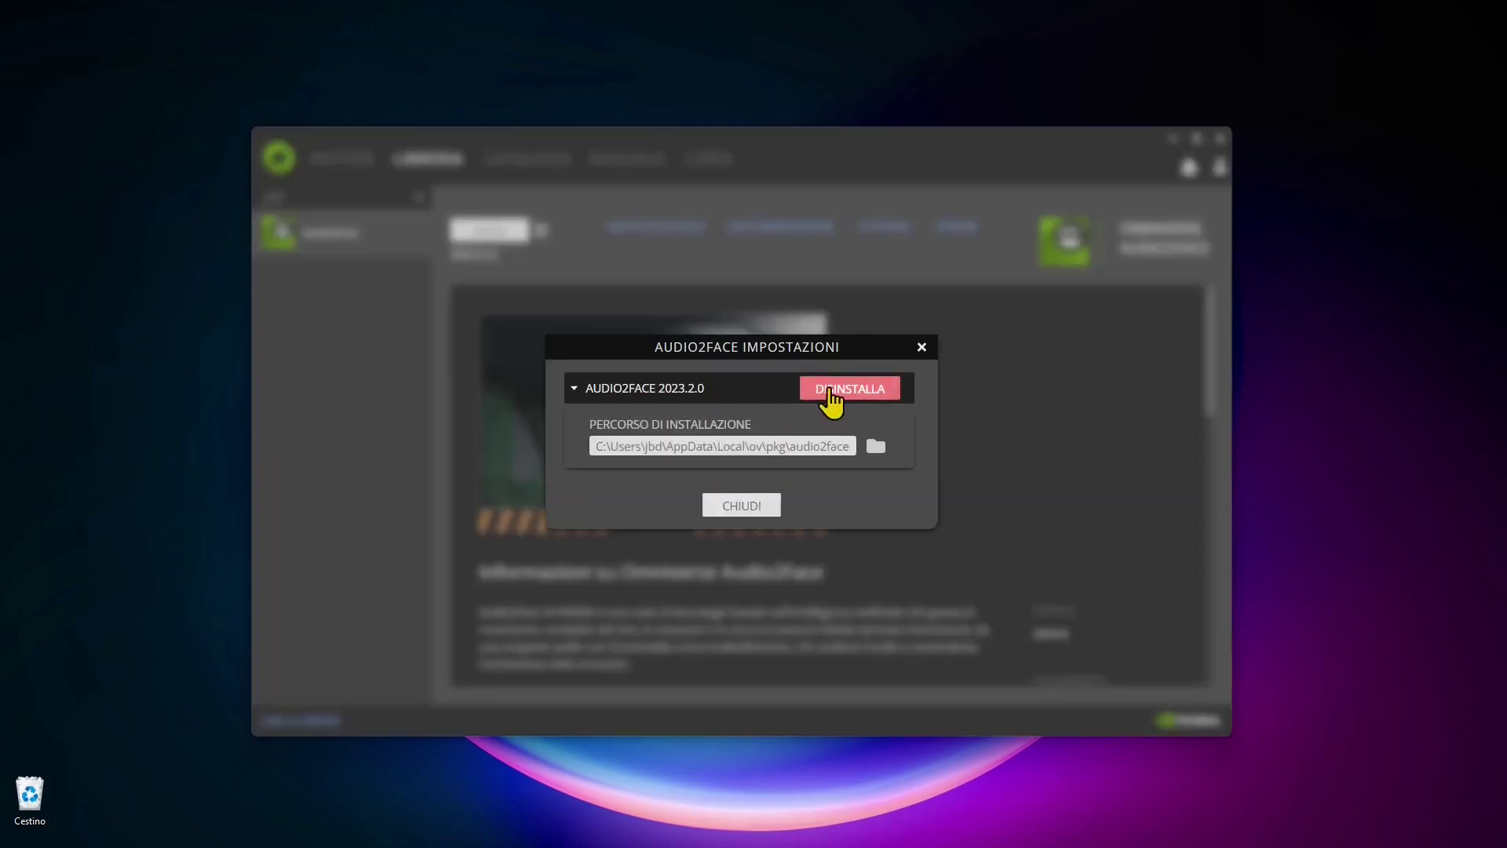
pyautogui.click(922, 348)
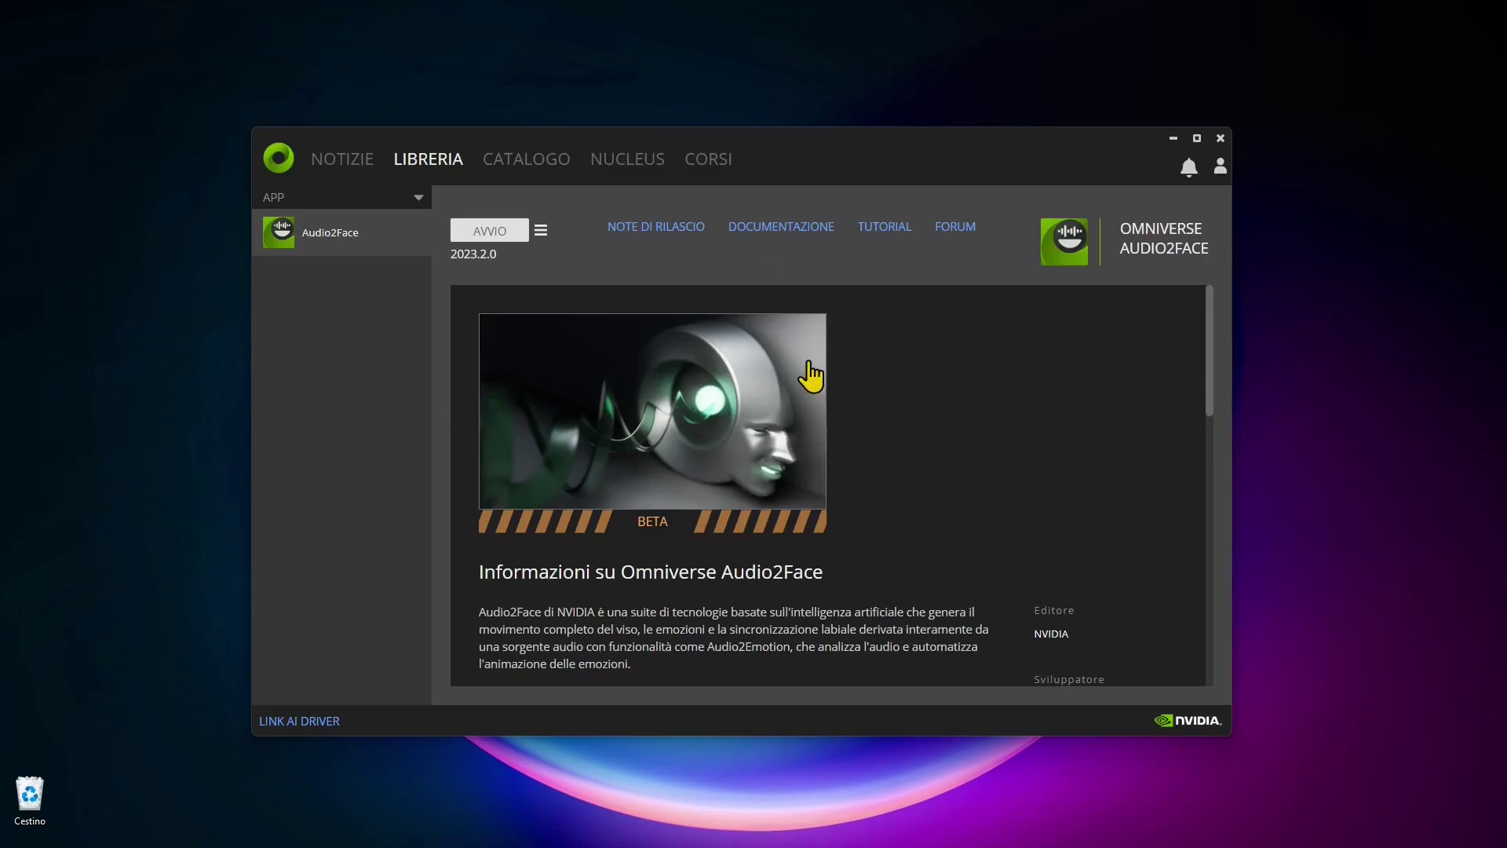
pyautogui.click(534, 161)
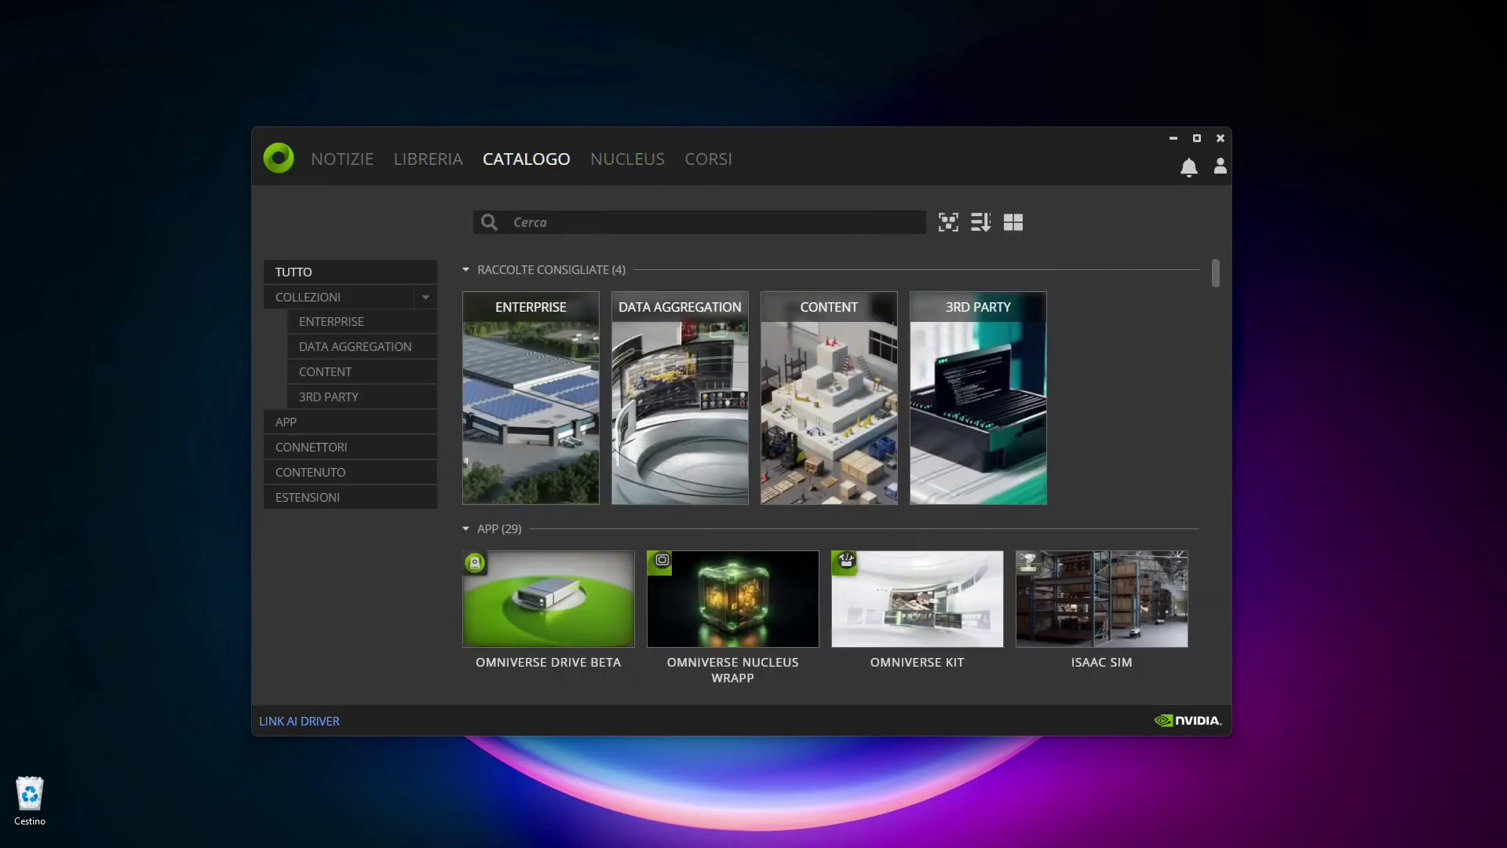
# Sort the Launcher catalog items by name.
pyautogui.click(986, 234)
pyautogui.click(863, 275)
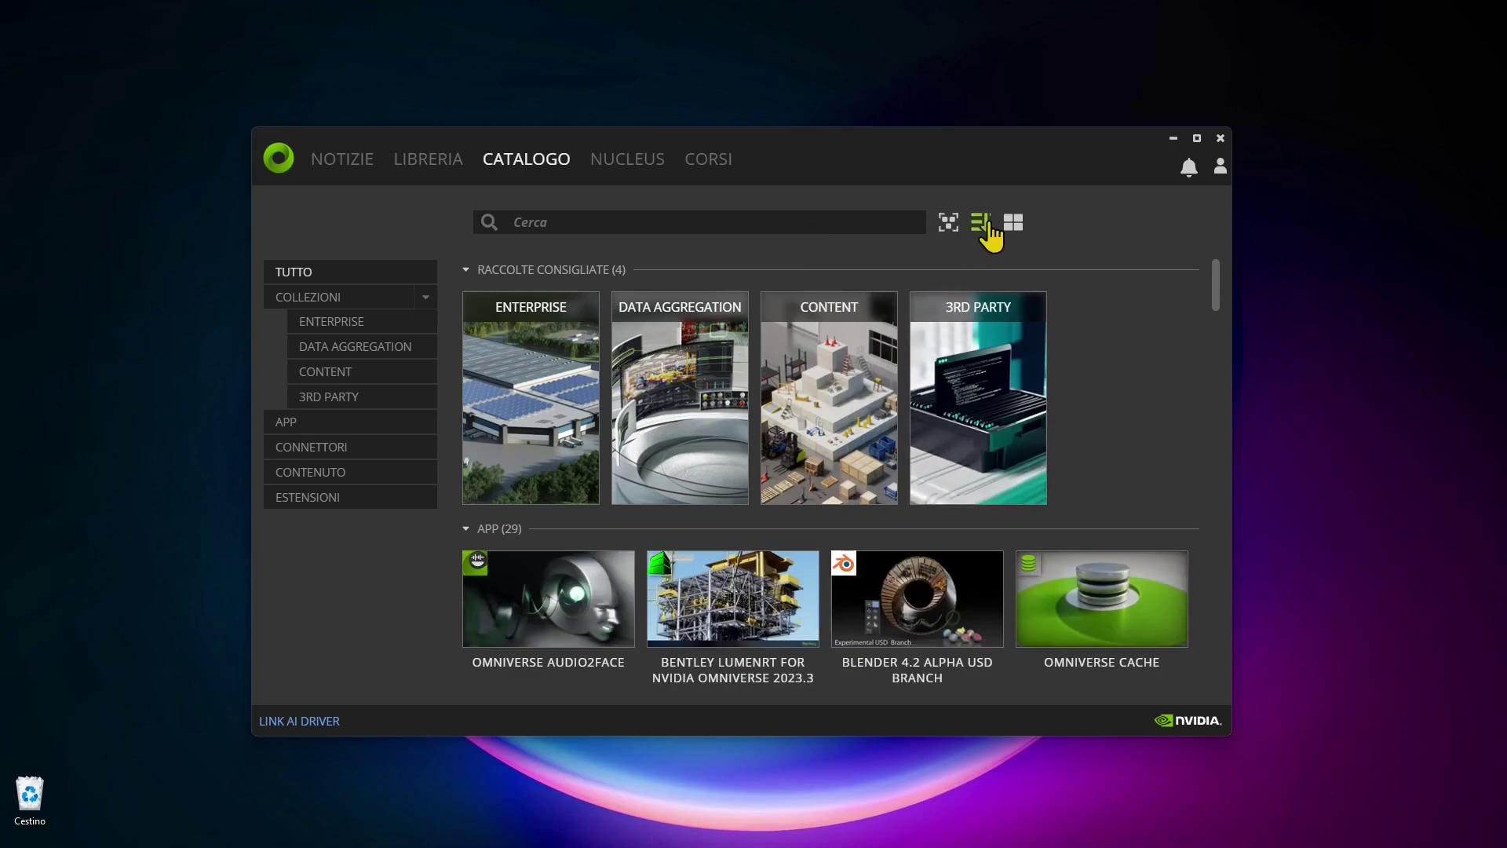
pyautogui.scroll(-4, 923, 315)
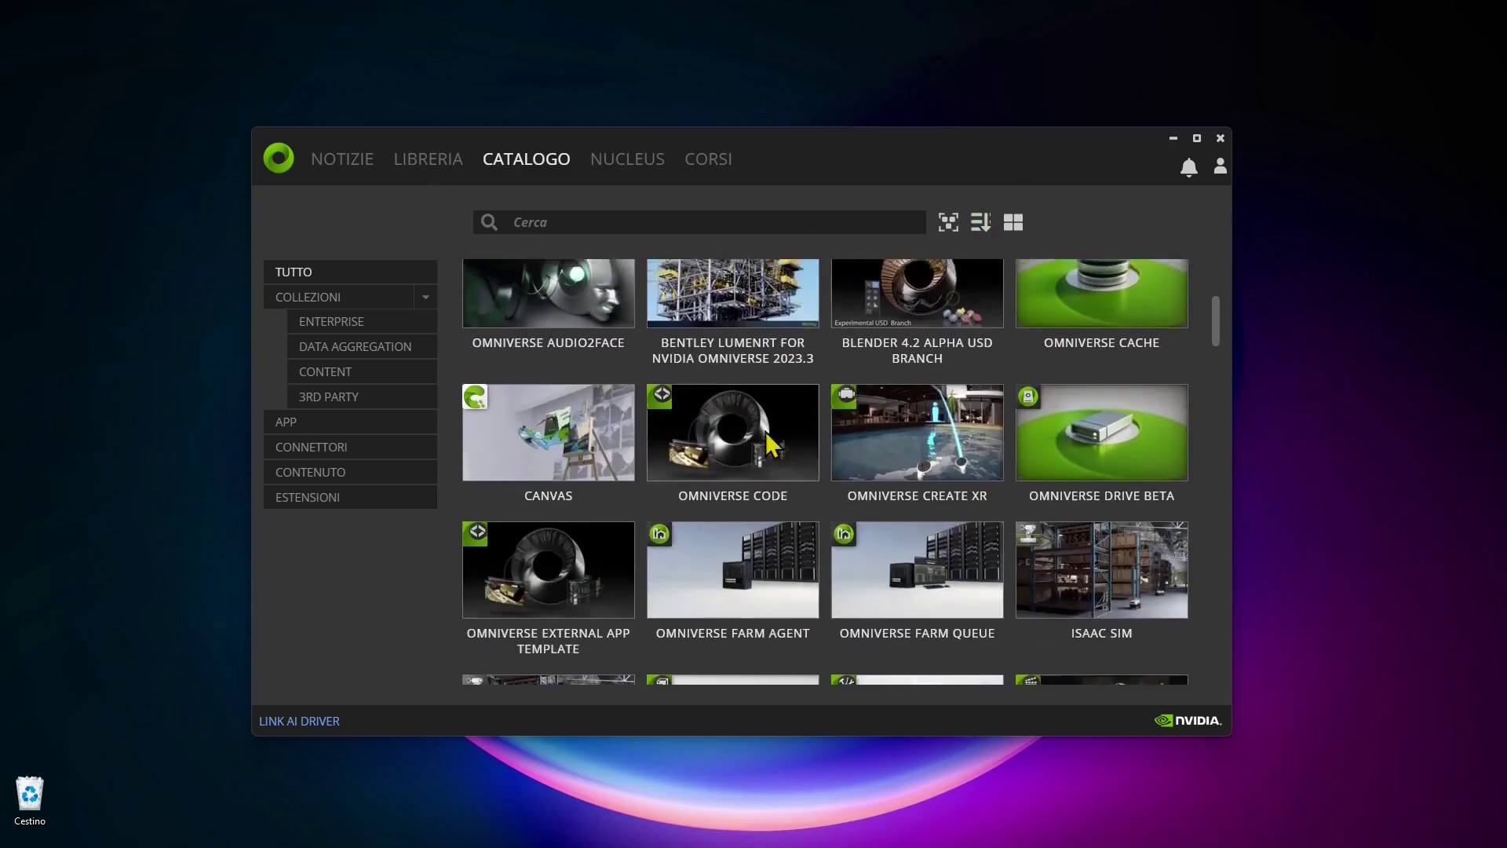
pyautogui.scroll(3, 923, 315)
# Show the apps as a detailed list, then return to the installed-apps library.
pyautogui.click(1013, 222)
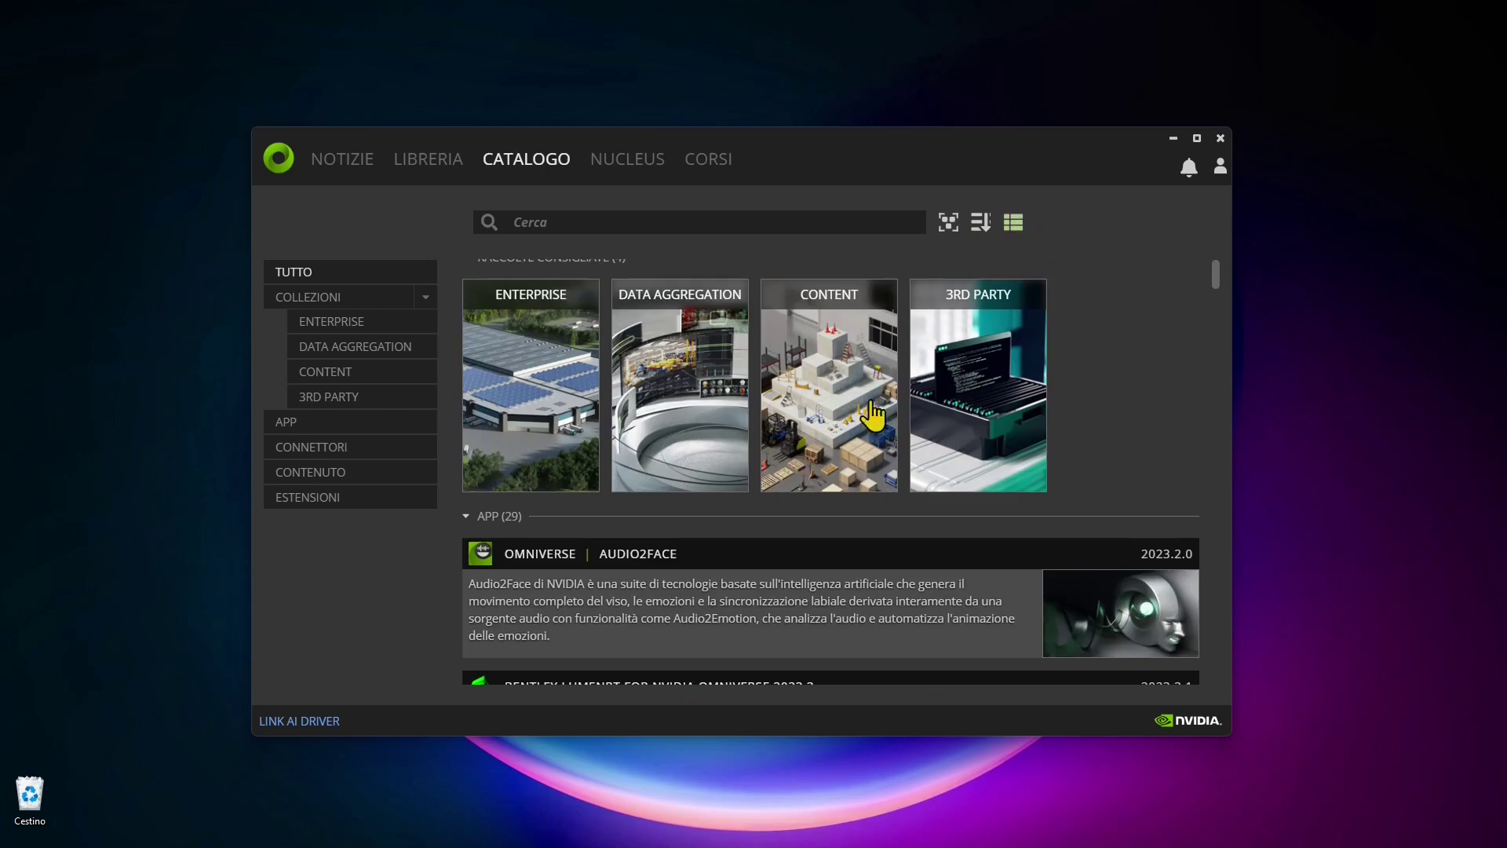
pyautogui.scroll(-2, 866, 424)
pyautogui.scroll(-12, 866, 424)
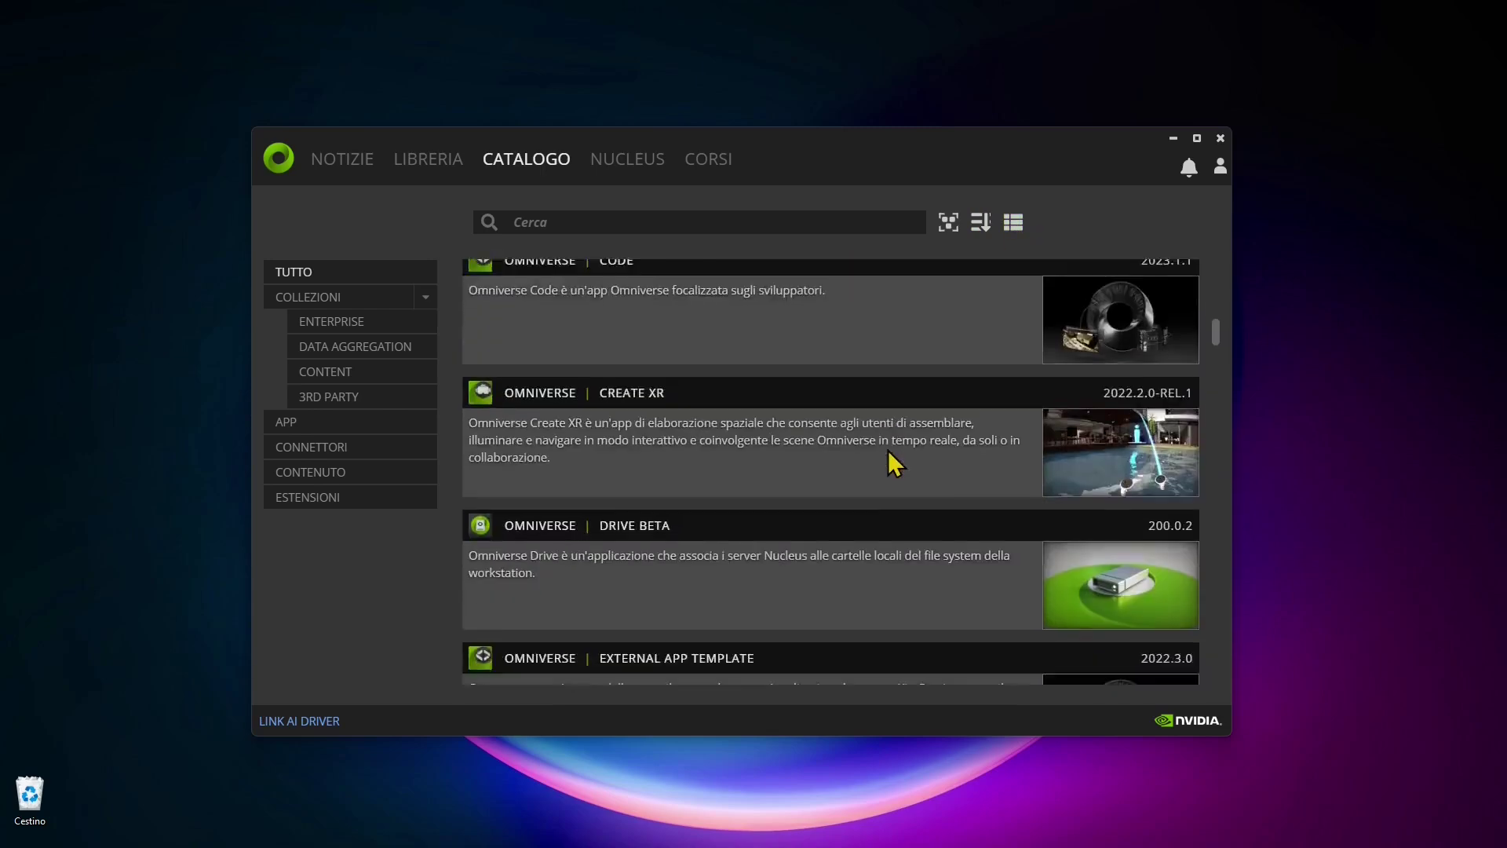
pyautogui.scroll(-4, 889, 451)
pyautogui.scroll(10, 889, 451)
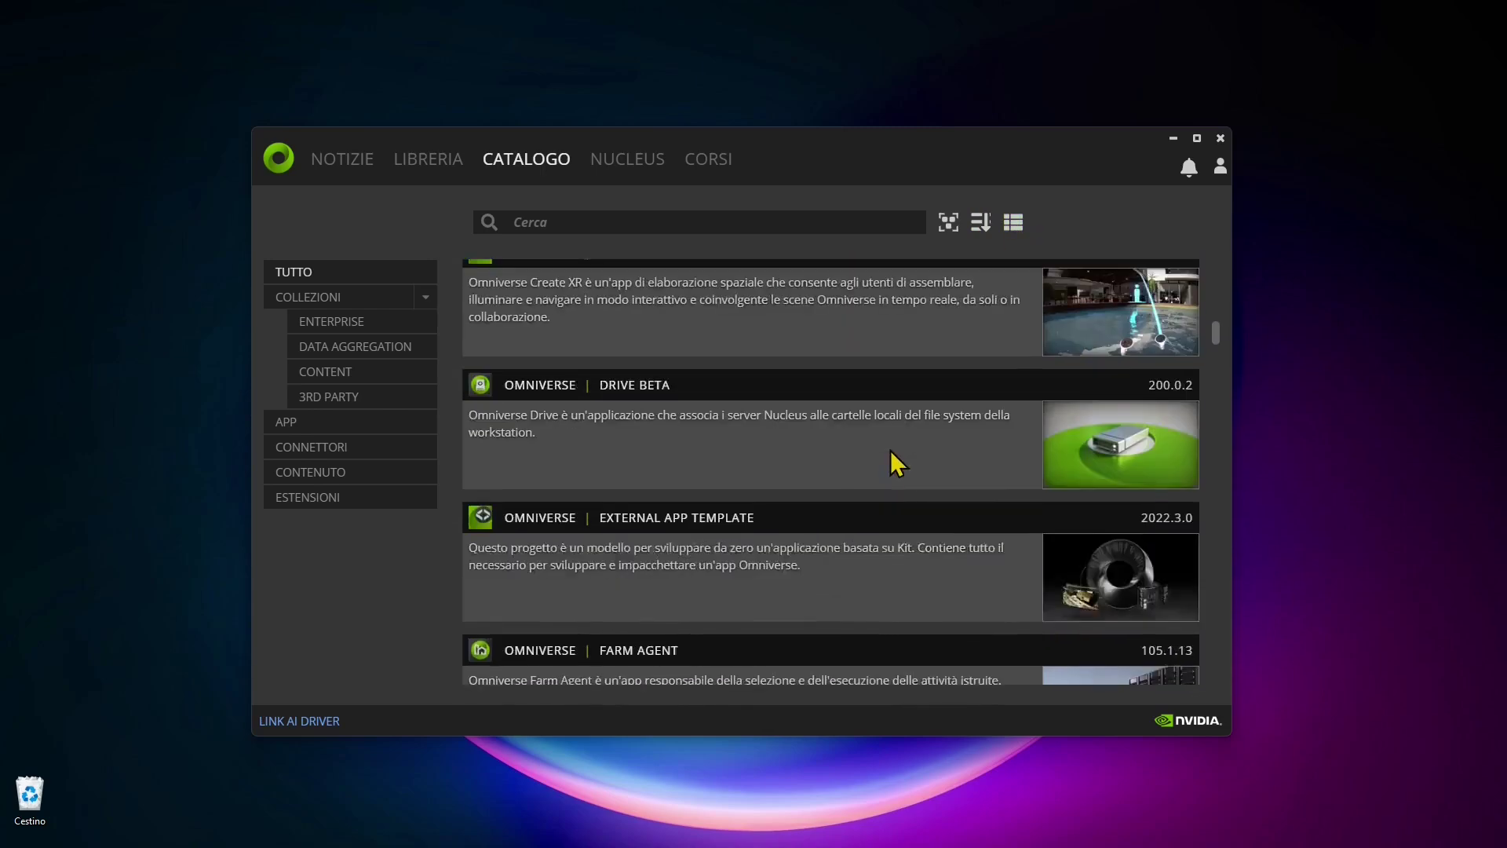
pyautogui.scroll(8, 892, 451)
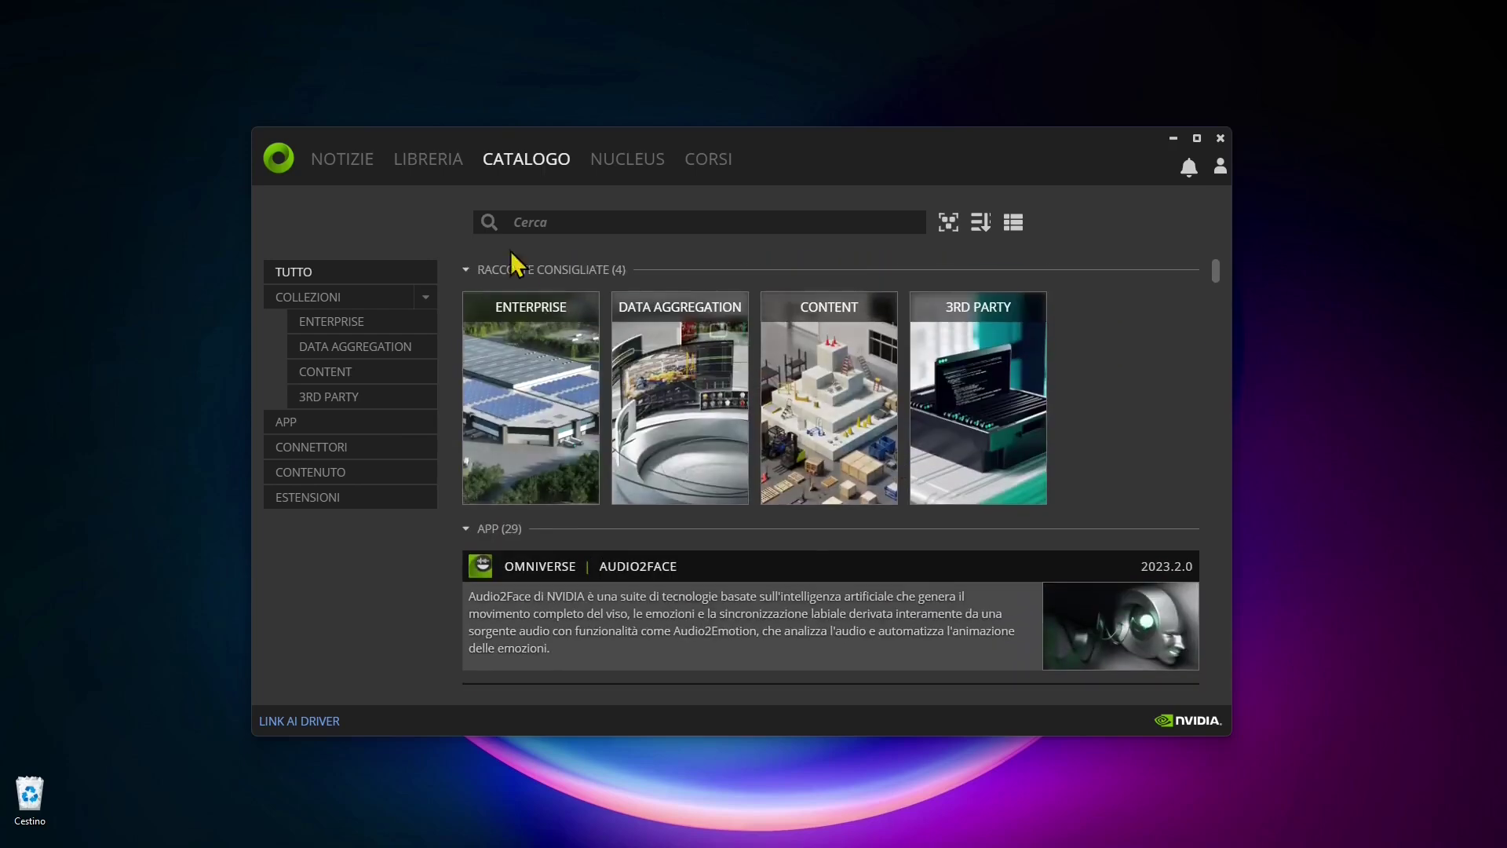
pyautogui.click(424, 161)
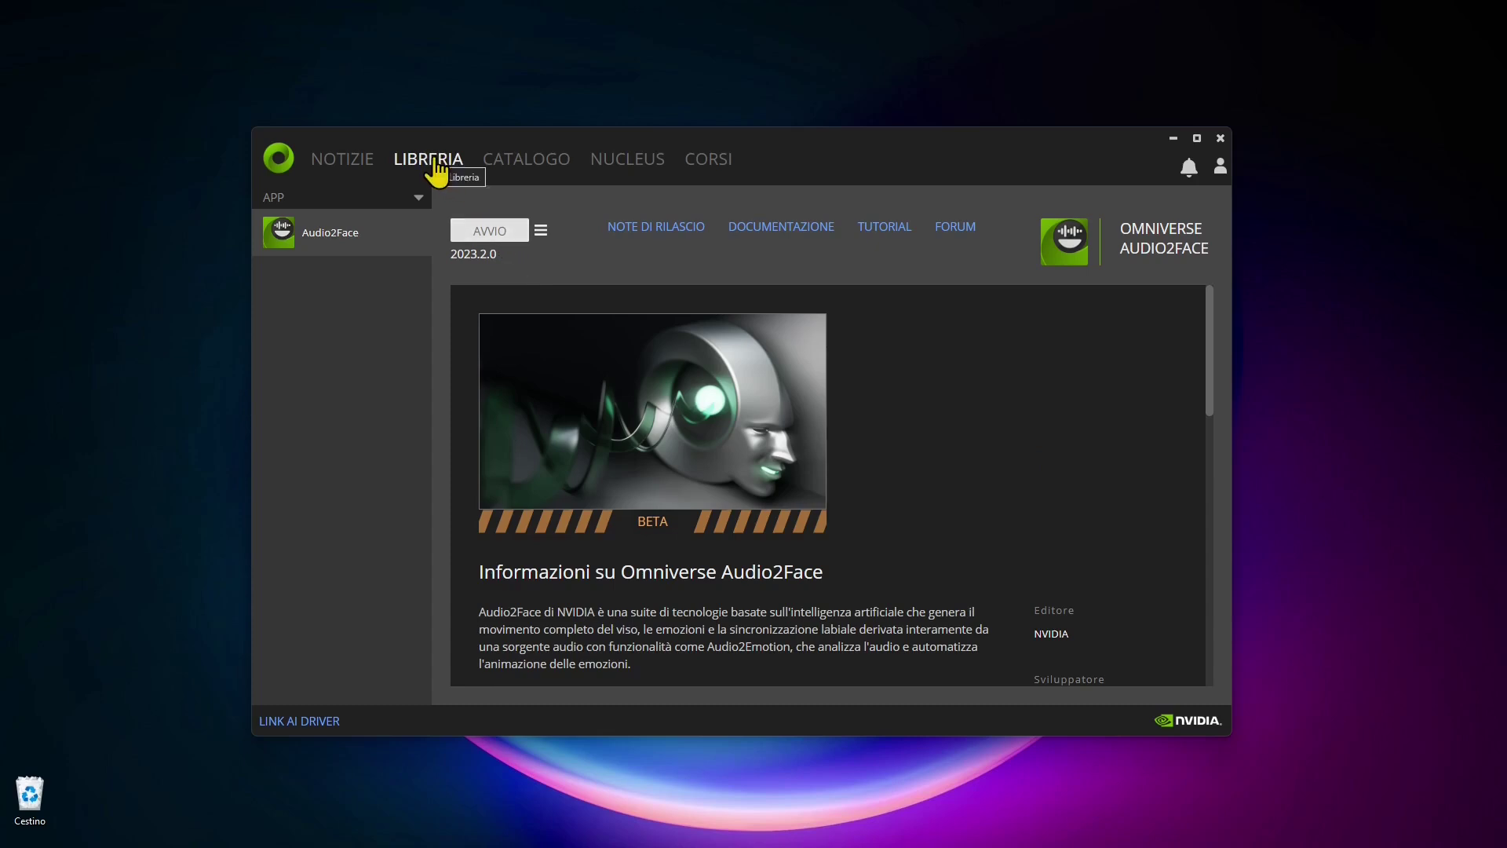
# Launch Audio2Face 2023.2.0 with AVVIO from its library page.
pyautogui.click(502, 231)
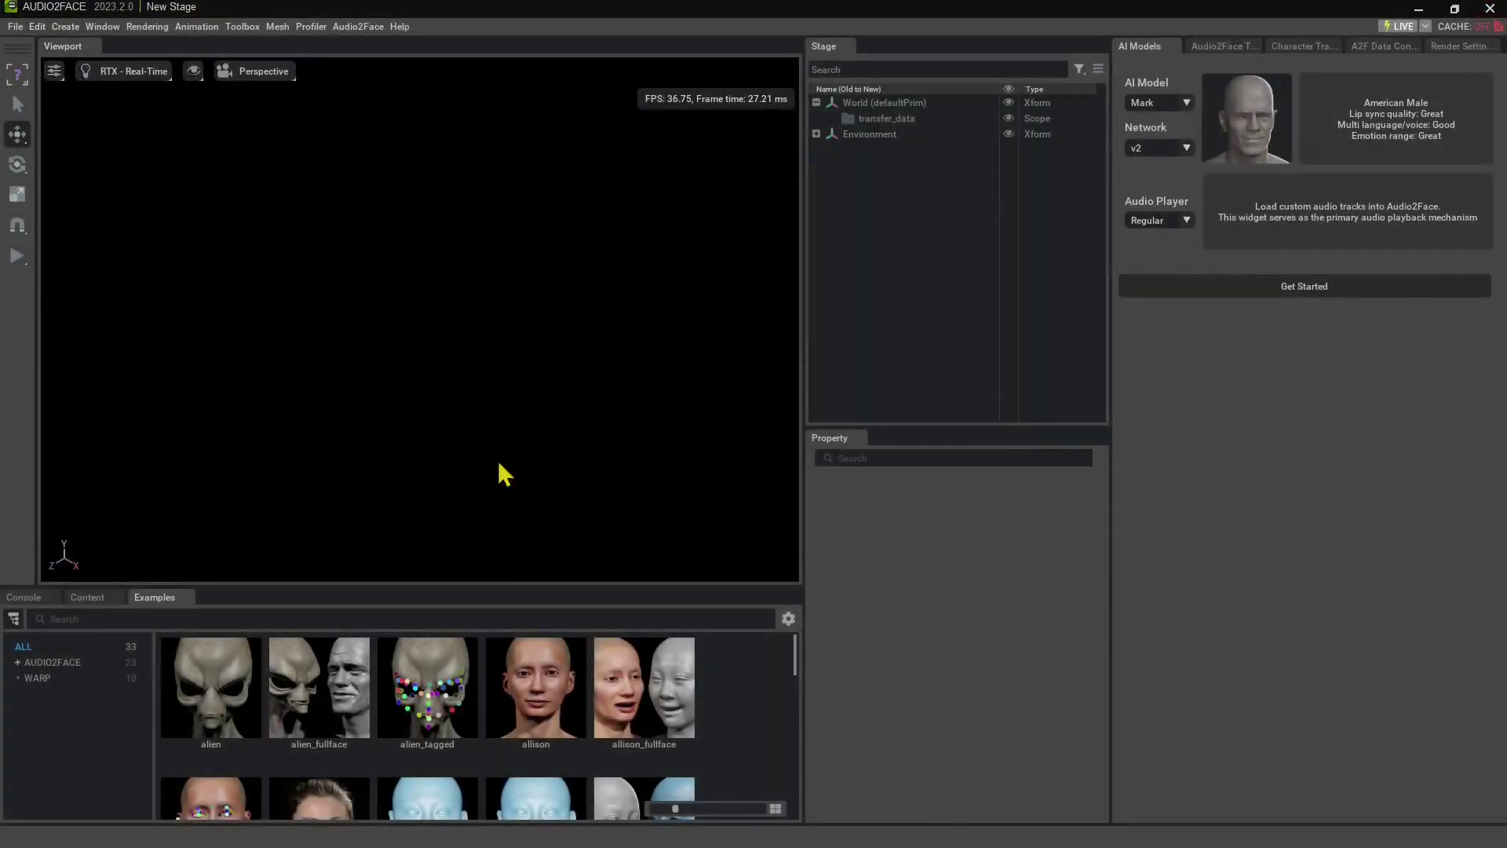
pyautogui.click(240, 716)
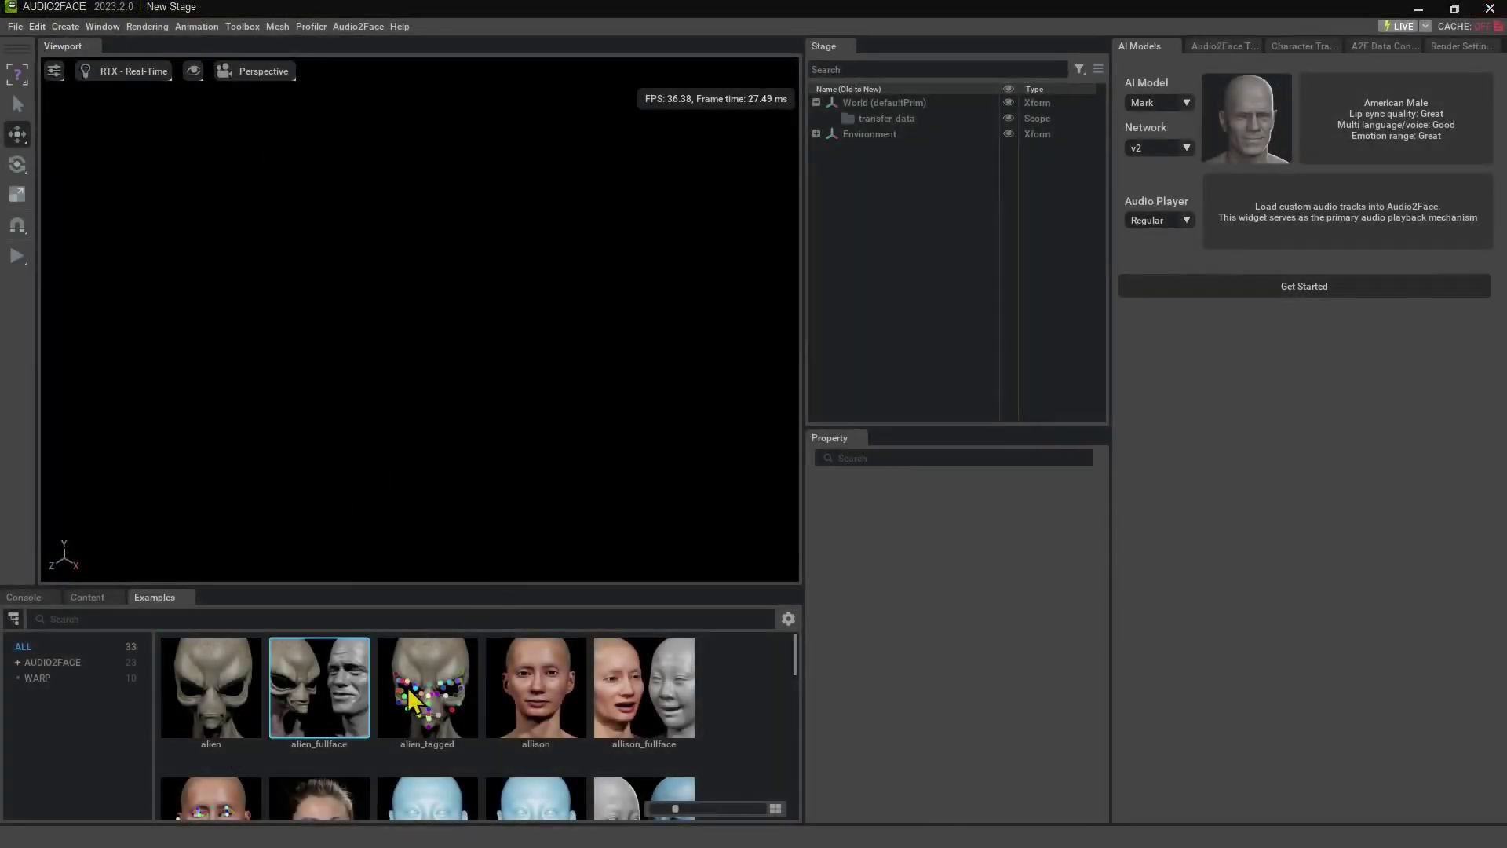
pyautogui.click(632, 703)
pyautogui.scroll(-3, 631, 711)
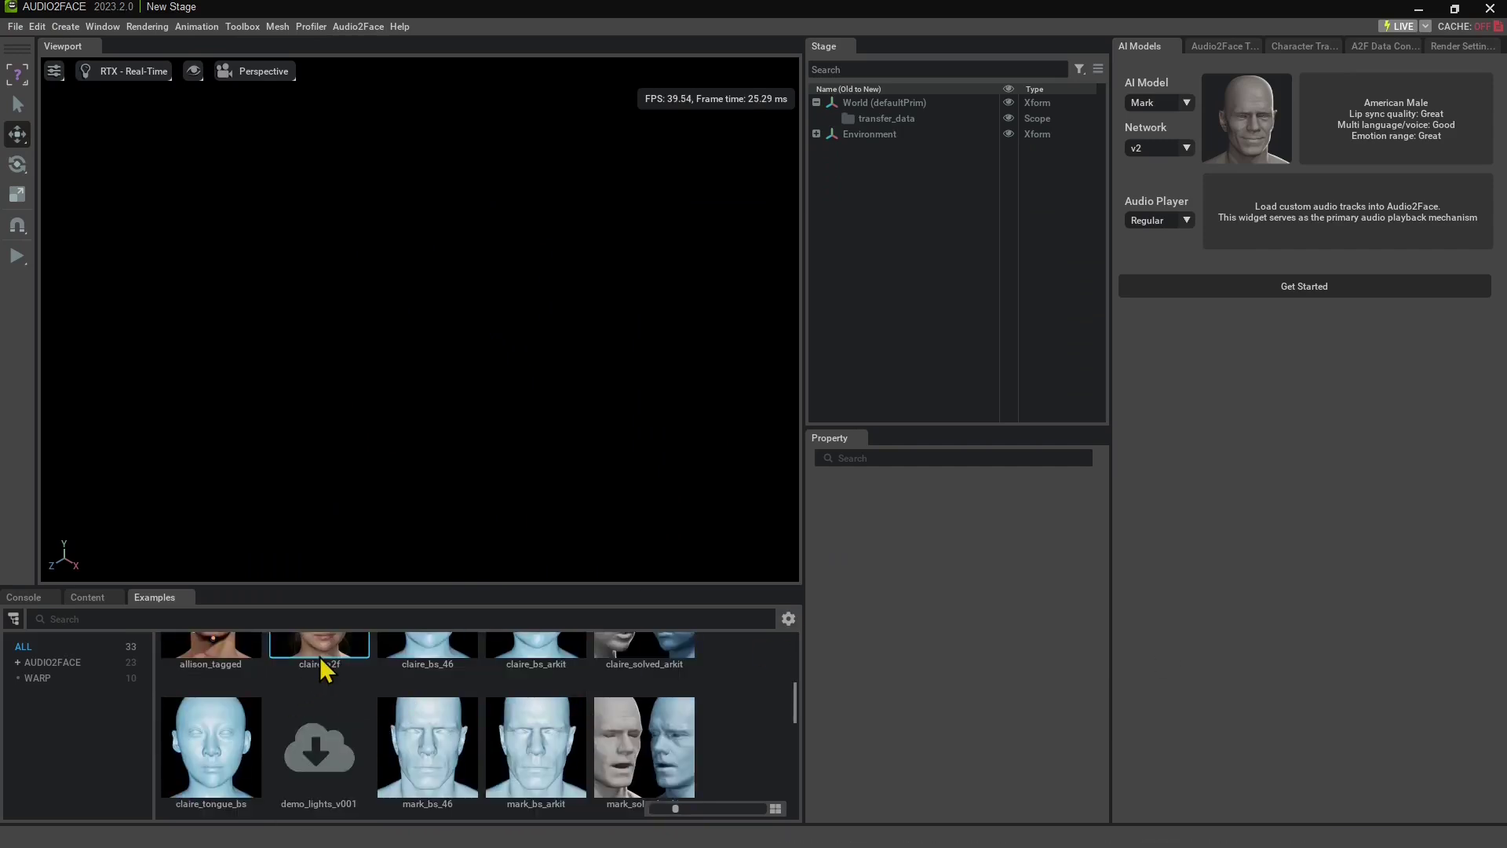
pyautogui.scroll(-8, 305, 657)
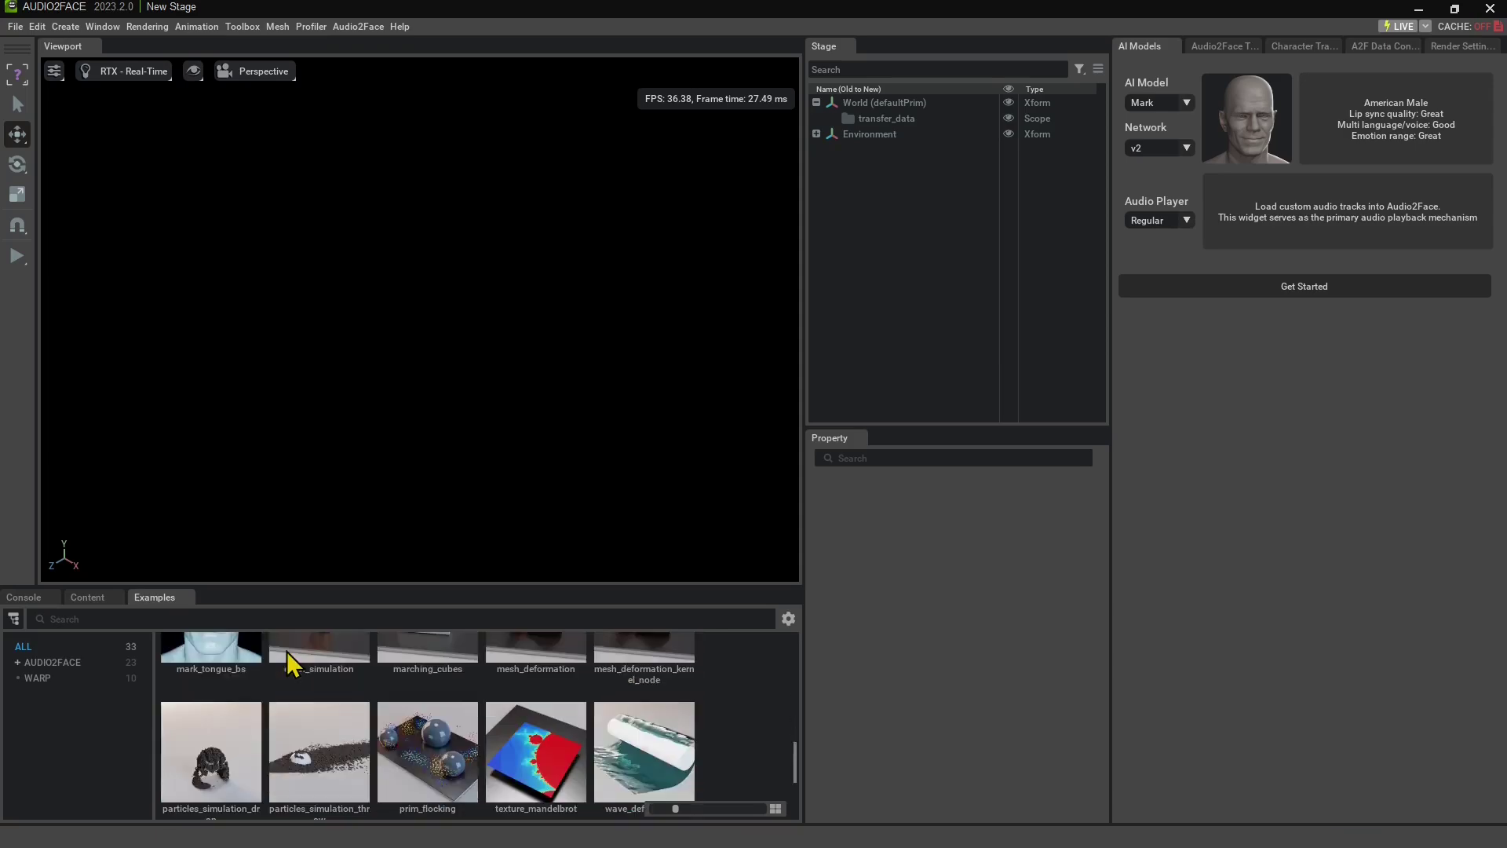
pyautogui.scroll(5, 380, 666)
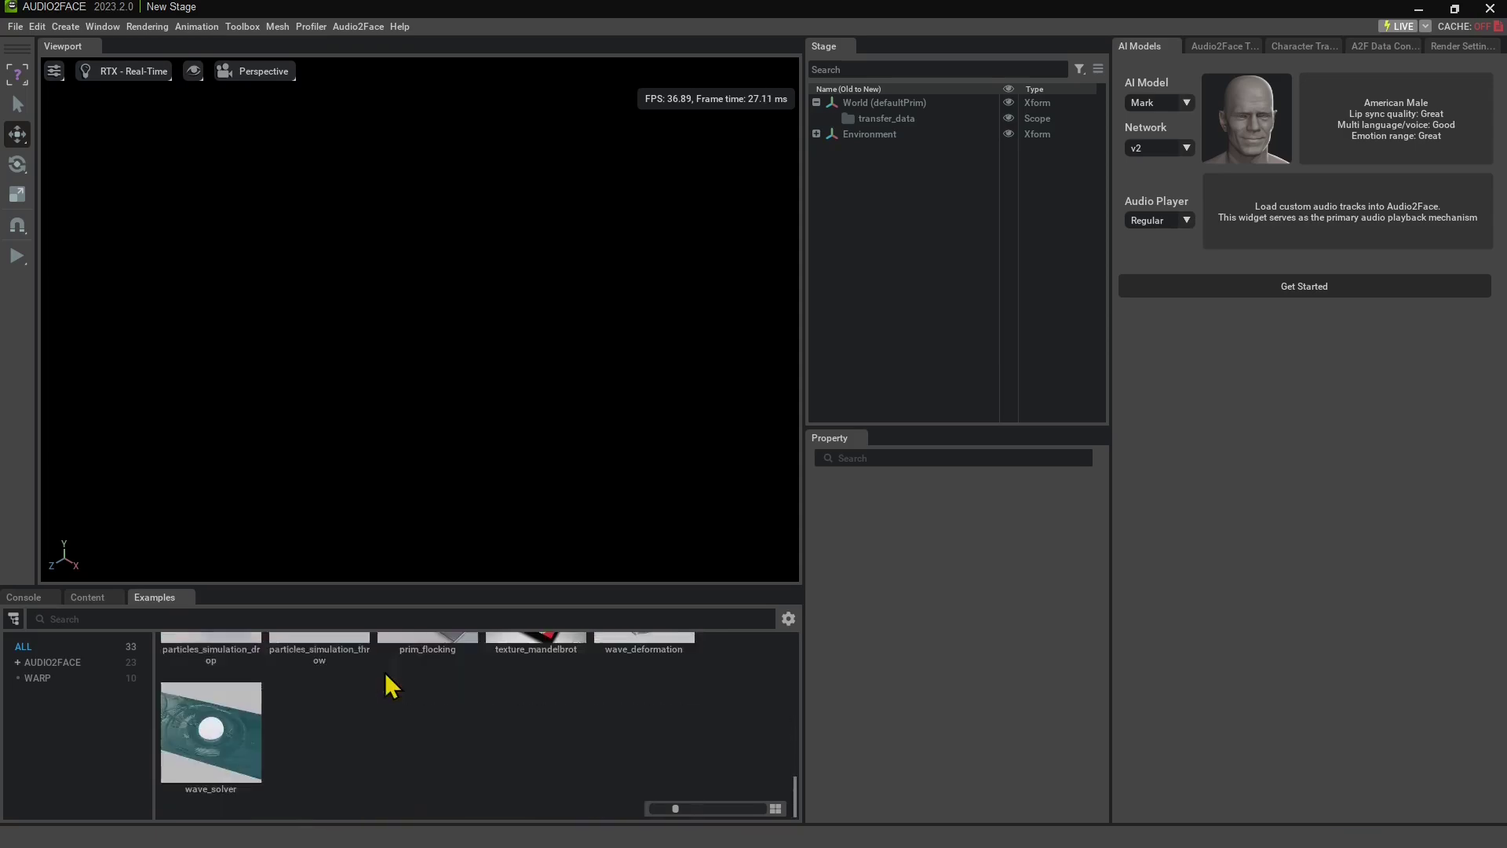
pyautogui.scroll(5, 390, 685)
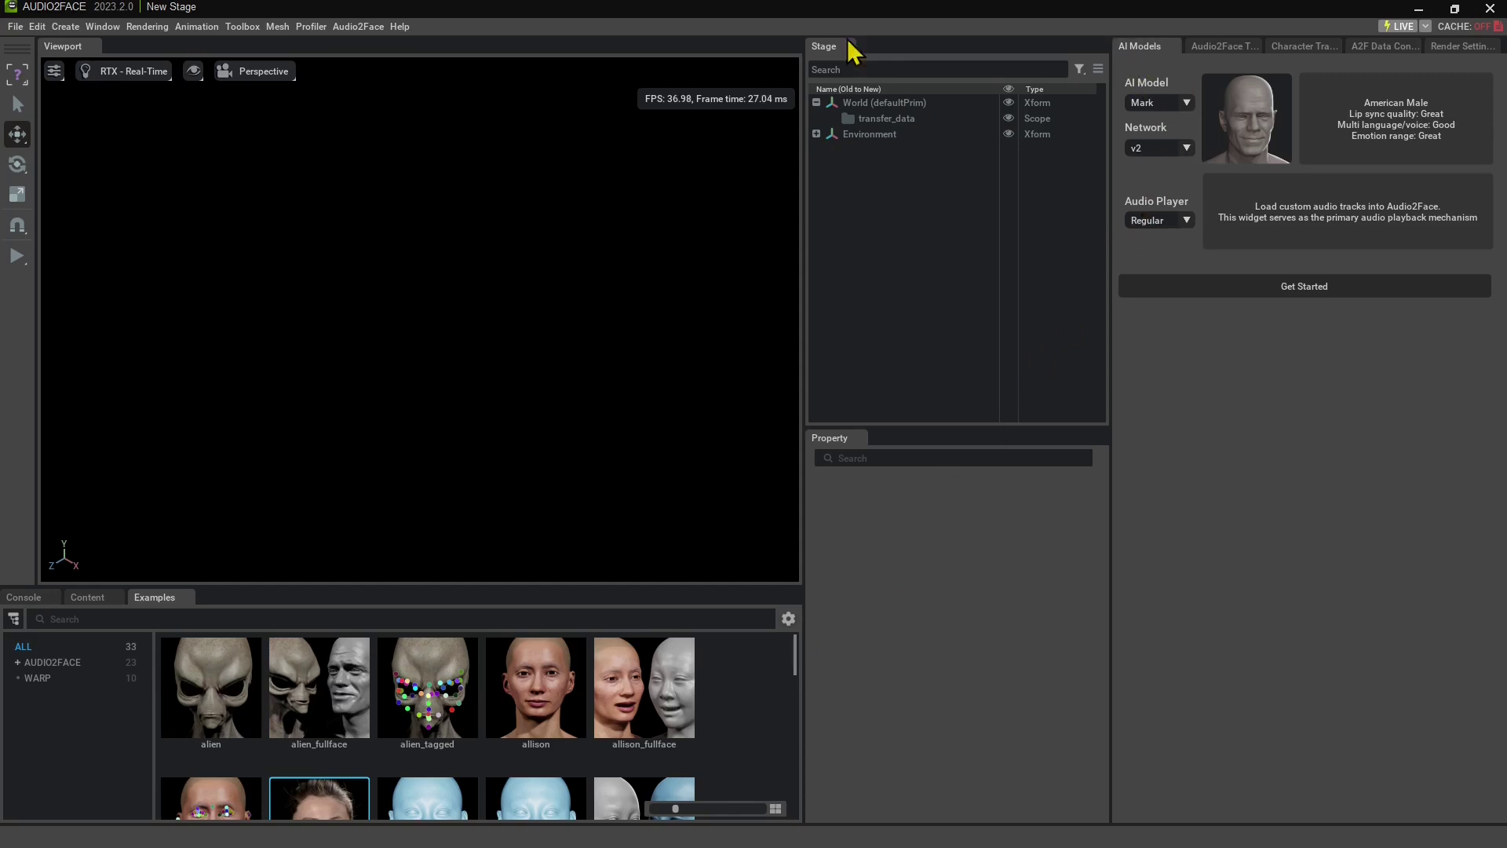
# Choose the Claire AI model and load the demo_fullface_claire scene, replacing the current stage.
pyautogui.click(1148, 103)
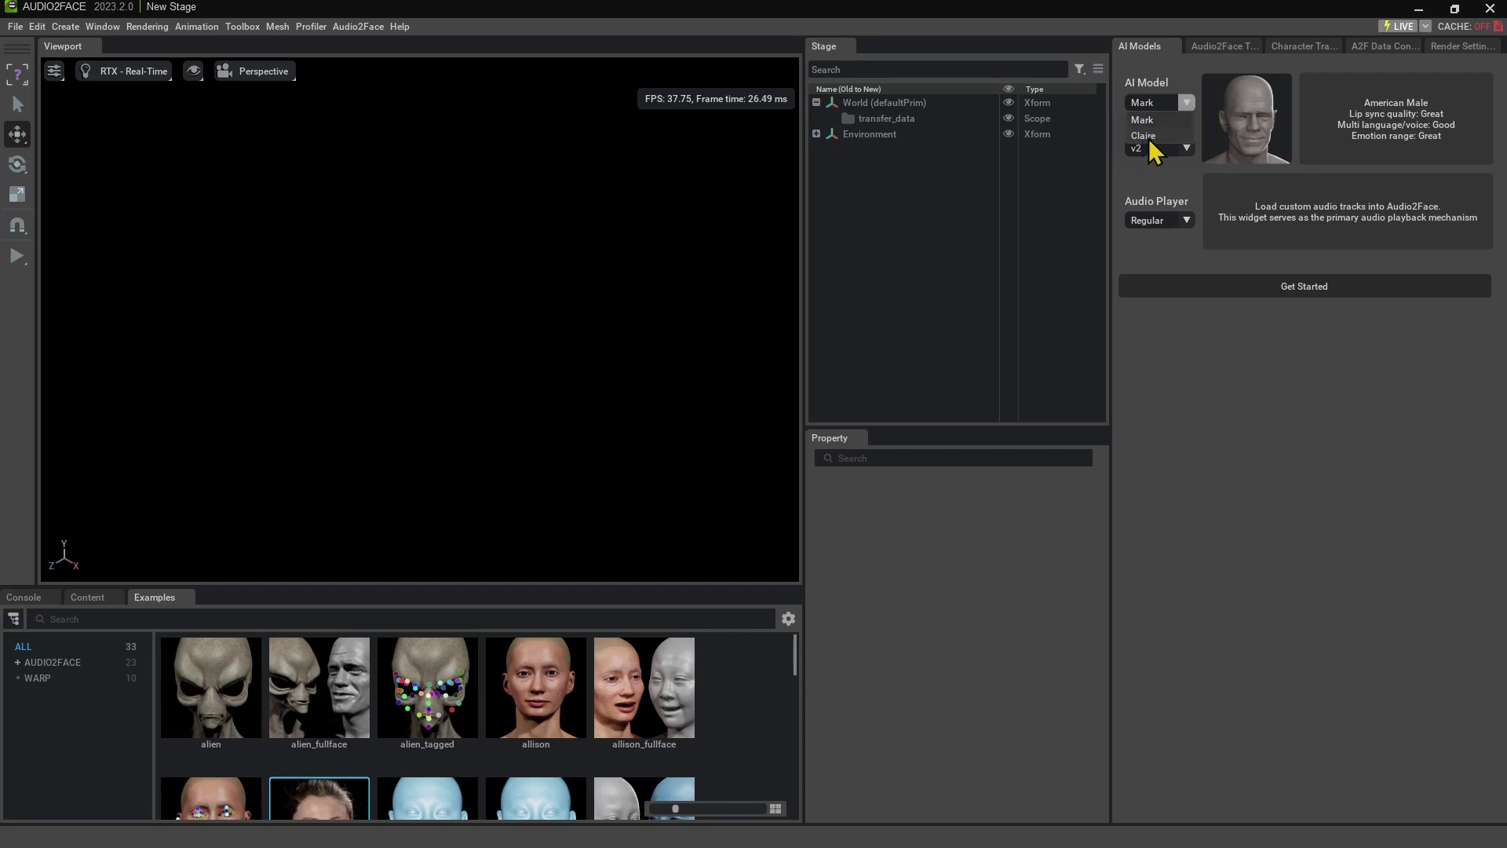
pyautogui.click(1154, 137)
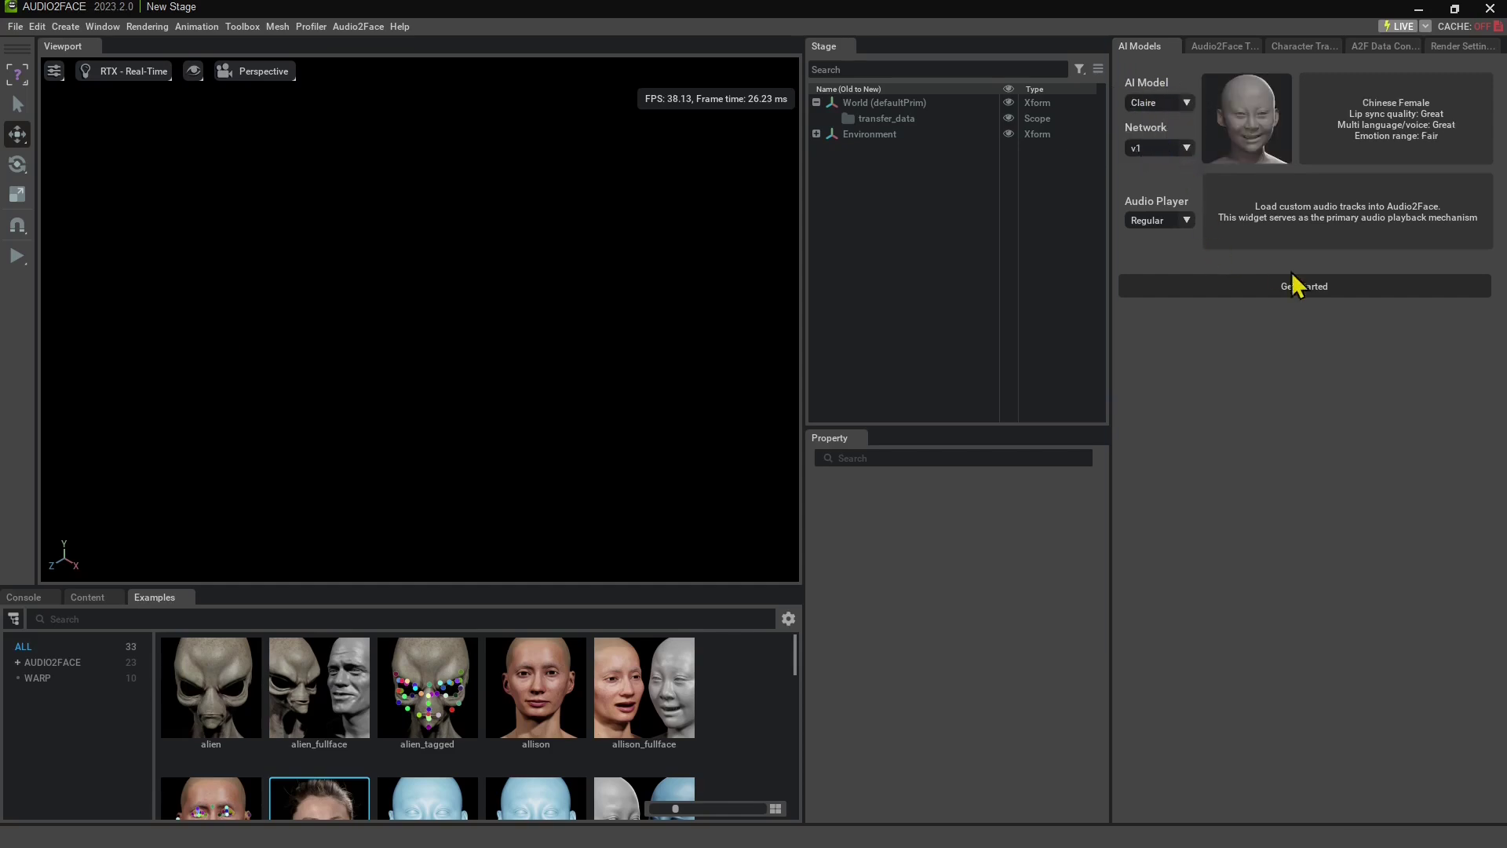
pyautogui.click(1312, 287)
pyautogui.click(738, 469)
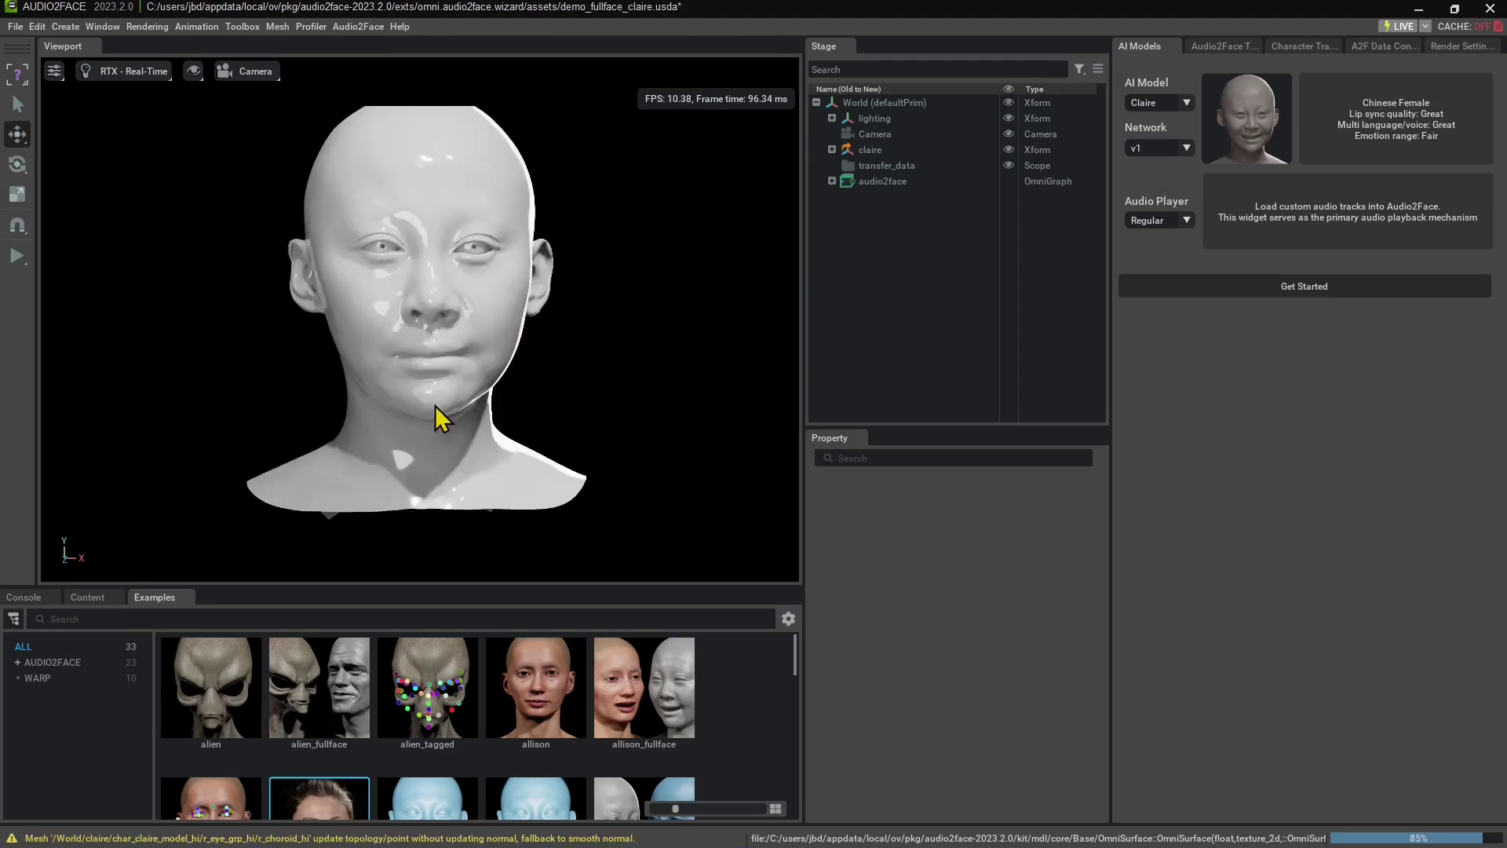
# Load the Draft rendering preset for the RTX Real-Time viewport, then reopen and close the menu unchanged.
pyautogui.click(152, 78)
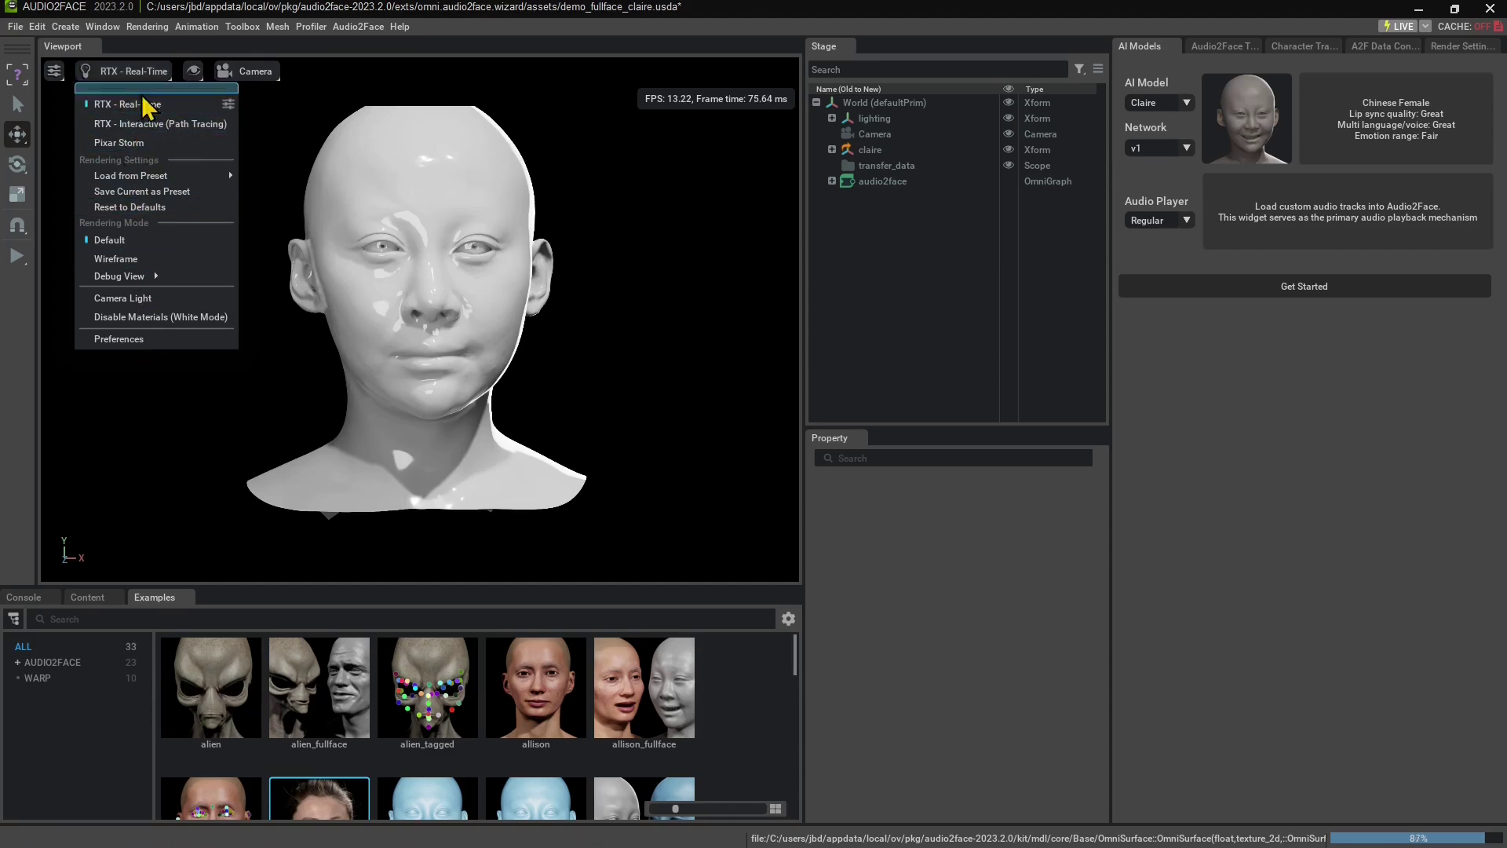
pyautogui.moveTo(141, 176)
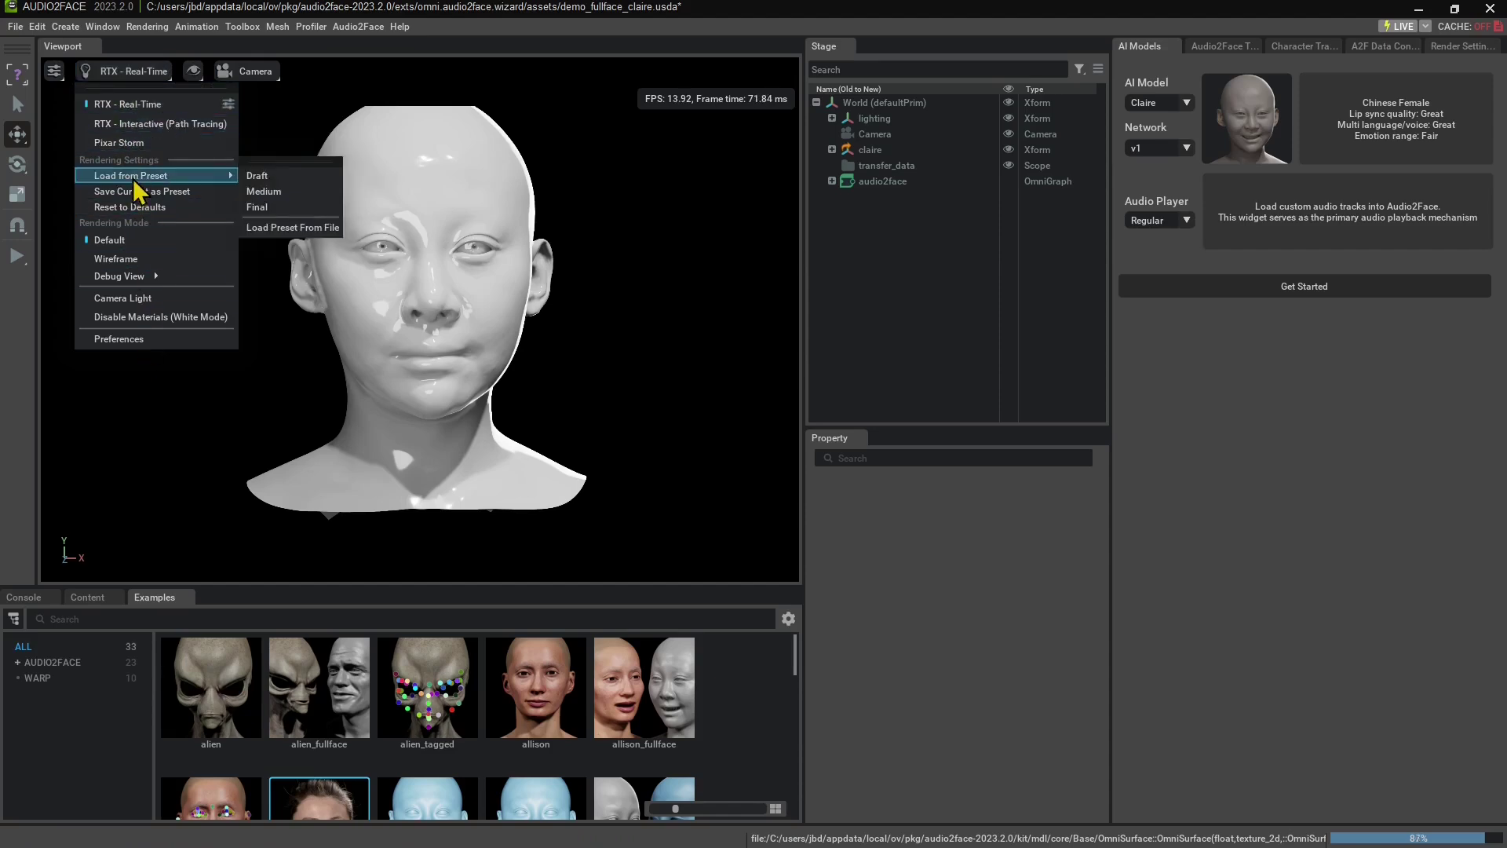
pyautogui.click(265, 177)
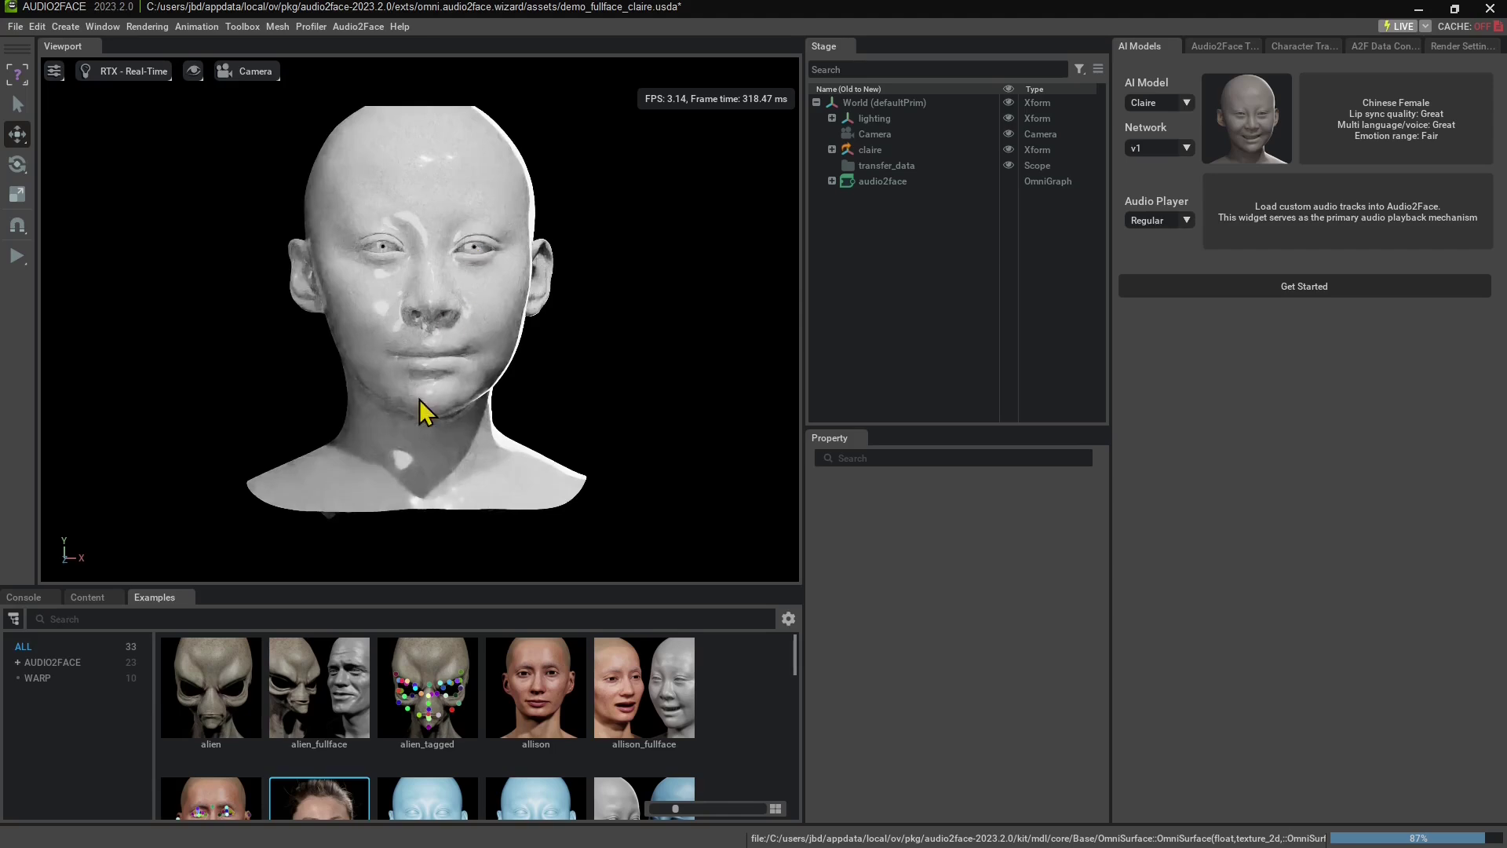
pyautogui.click(127, 71)
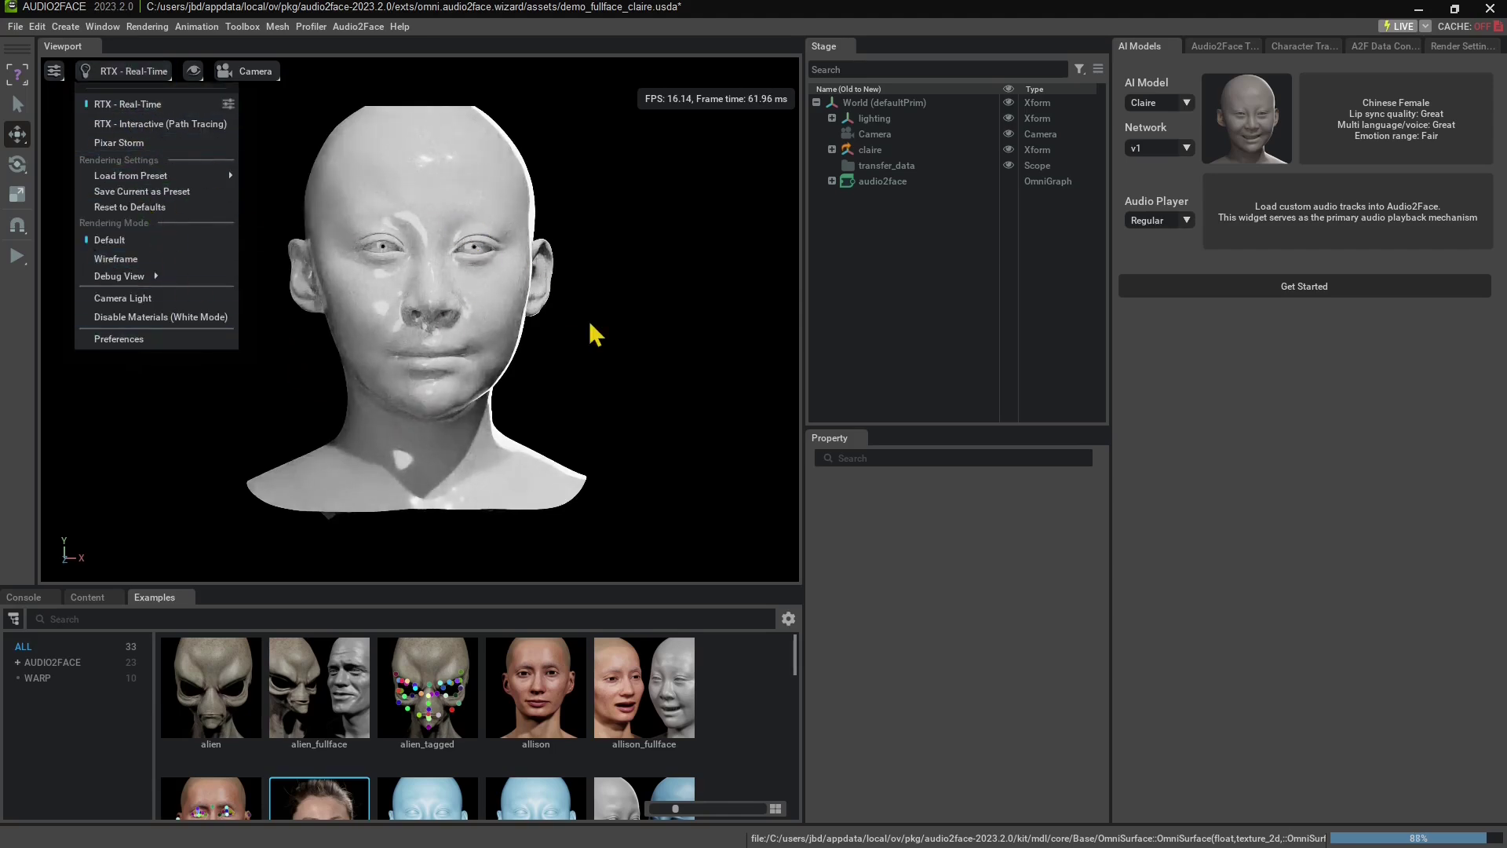
pyautogui.click(494, 51)
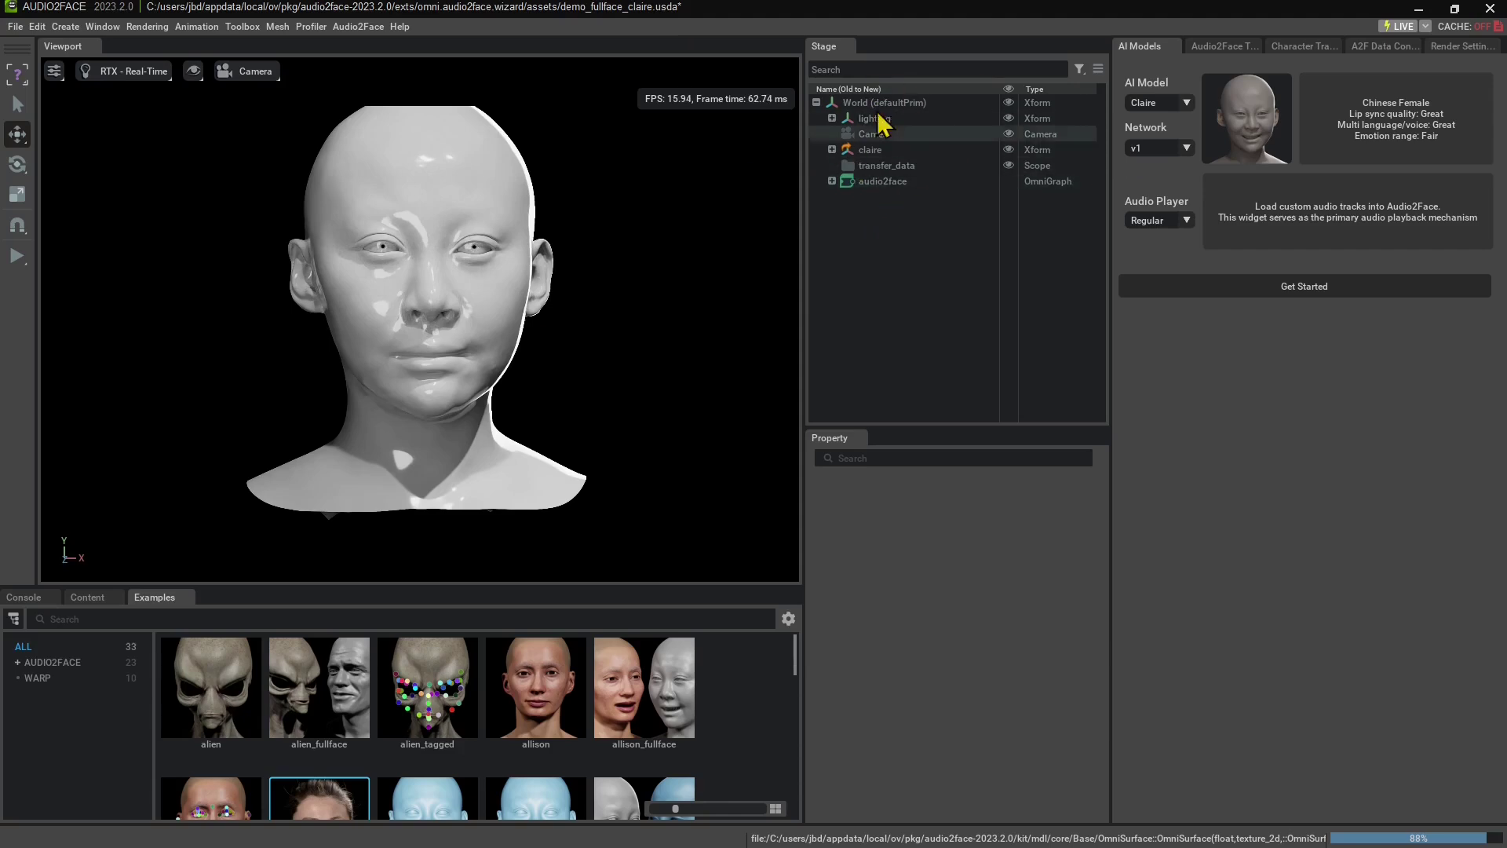
# On the Audio2Face tab, check the Track Root Path and scroll through the Track Name WAV list.
pyautogui.click(1215, 50)
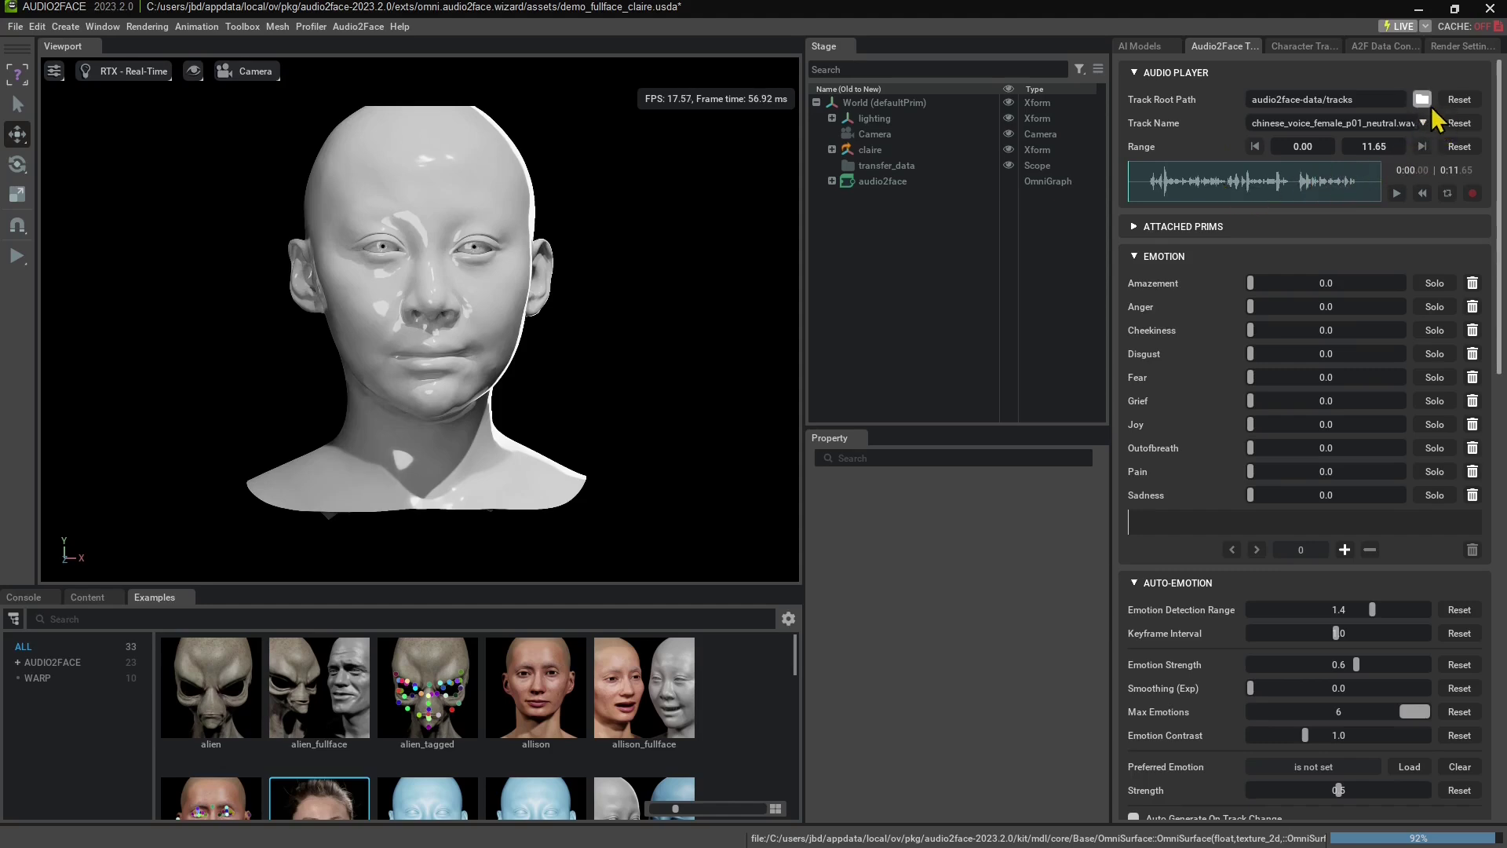
pyautogui.click(1366, 101)
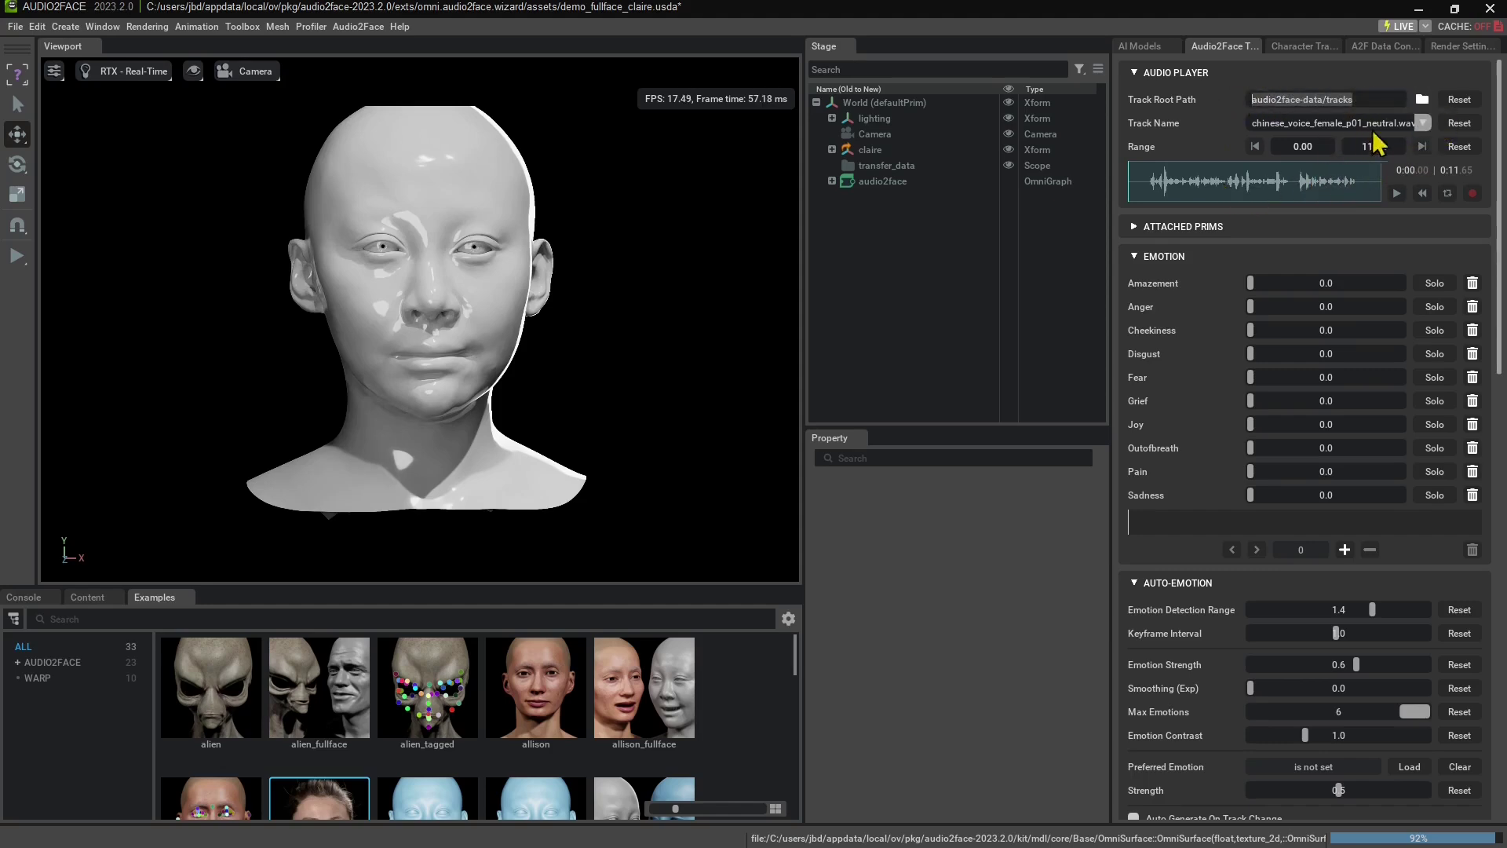
pyautogui.click(1423, 123)
pyautogui.moveTo(1449, 161); pyautogui.dragTo(1459, 283)
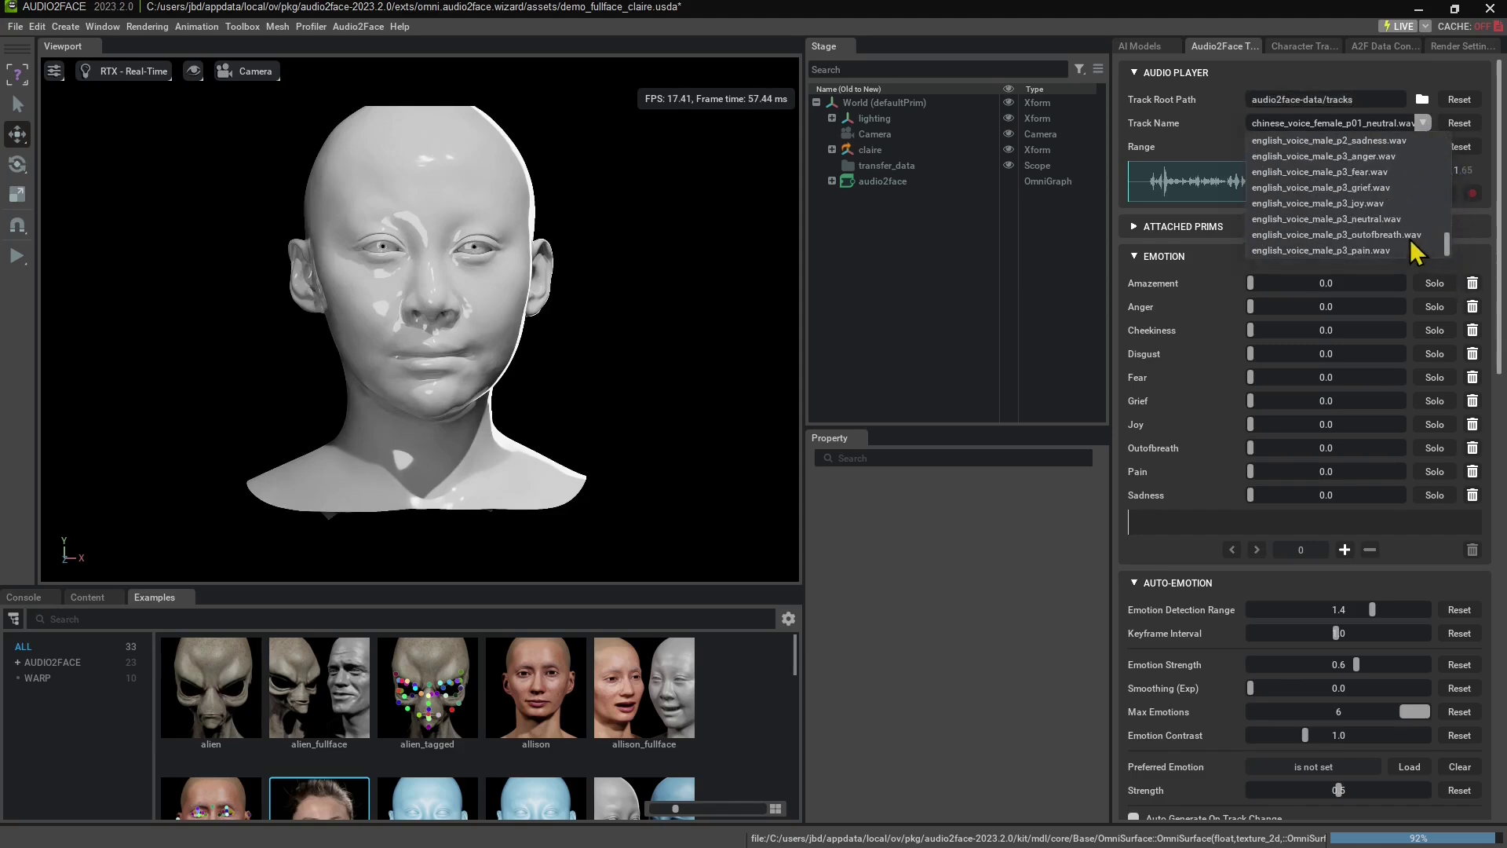
pyautogui.scroll(5, 1366, 184)
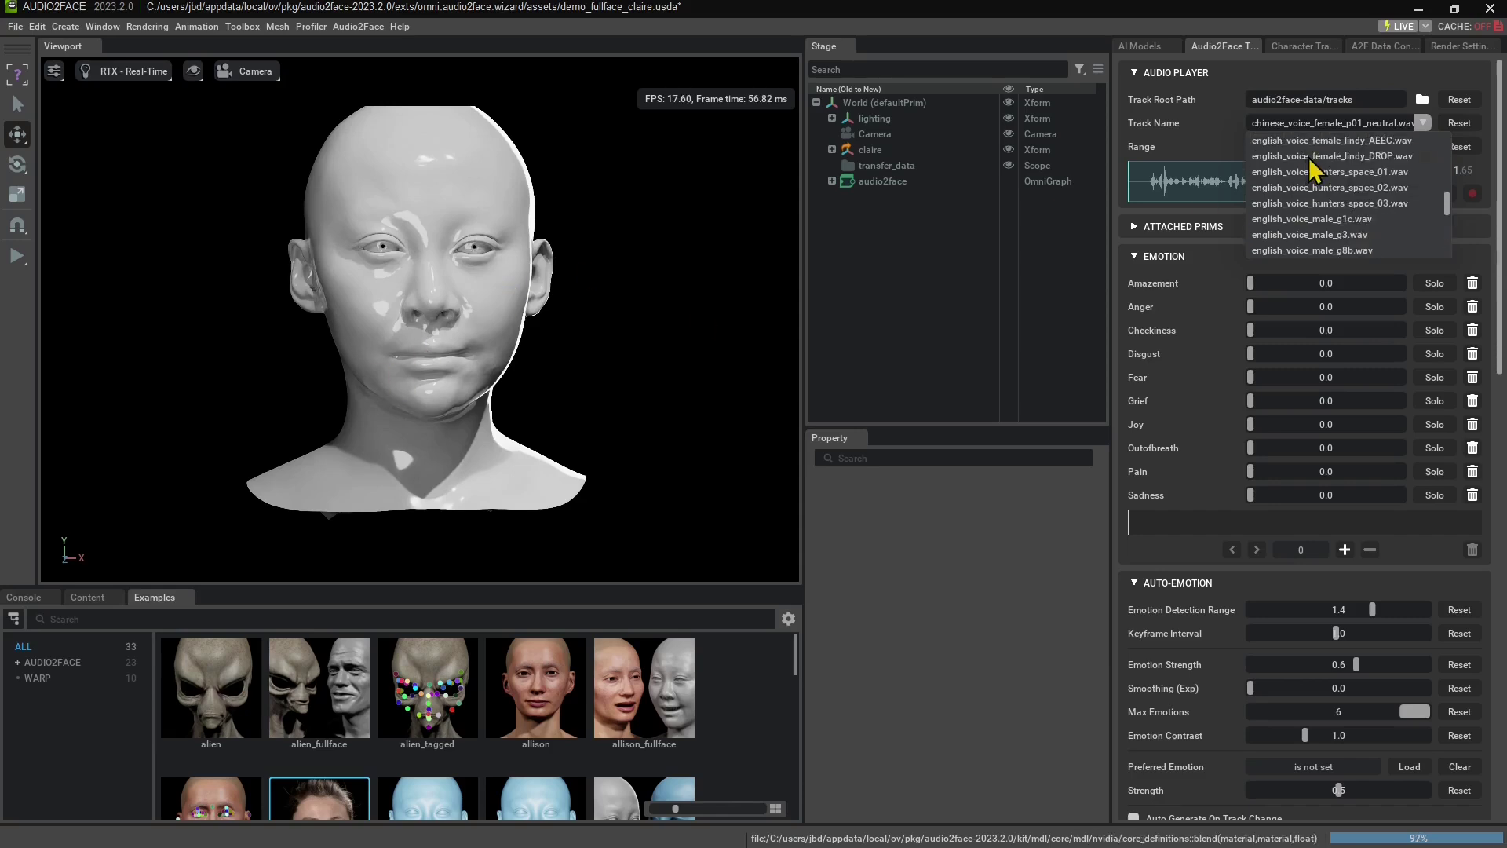
# Load english_voice_female_lindy_DROP.wav, play it briefly to 0:02.79, and orbit around Claire's head.
pyautogui.click(1277, 156)
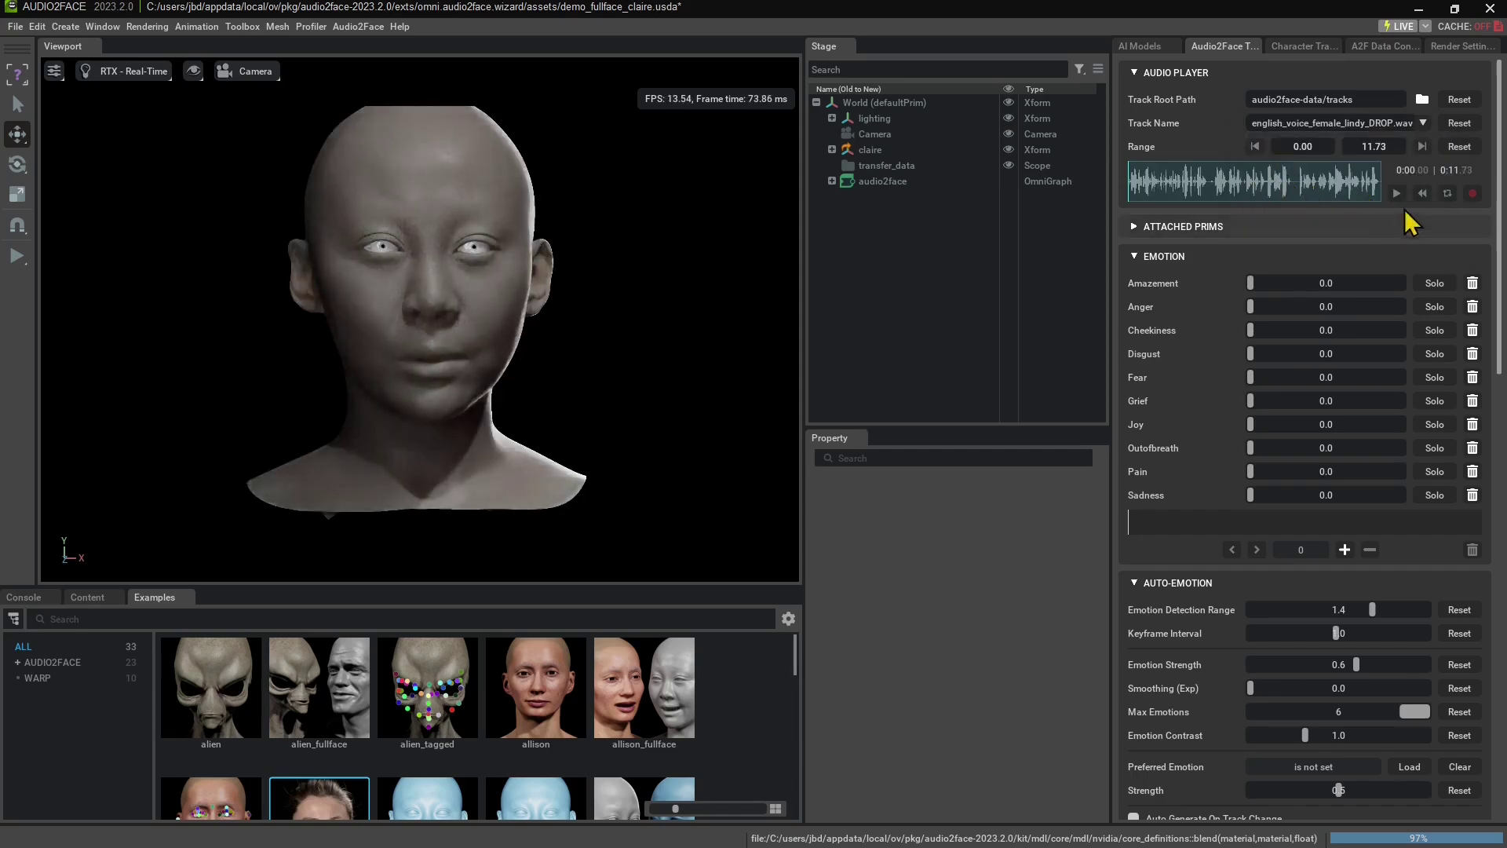
pyautogui.click(1396, 194)
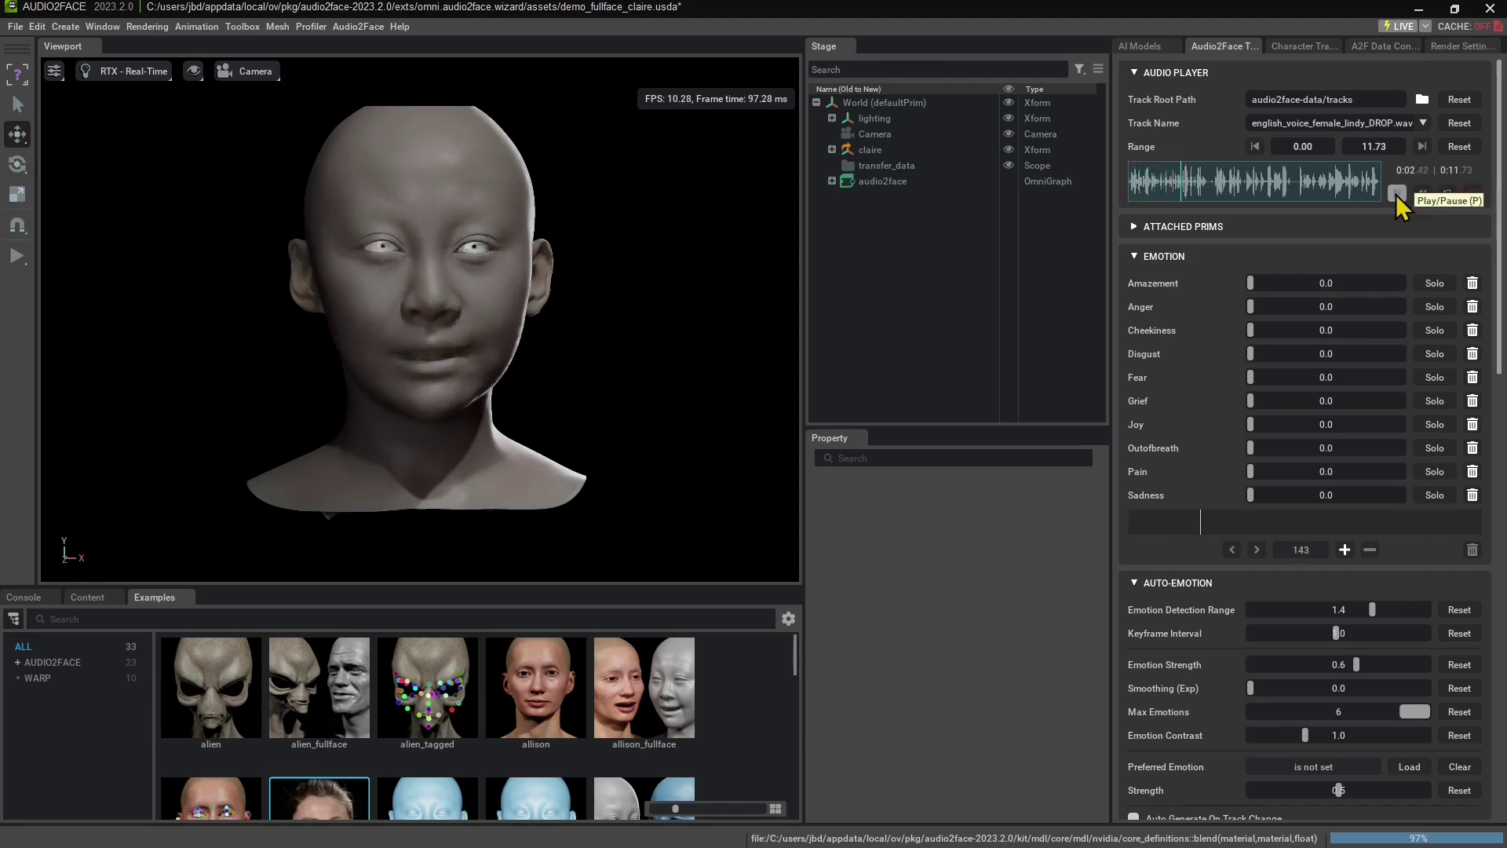
pyautogui.click(1396, 195)
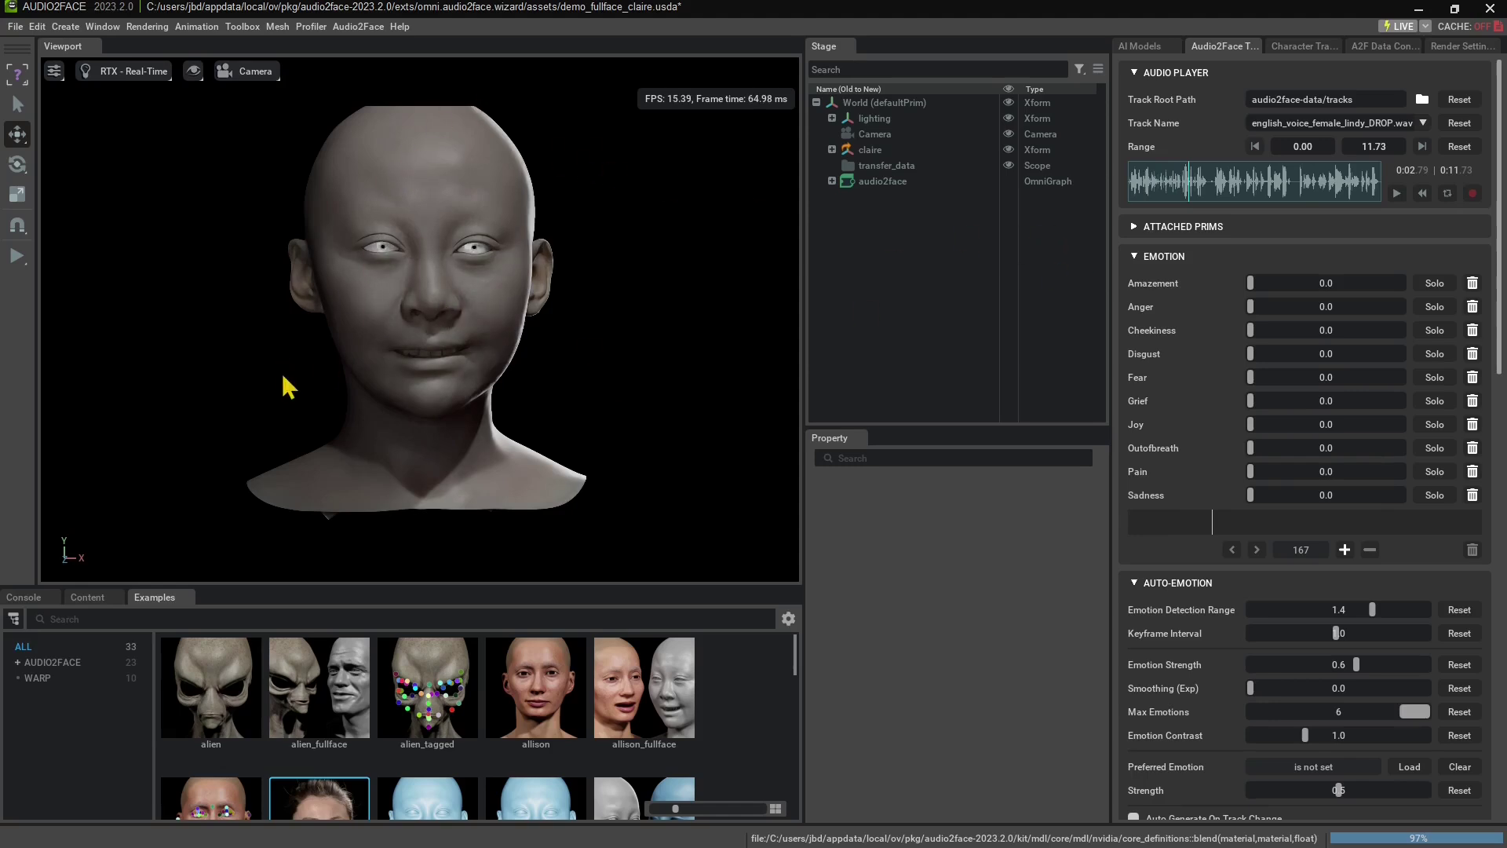
pyautogui.keyDown('alt'); pyautogui.moveTo(444, 298); pyautogui.dragTo(420, 323); pyautogui.keyUp('alt')
# Select c_headWatertight_hi, frame it with F, and orbit to a three-quarter view of the head.
pyautogui.scroll(2, 424, 328)
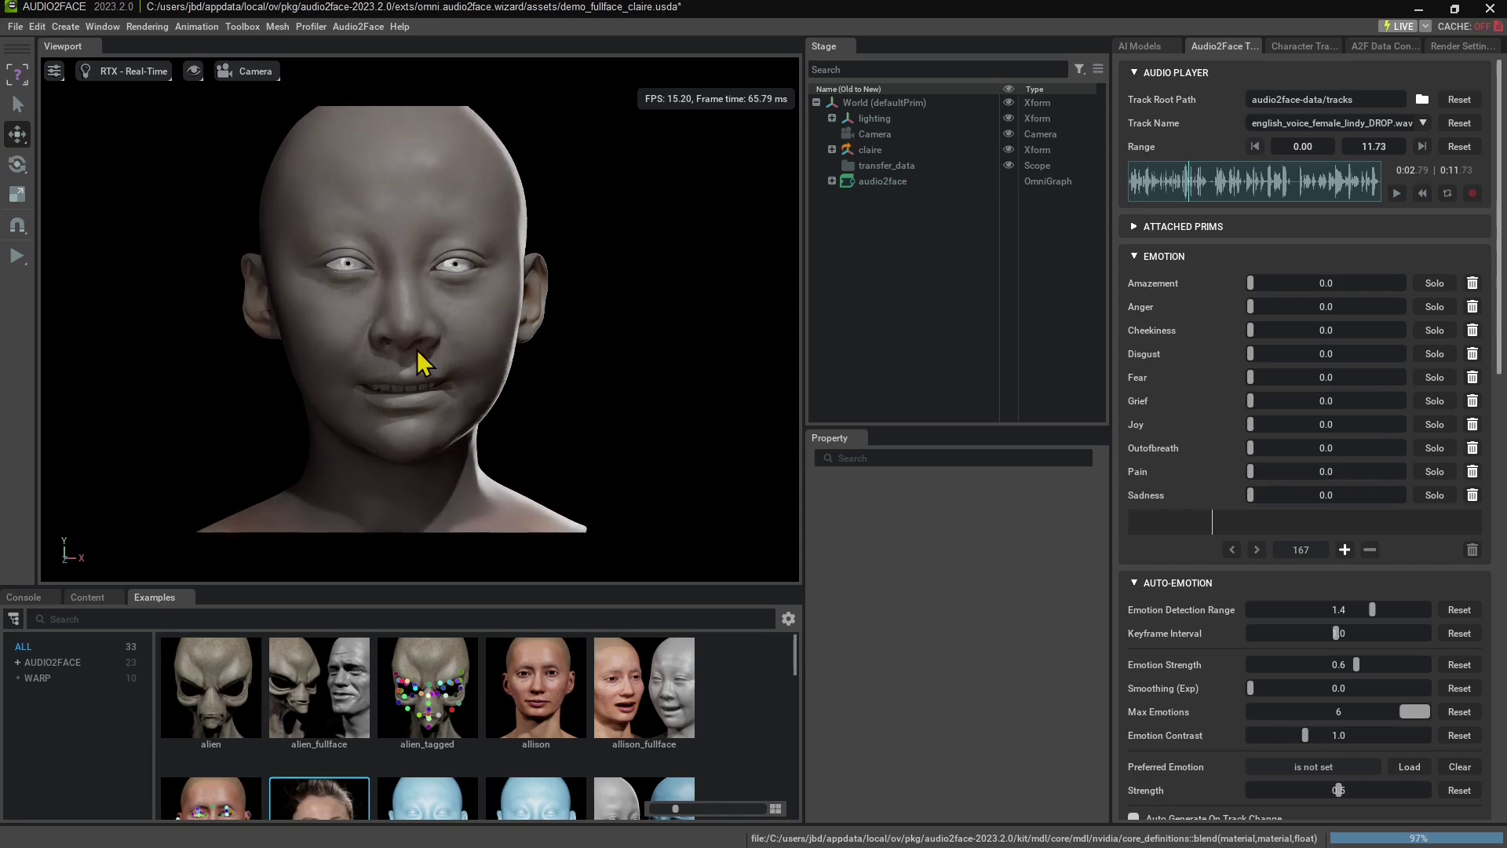
pyautogui.click(417, 351)
pyautogui.moveTo(455, 353); pyautogui.dragTo(486, 356, button='right')
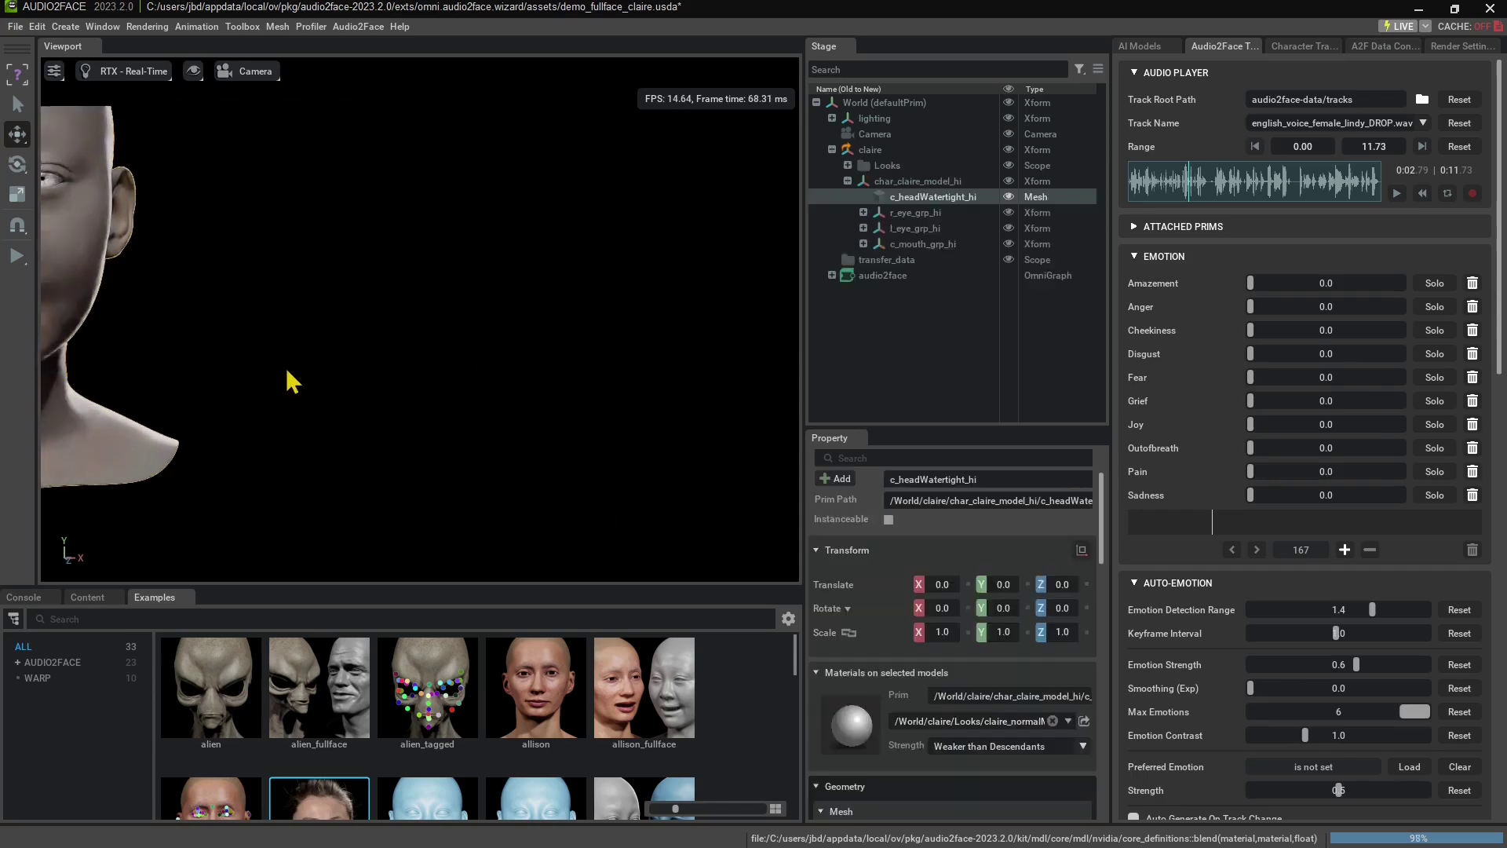
pyautogui.moveTo(292, 382); pyautogui.dragTo(196, 337, button='right')
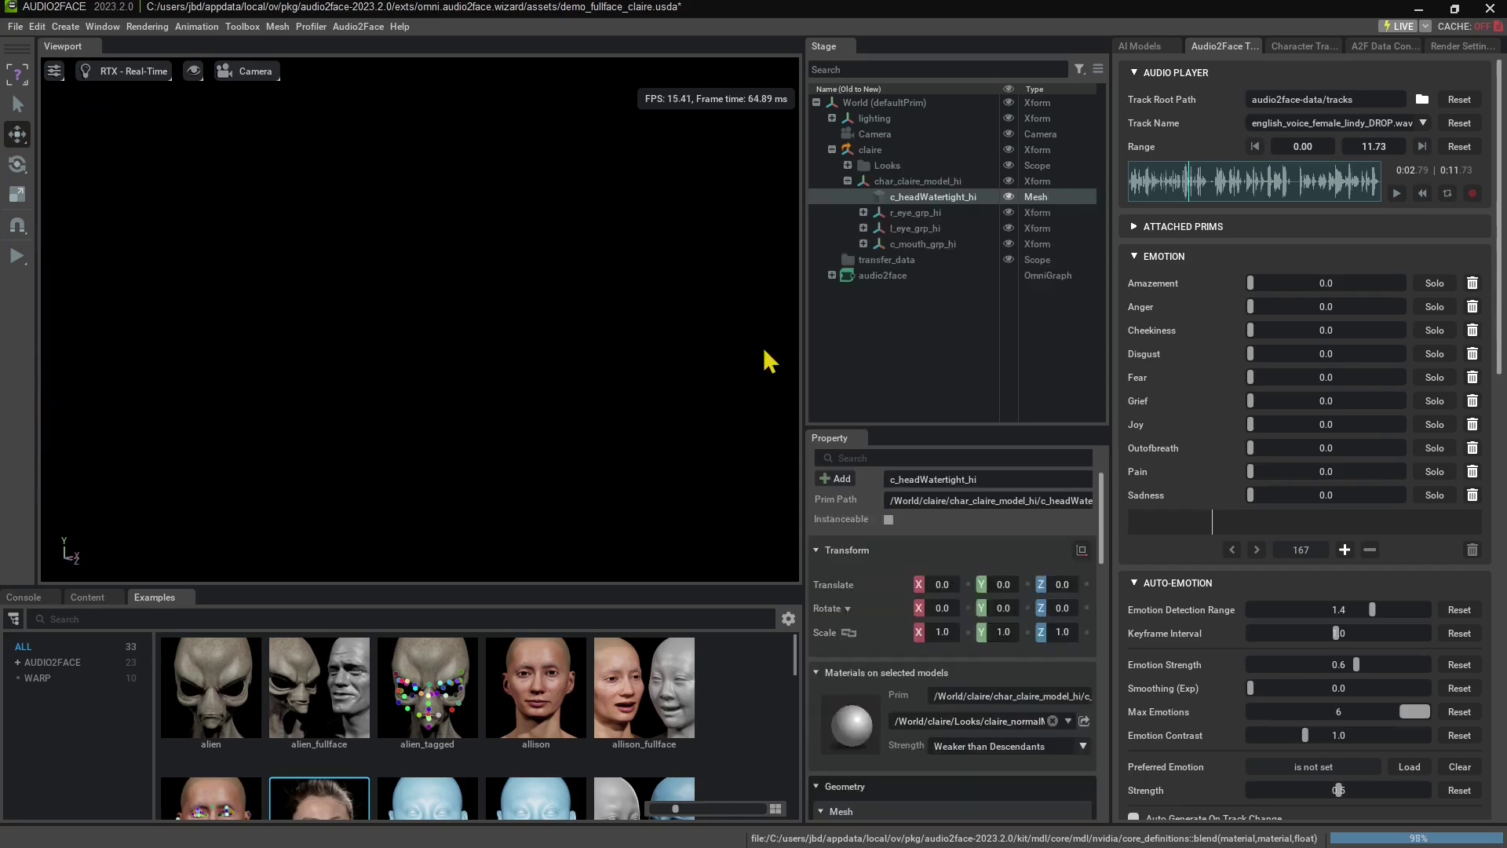
pyautogui.moveTo(159, 97); pyautogui.dragTo(382, 341, button='right')
pyautogui.press('f')
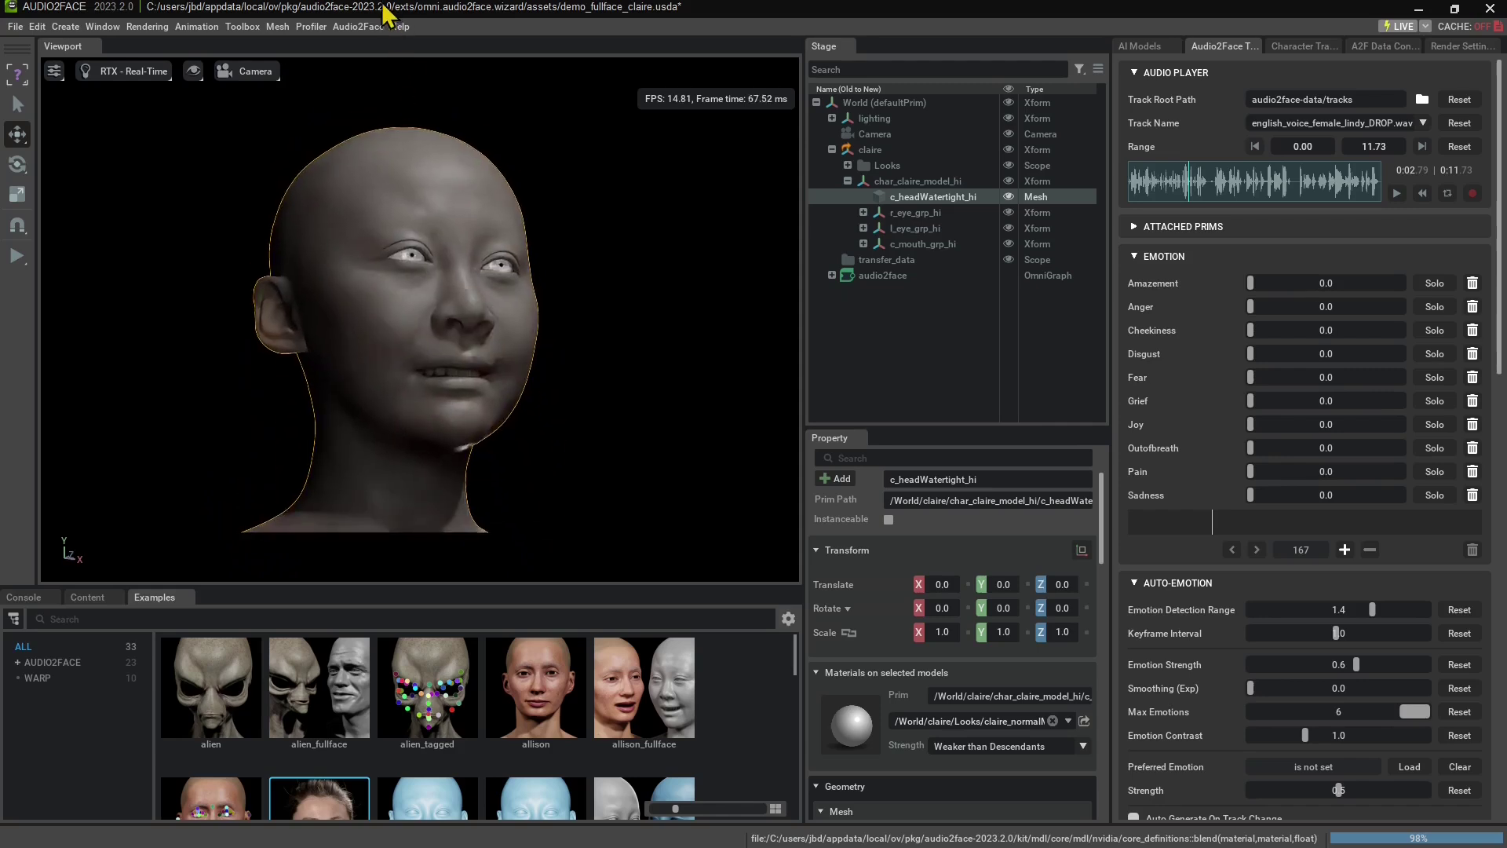
pyautogui.moveTo(397, 398)
pyautogui.mouseDown(button='right')
pyautogui.moveTo(408, 346)
pyautogui.moveTo(400, 391)
pyautogui.mouseUp(button='right')
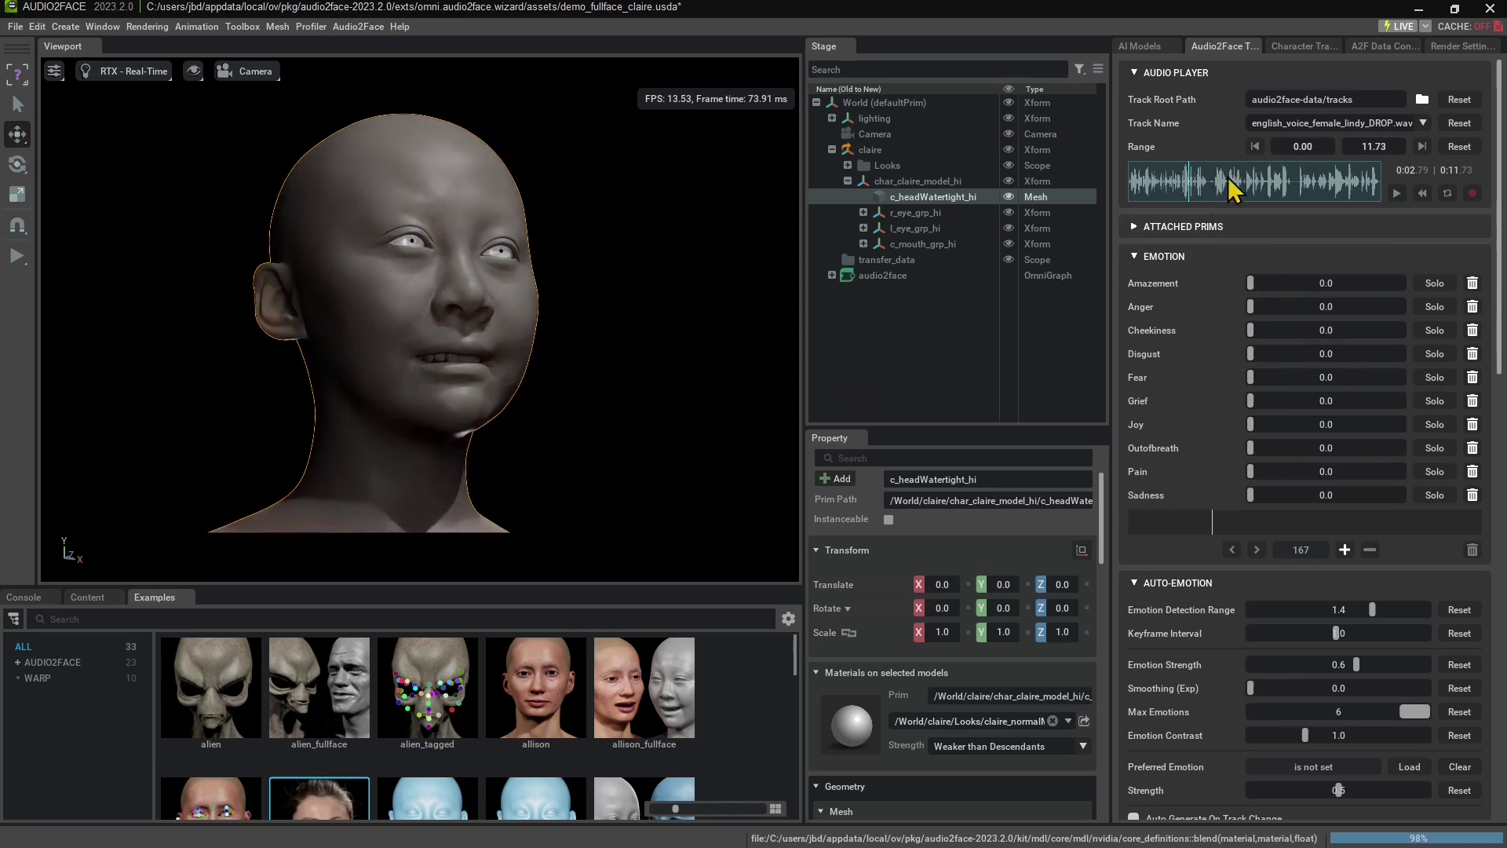
# Raise Amazement, Anger and Cheekiness, then solo Amazement at full strength and stop playback.
pyautogui.click(1399, 193)
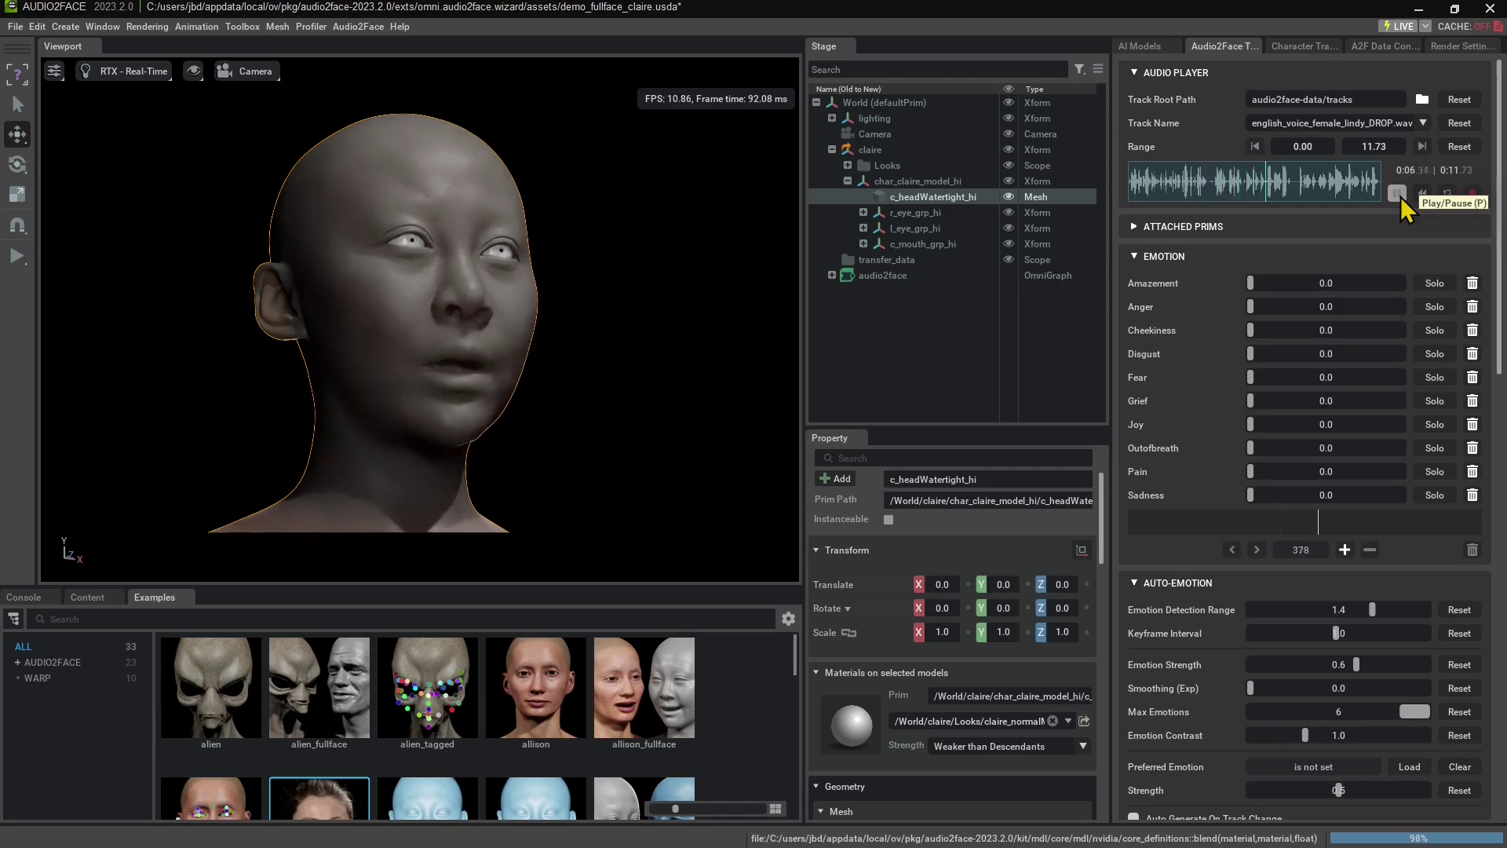
pyautogui.click(1398, 194)
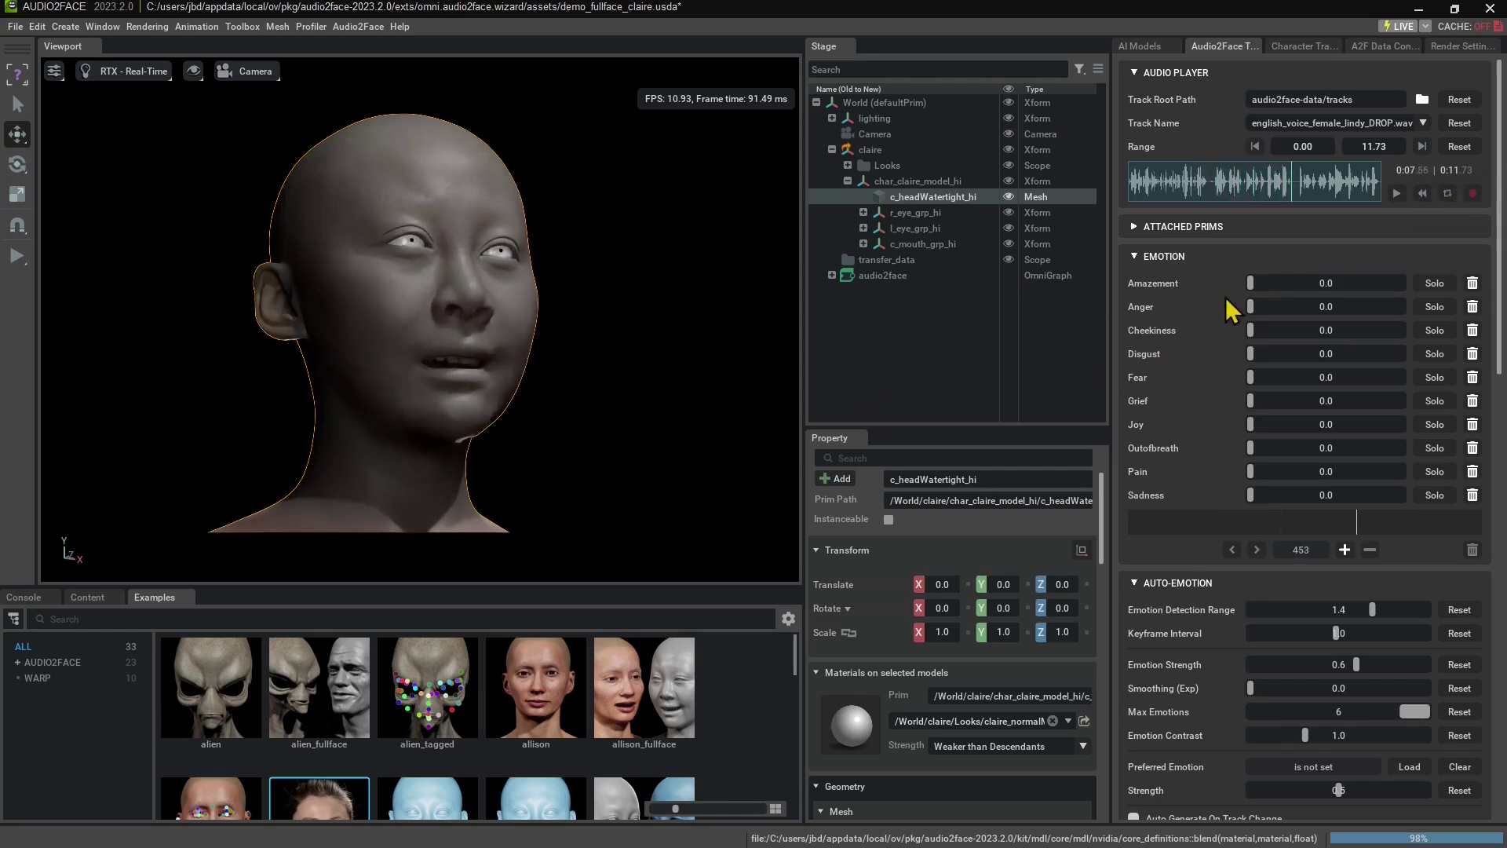
pyautogui.moveTo(1251, 284); pyautogui.dragTo(1370, 293)
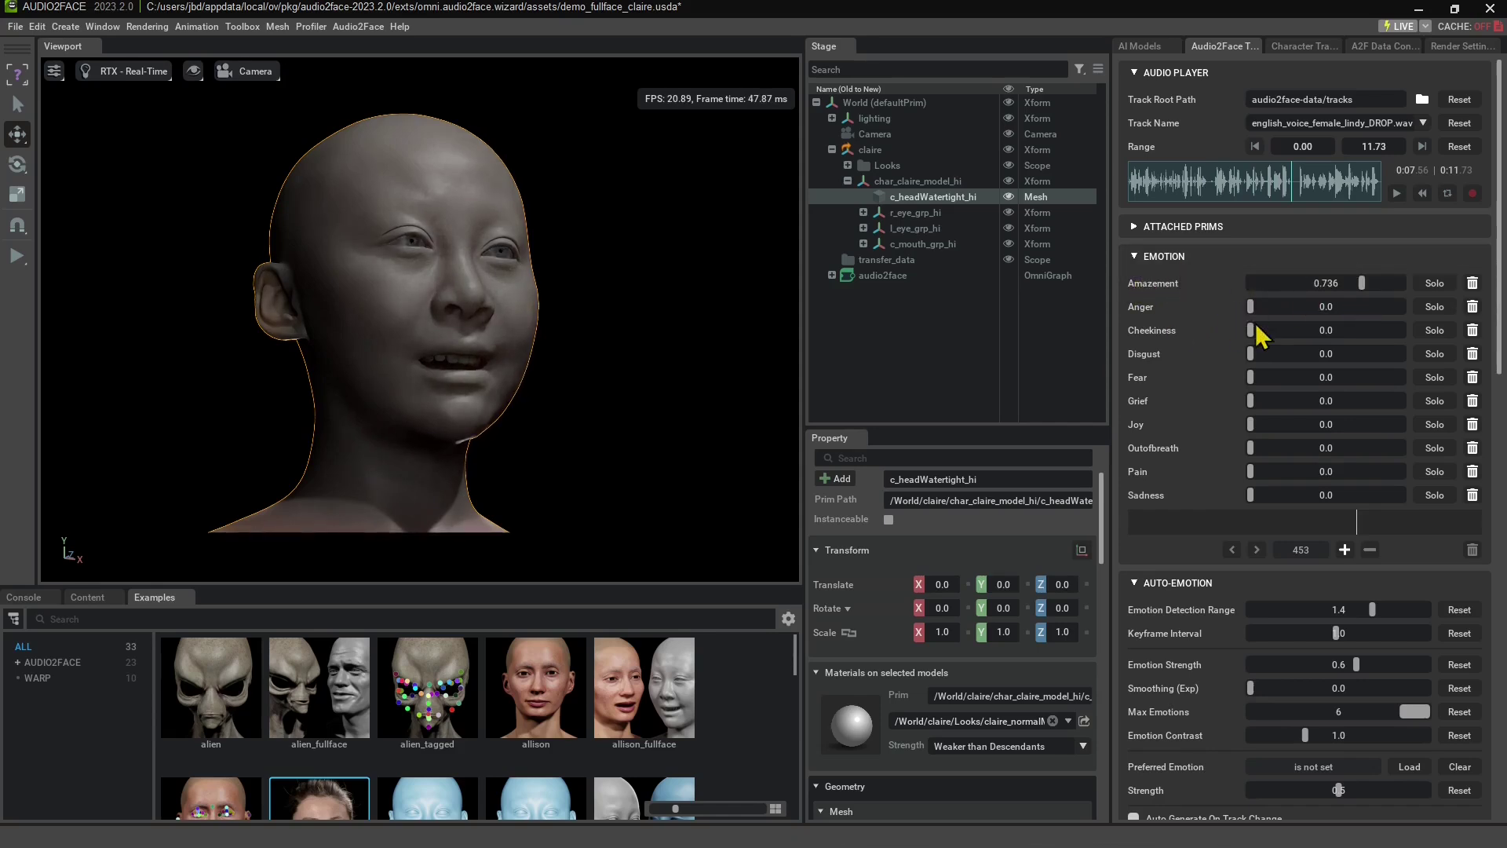
pyautogui.moveTo(1250, 306); pyautogui.dragTo(1310, 425)
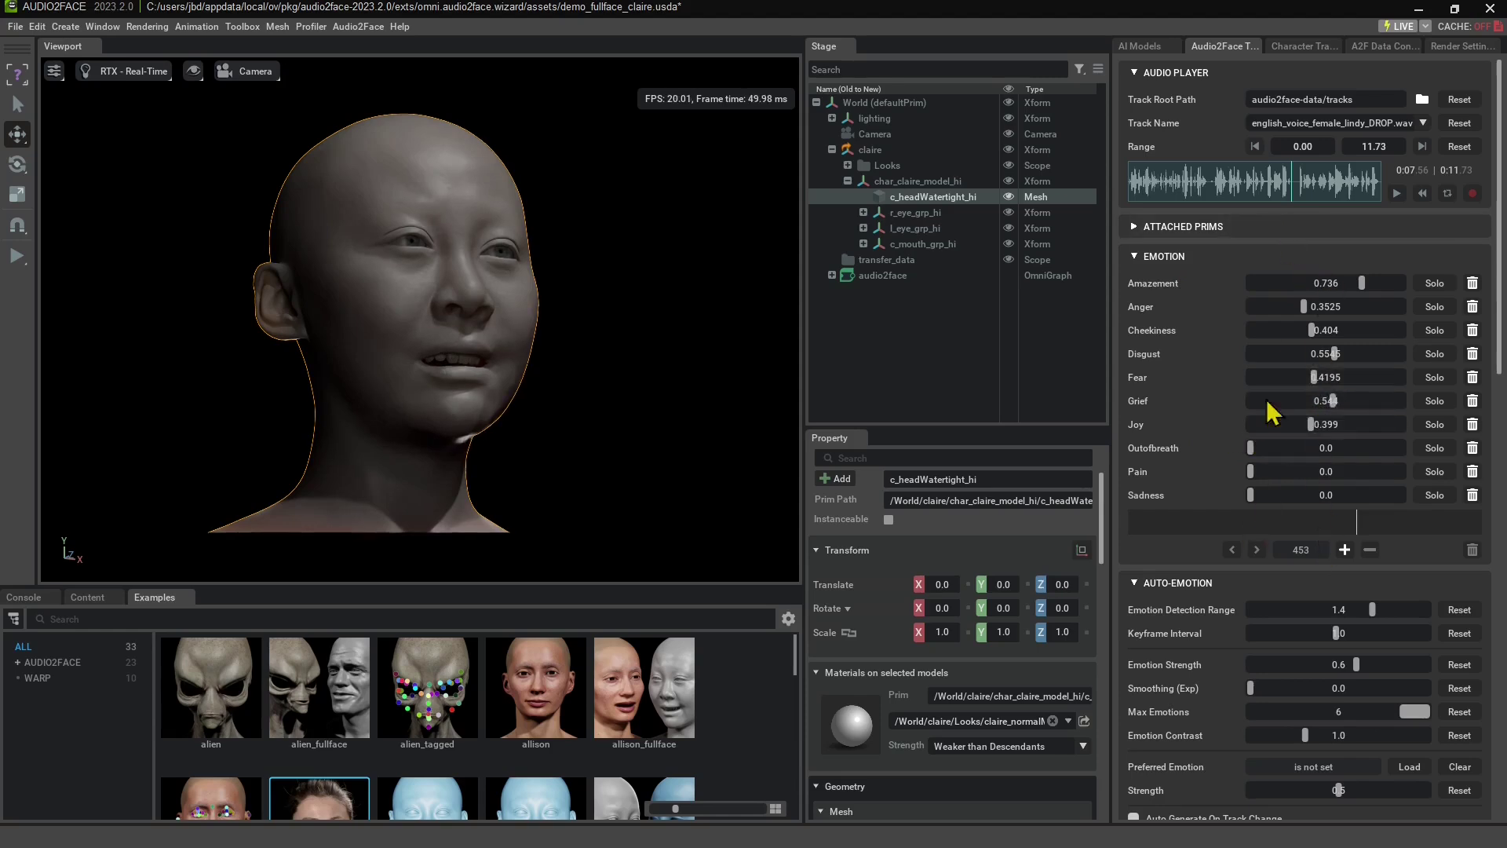
pyautogui.click(1435, 280)
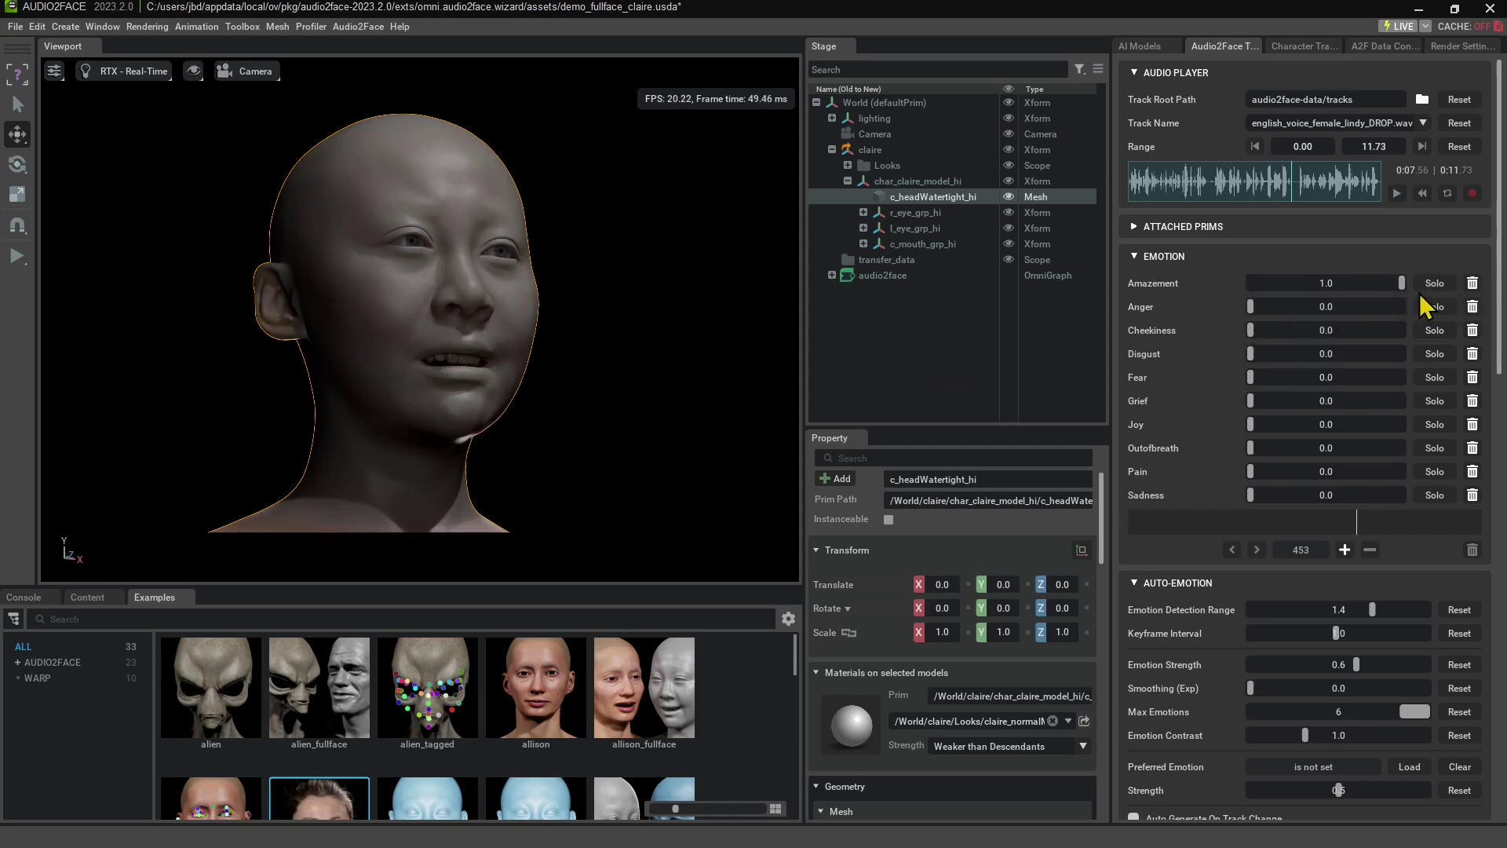
pyautogui.click(1398, 193)
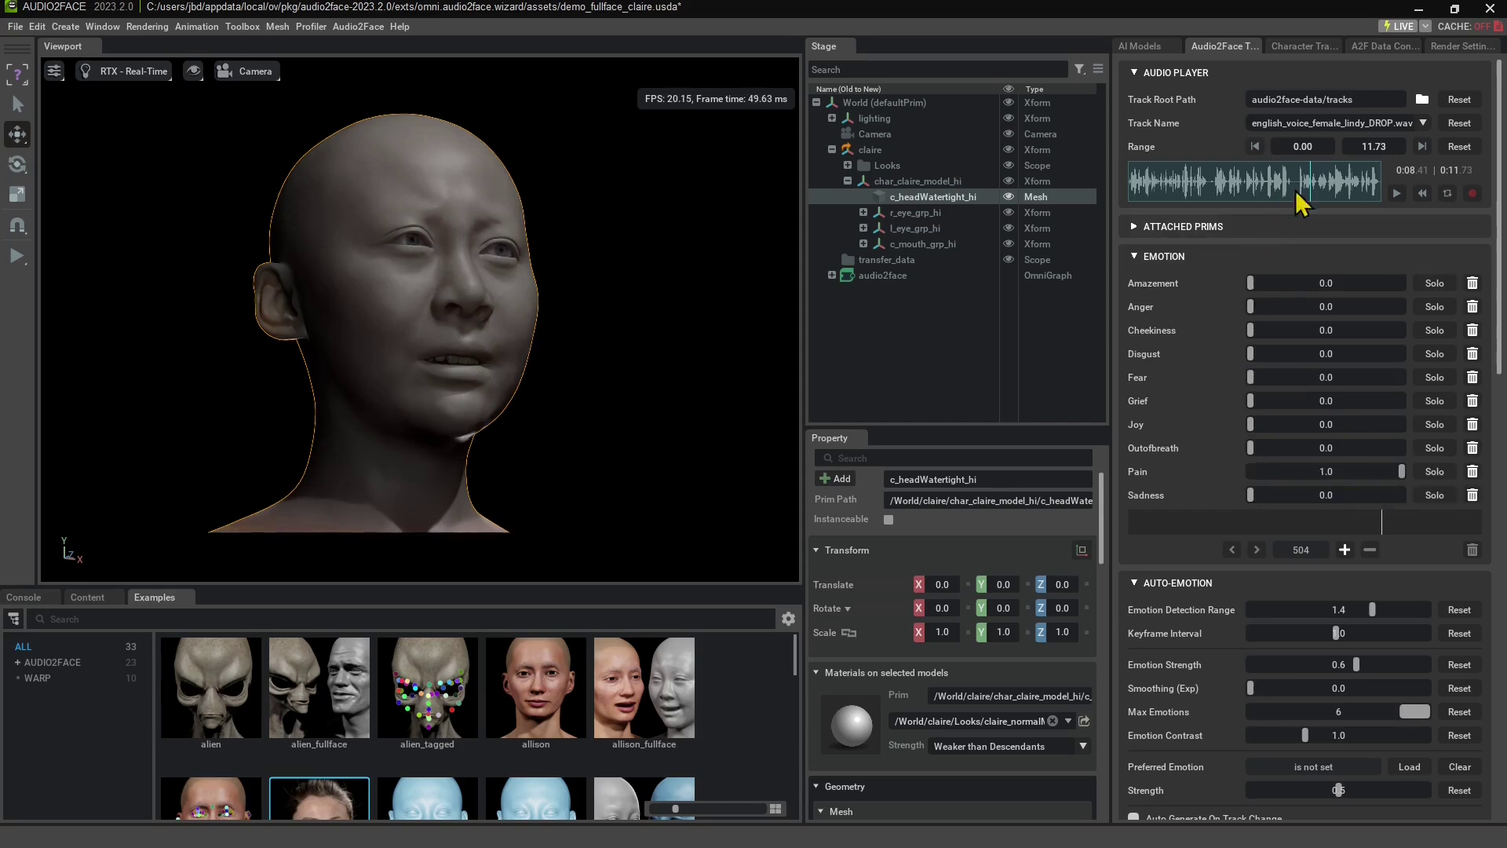
# Solo the Sadness emotion and preview the sad lip-sync.
pyautogui.click(1393, 193)
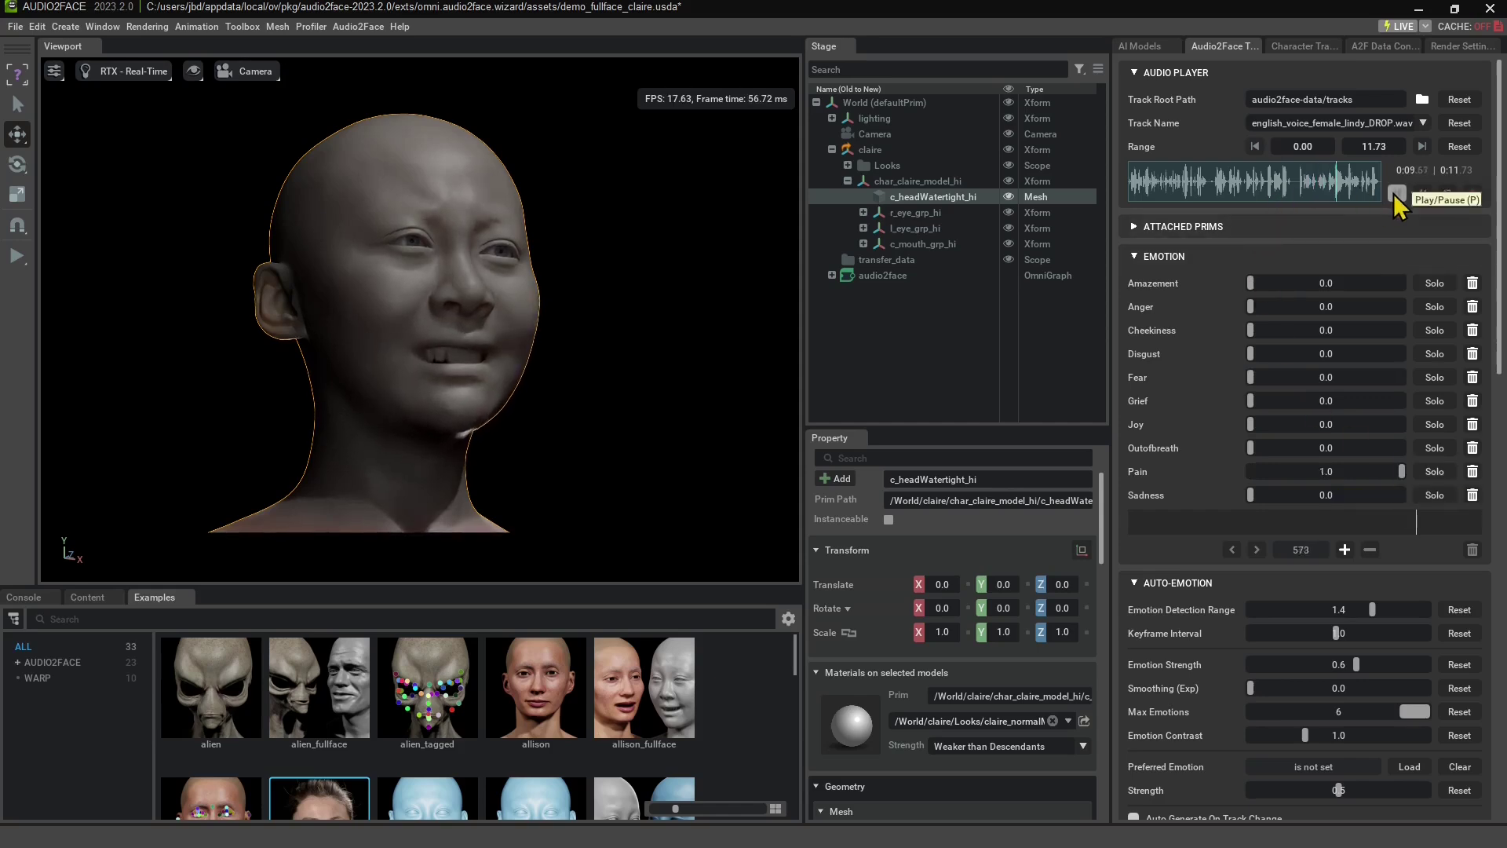
pyautogui.click(1395, 193)
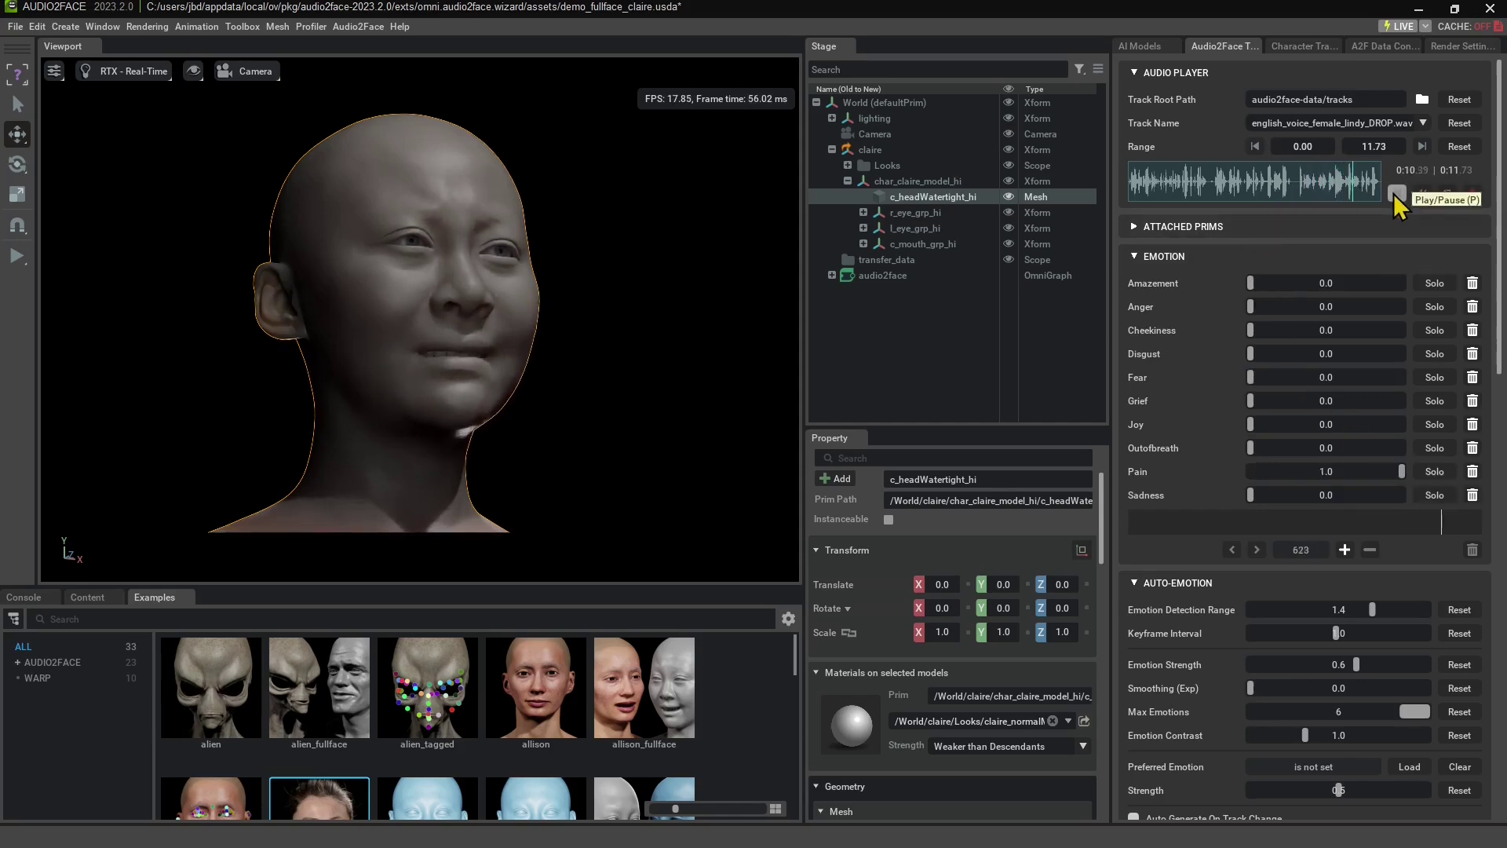
pyautogui.click(1430, 495)
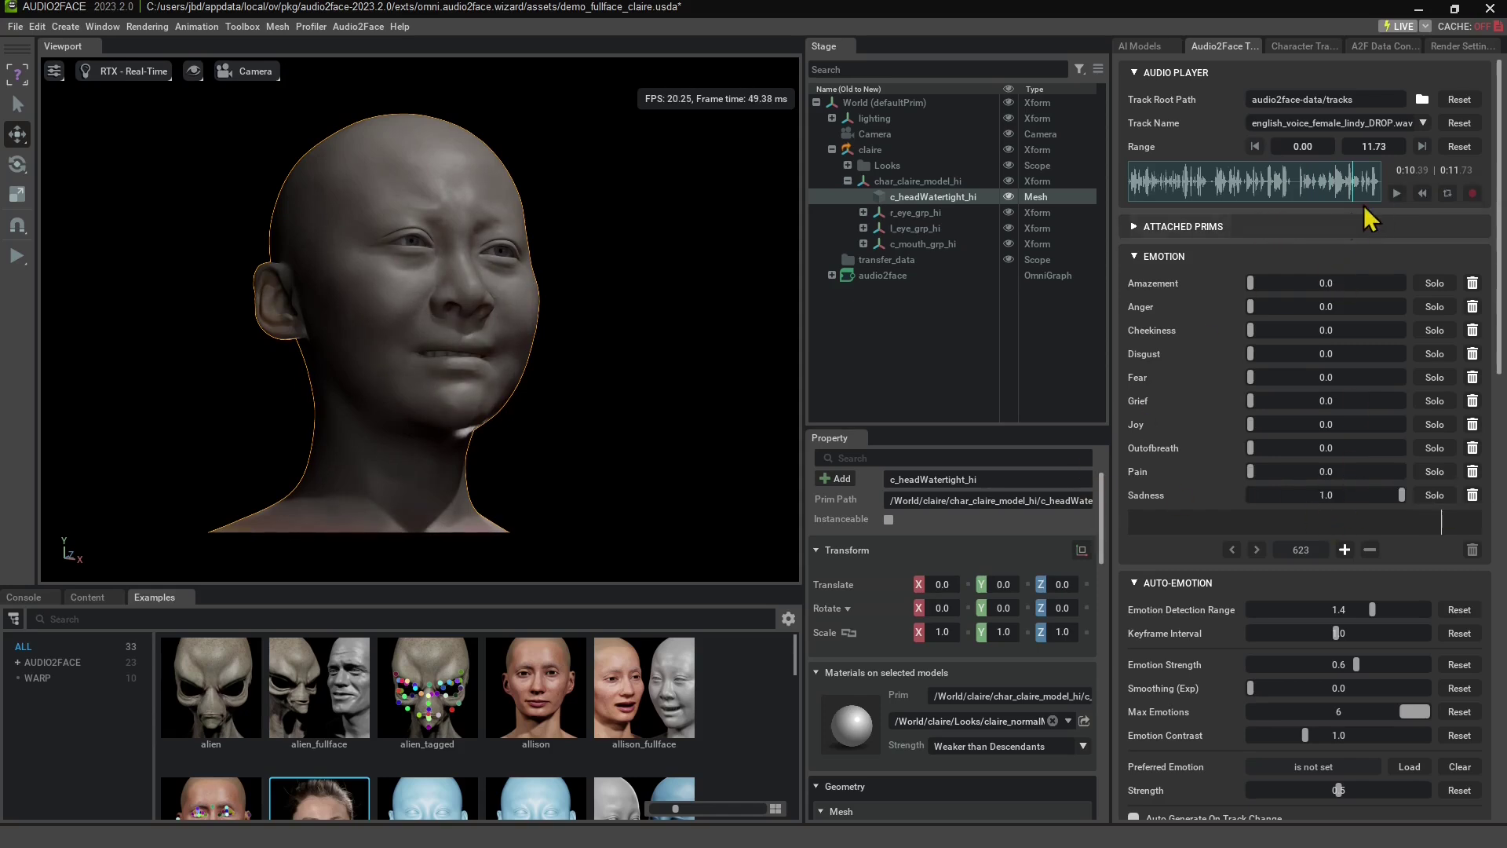
pyautogui.click(1396, 194)
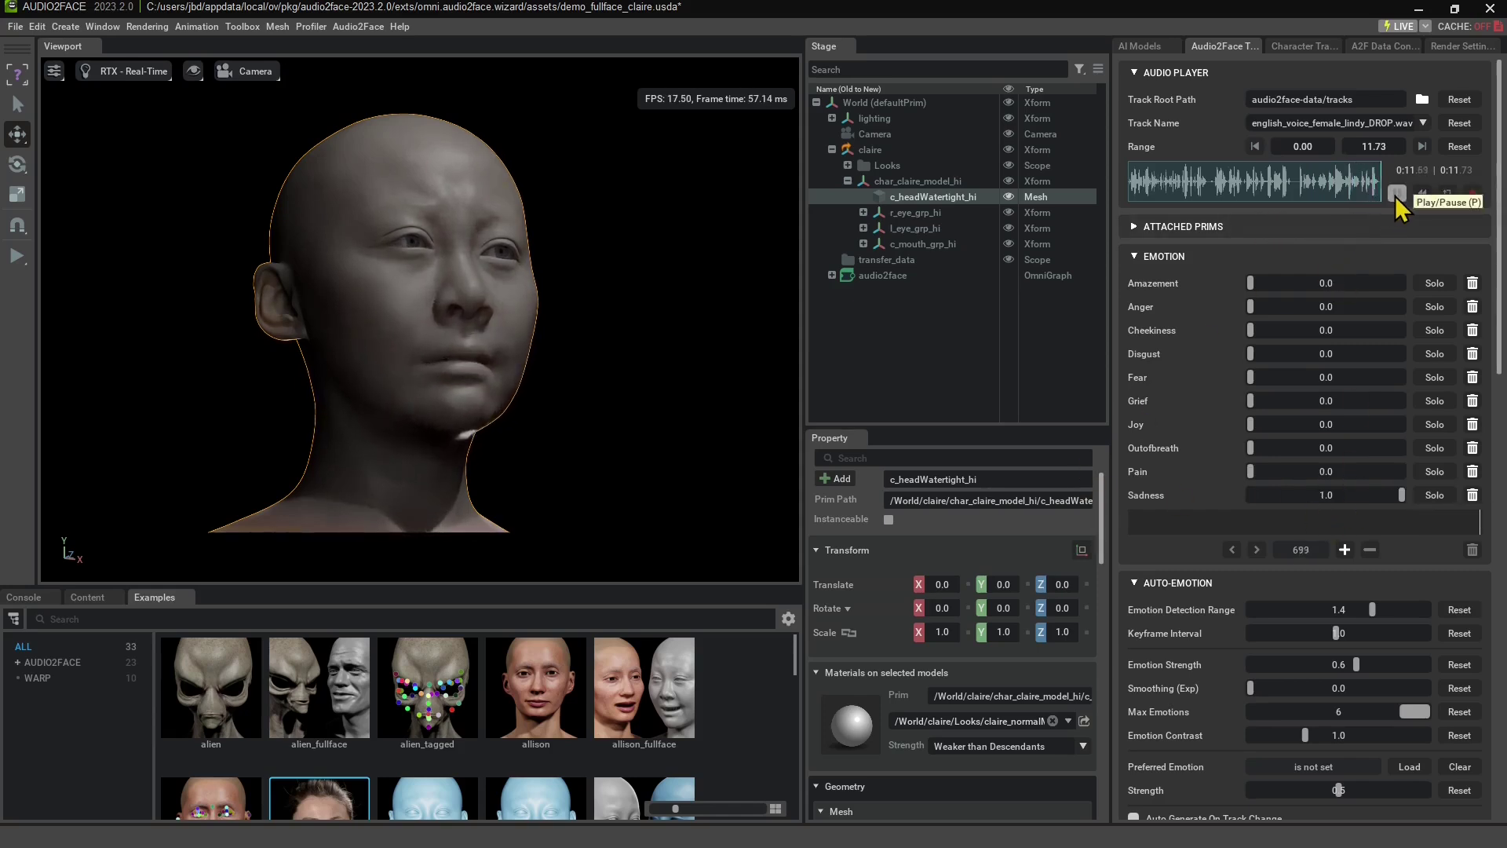
pyautogui.click(1396, 195)
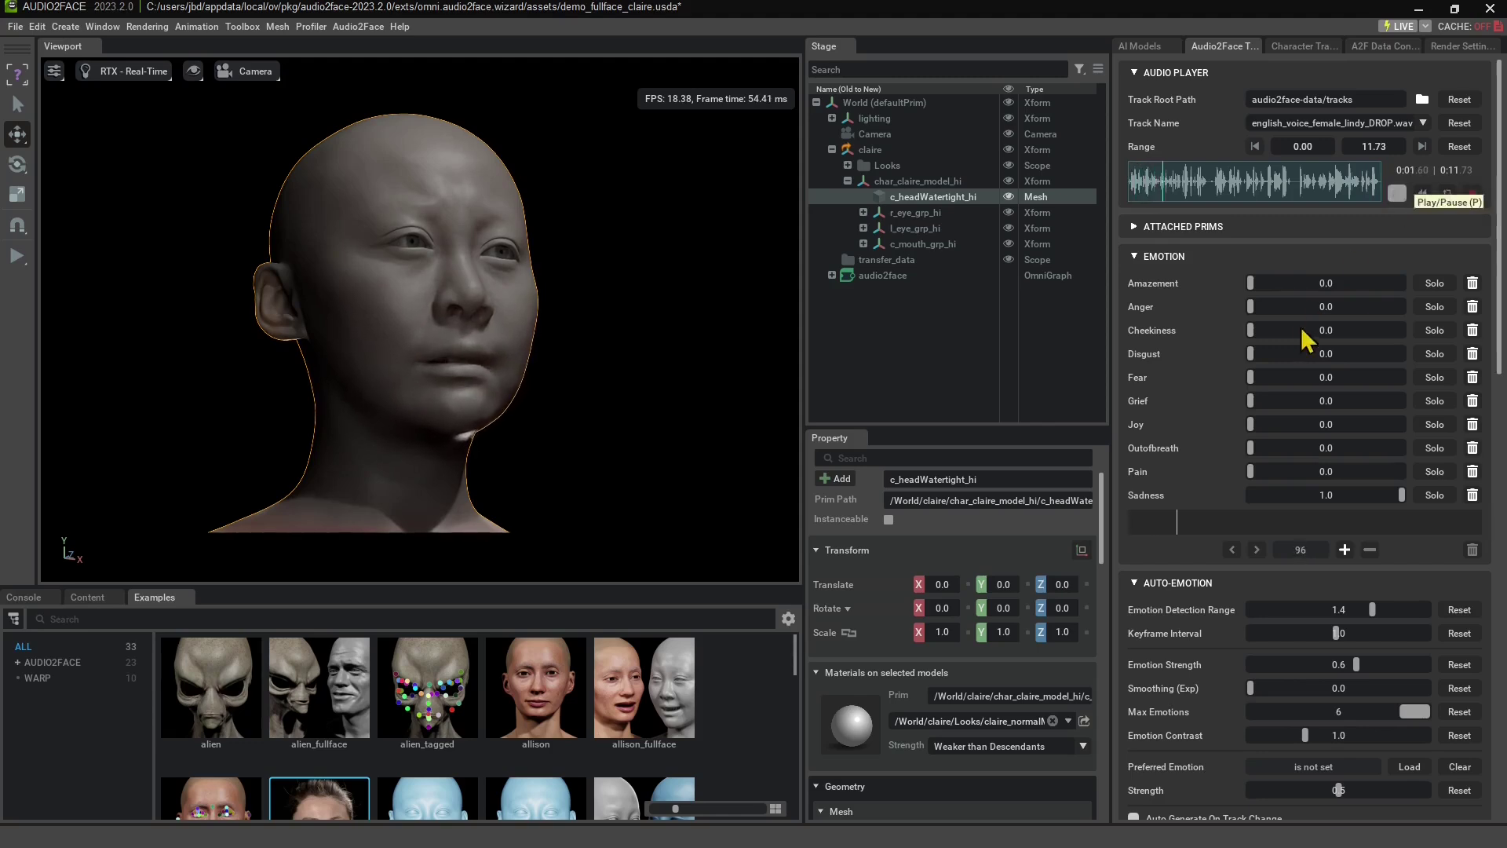
# Solo Joy at 1.0, preview the smiling lip-sync to 0:03.85, and list the WAV tracks.
pyautogui.click(1447, 427)
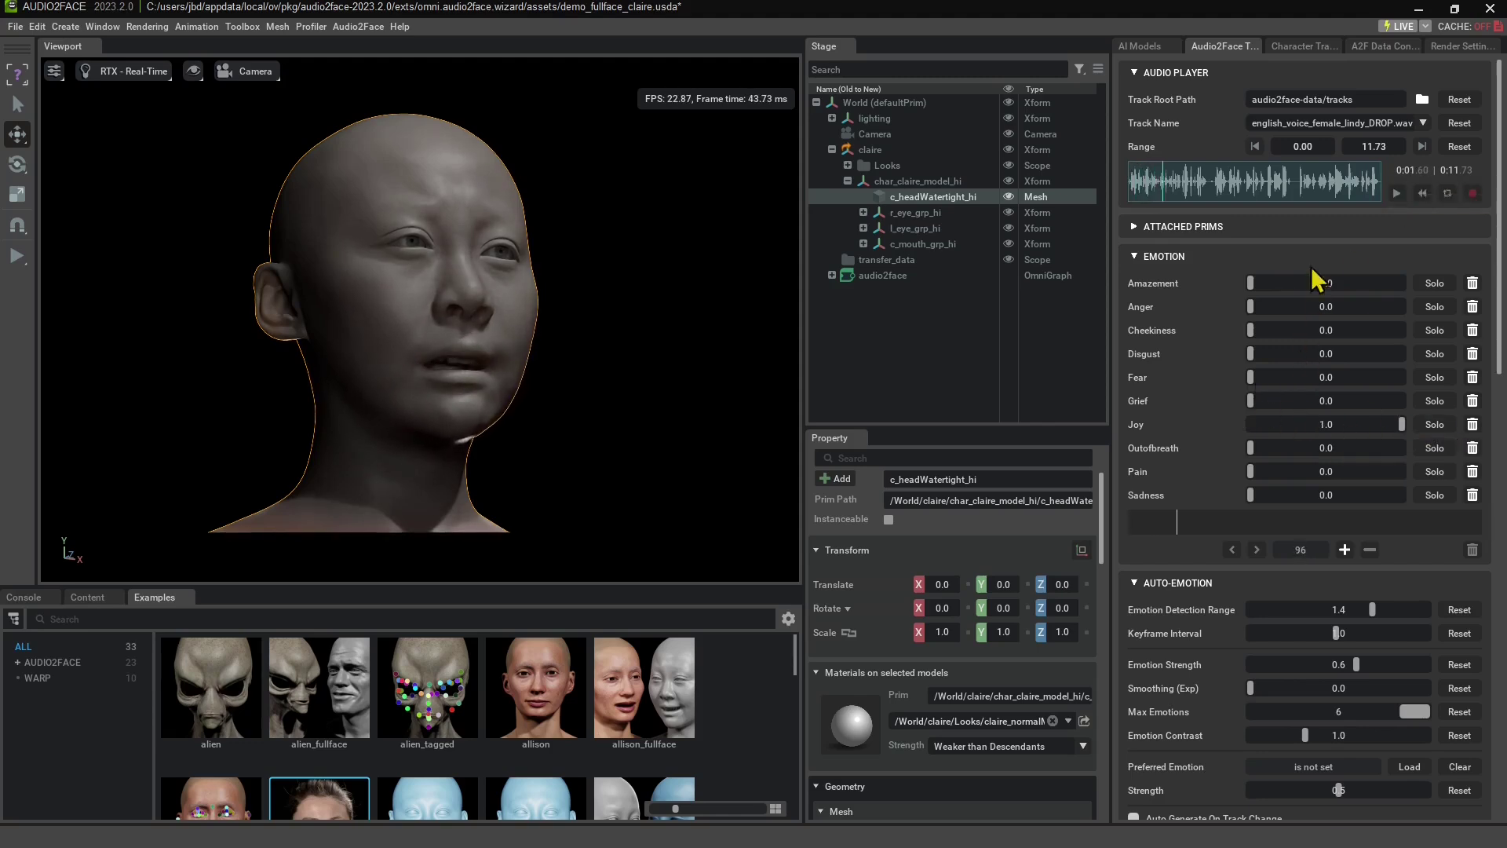
pyautogui.click(1404, 195)
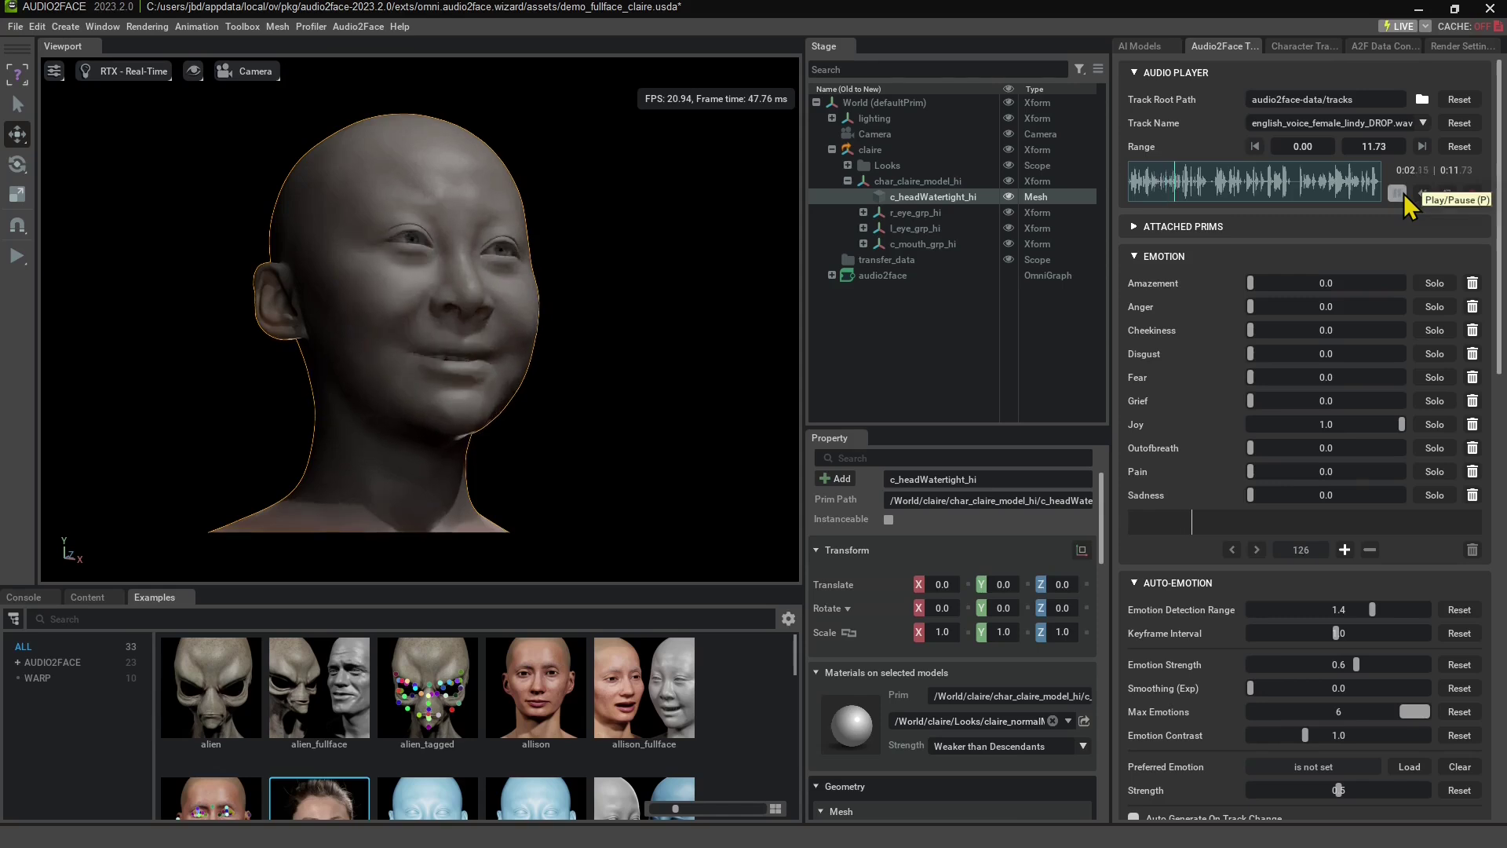
pyautogui.click(1404, 193)
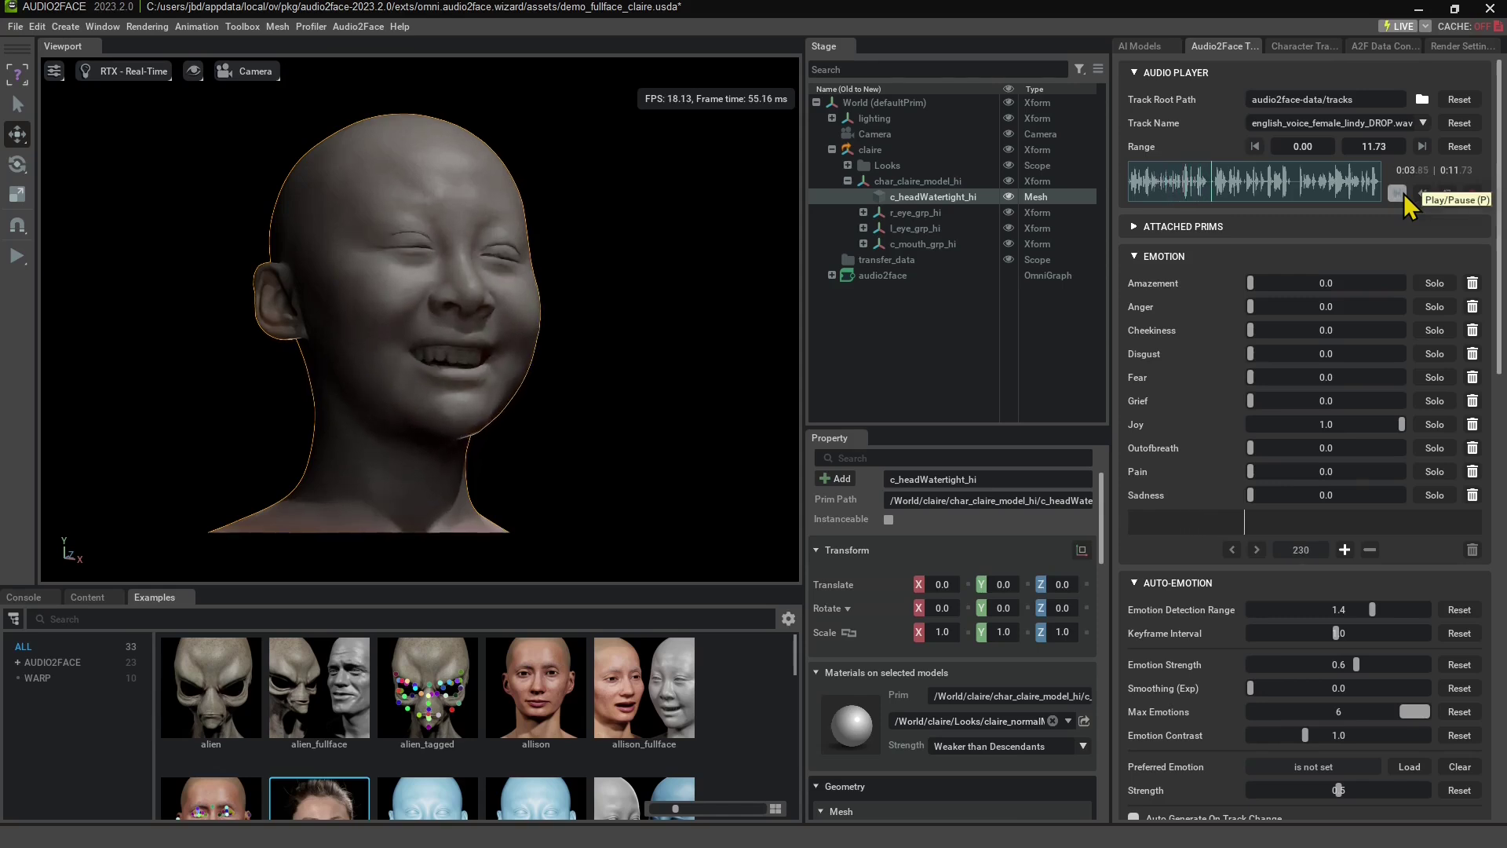
pyautogui.click(1421, 126)
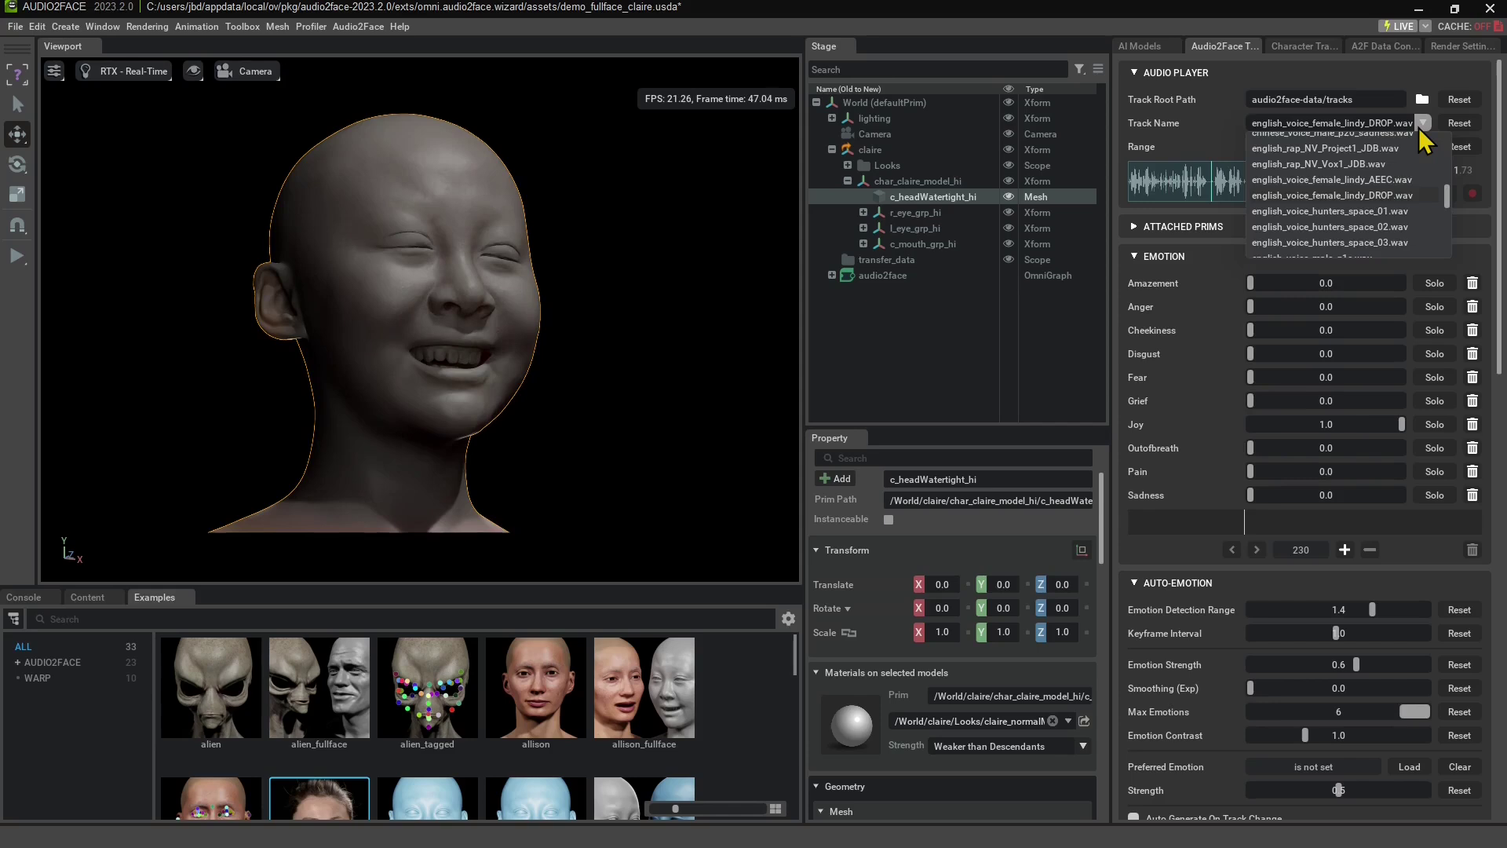
# Load and play english_voice_female_lindy_AEEC.wav (0.00–2.95), then expand the ATTACHED PRIMS section.
pyautogui.click(1334, 180)
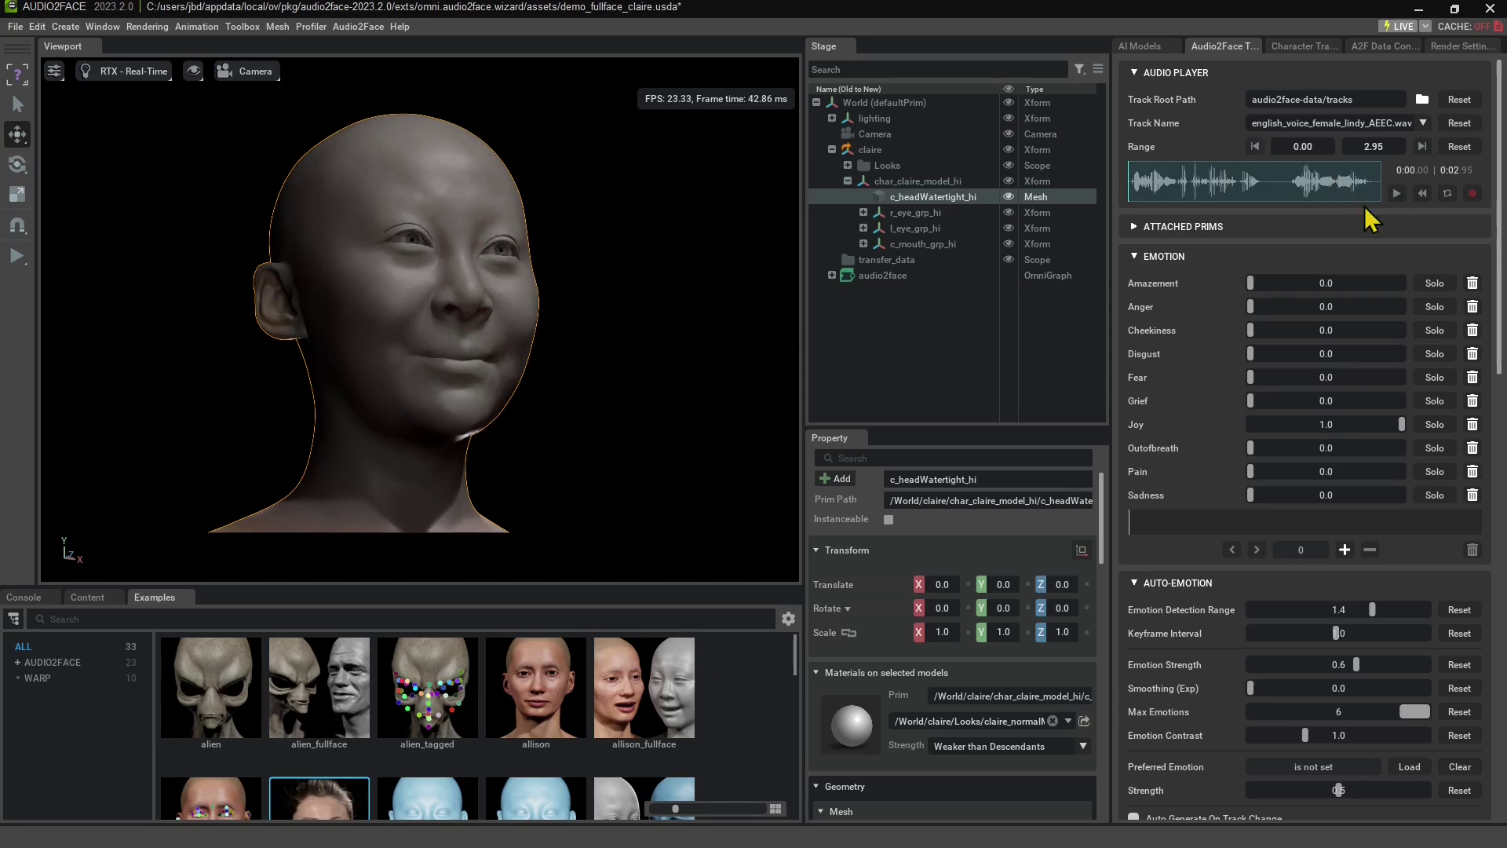
pyautogui.click(1392, 194)
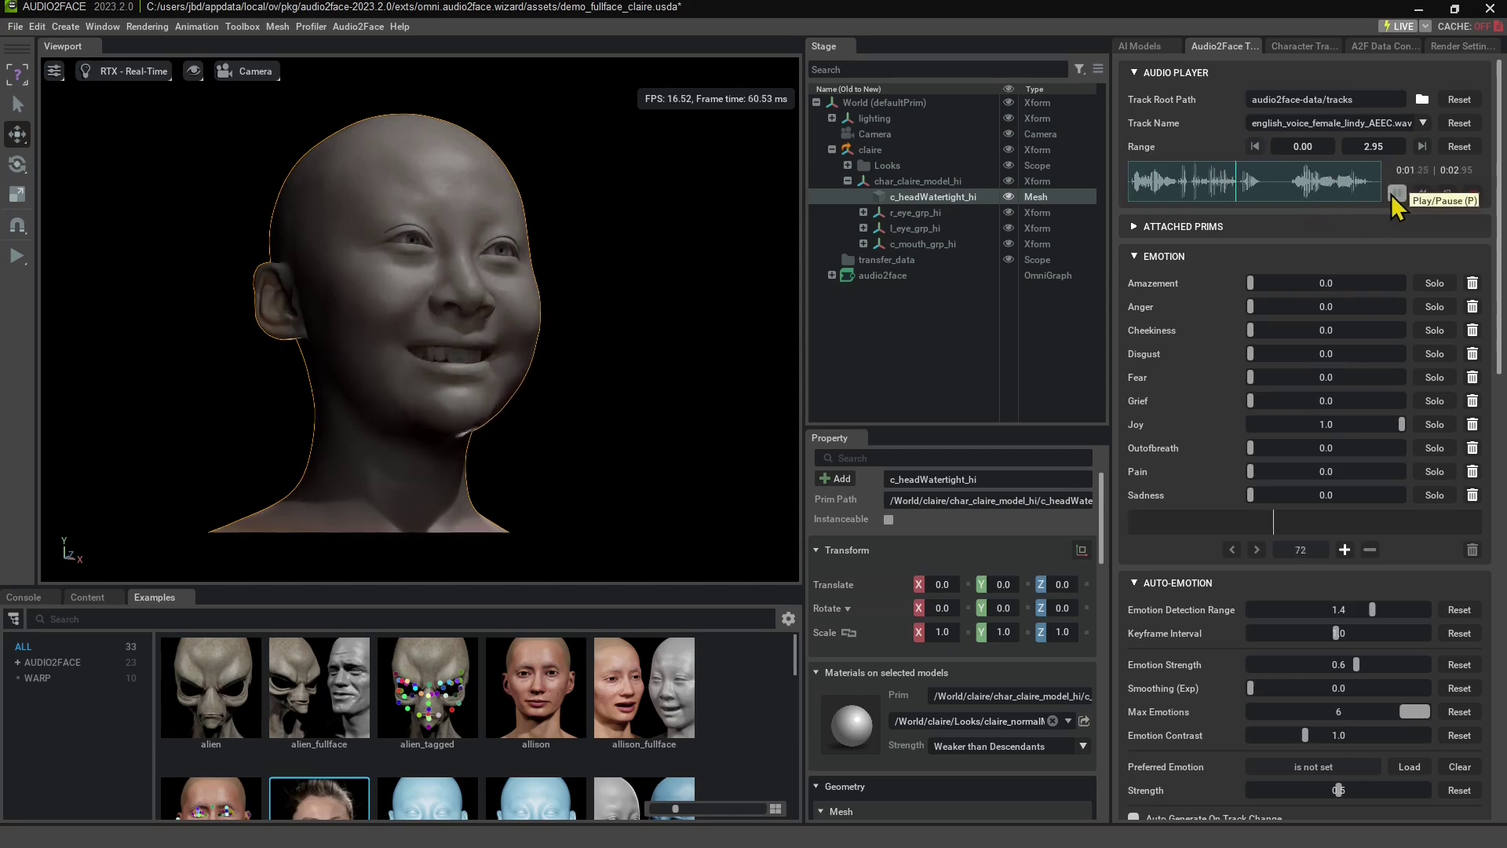
pyautogui.click(1178, 227)
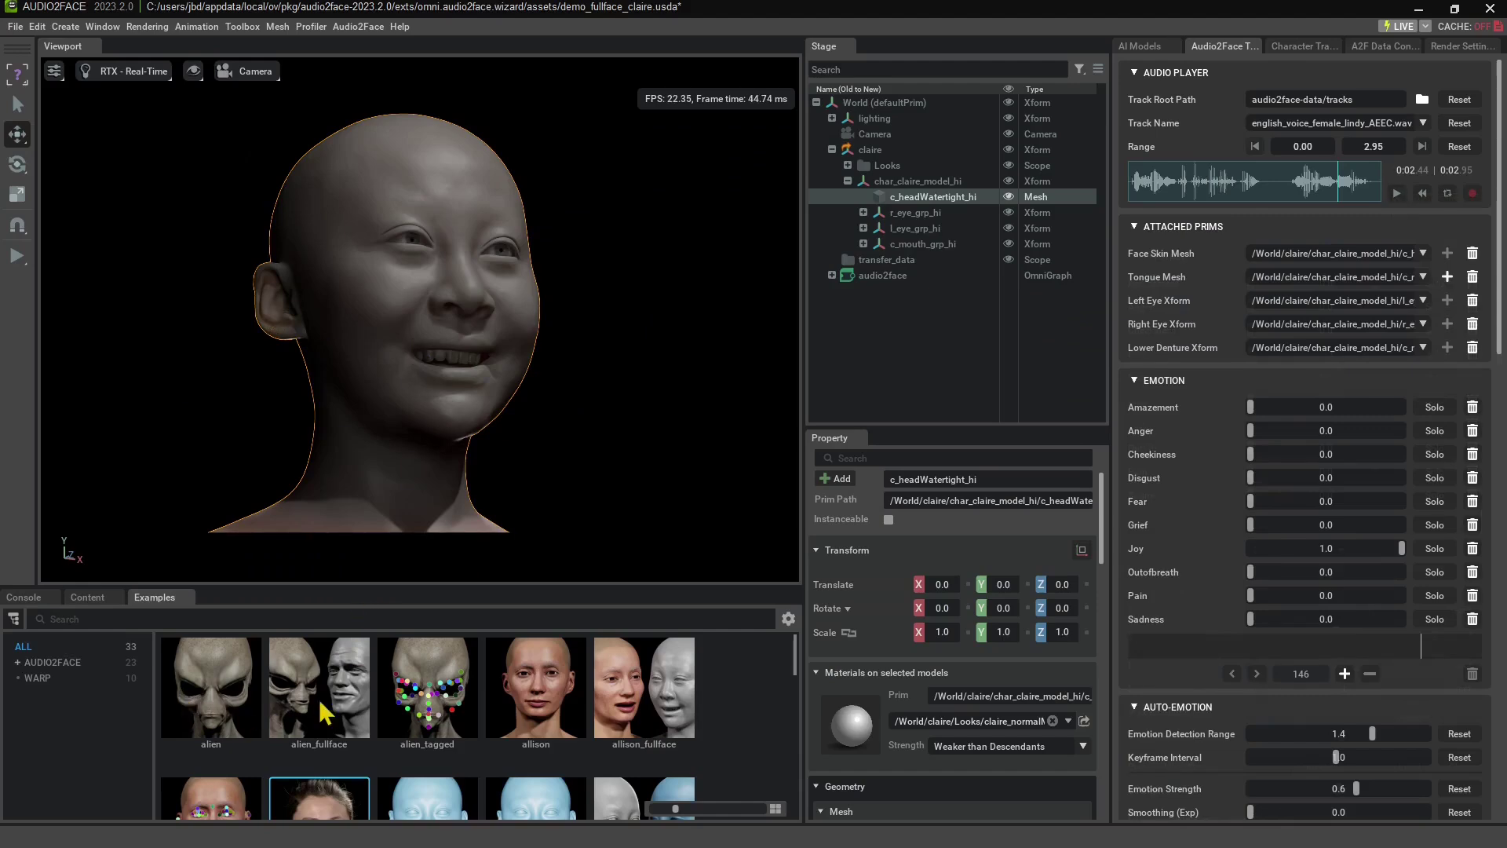
pyautogui.scroll(-3, 318, 707)
pyautogui.scroll(3, 328, 713)
# Inspect the mesh choices for Face Skin, Tongue, left eye and right eye without changing them.
pyautogui.click(1275, 259)
pyautogui.click(1272, 283)
pyautogui.click(1170, 277)
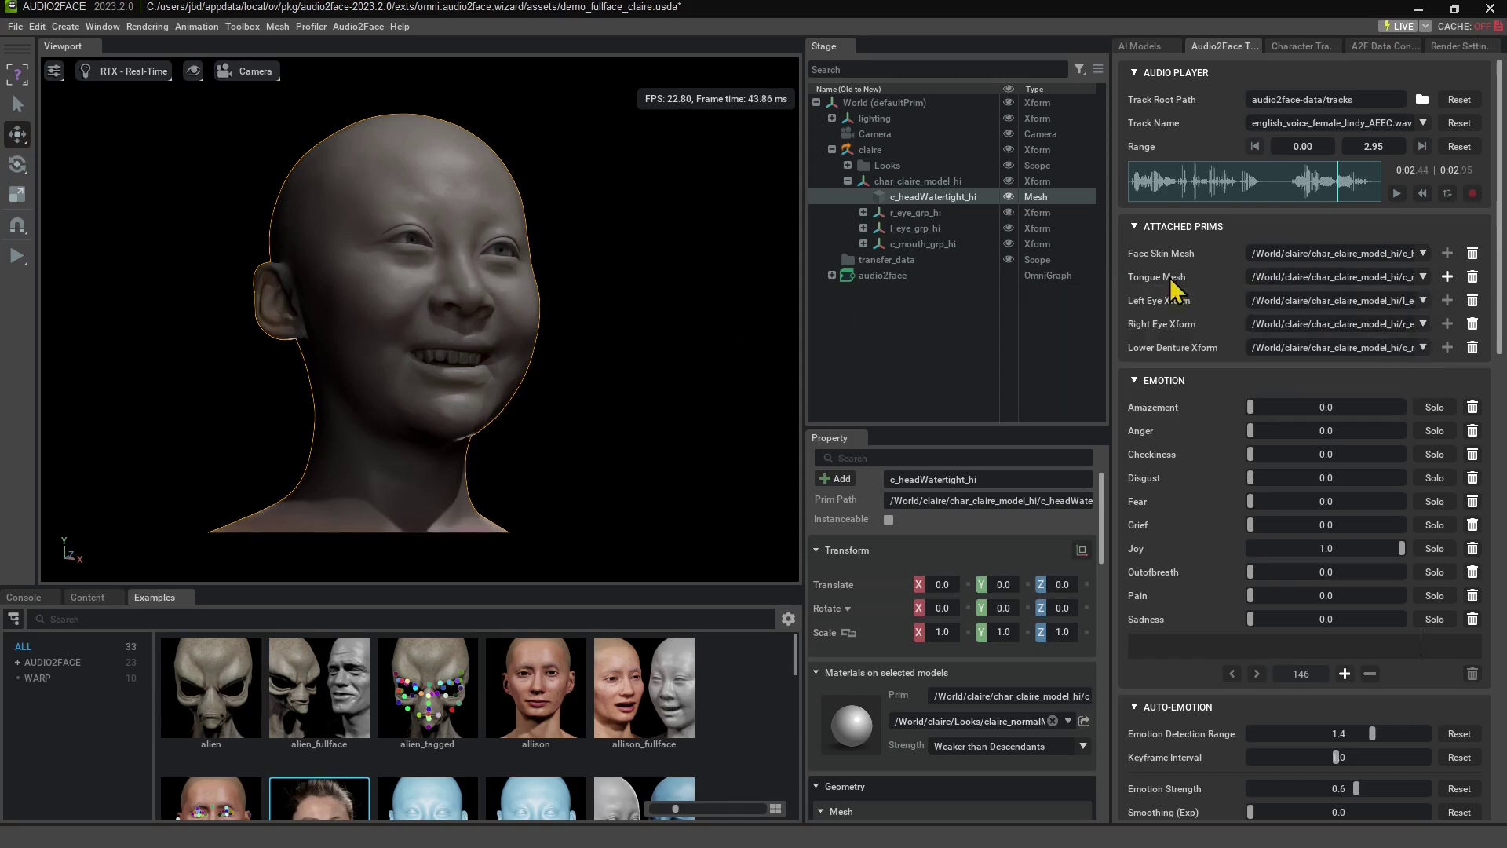
pyautogui.click(1263, 303)
pyautogui.click(1261, 300)
pyautogui.click(1266, 330)
pyautogui.click(1263, 328)
# Switch the viewport to Wireframe rendered with Pixar Storm.
pyautogui.click(125, 71)
pyautogui.click(115, 258)
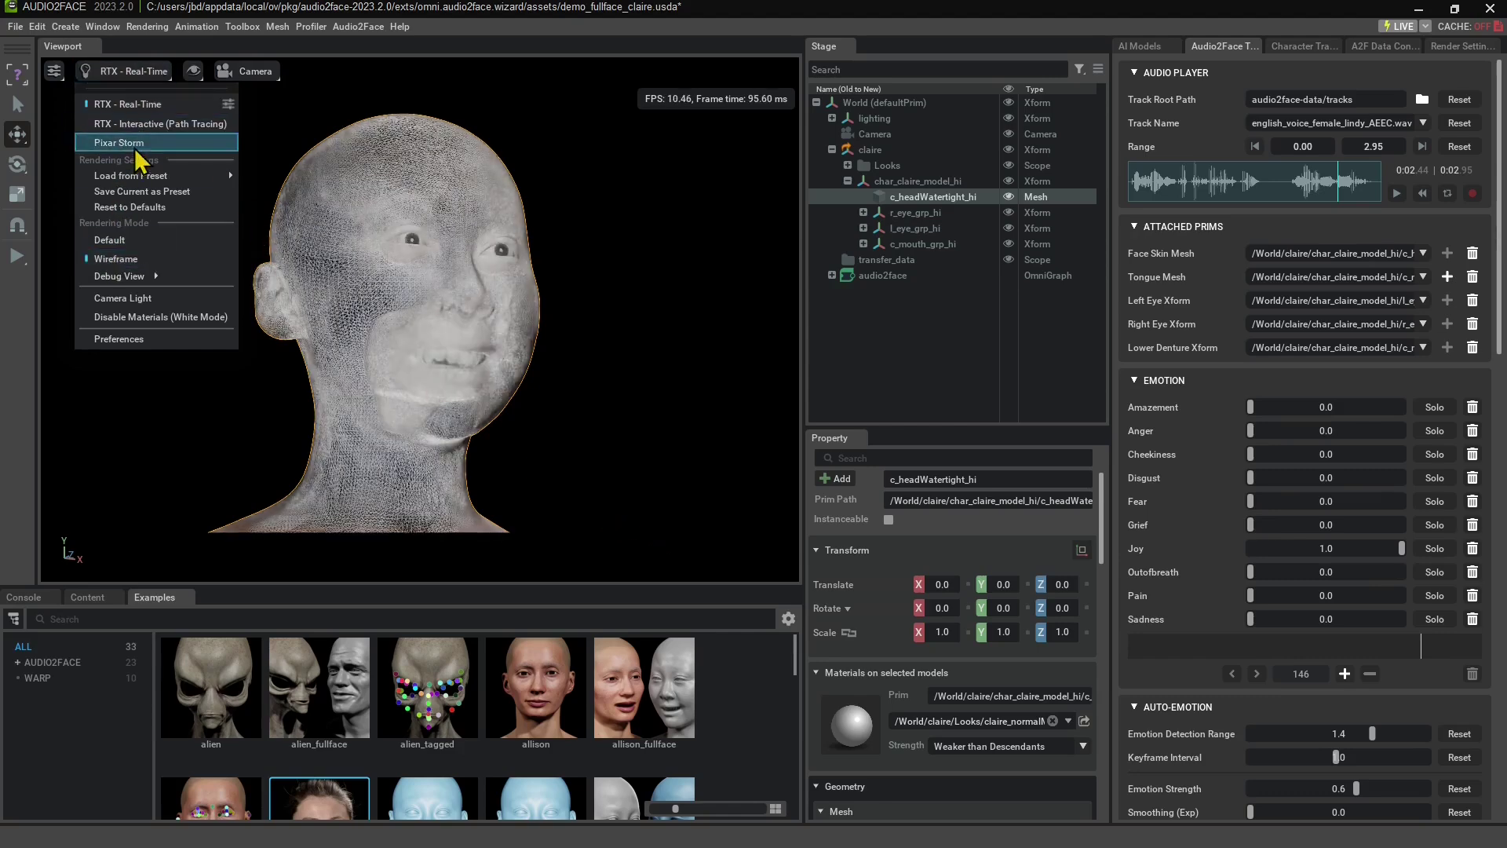
pyautogui.click(135, 144)
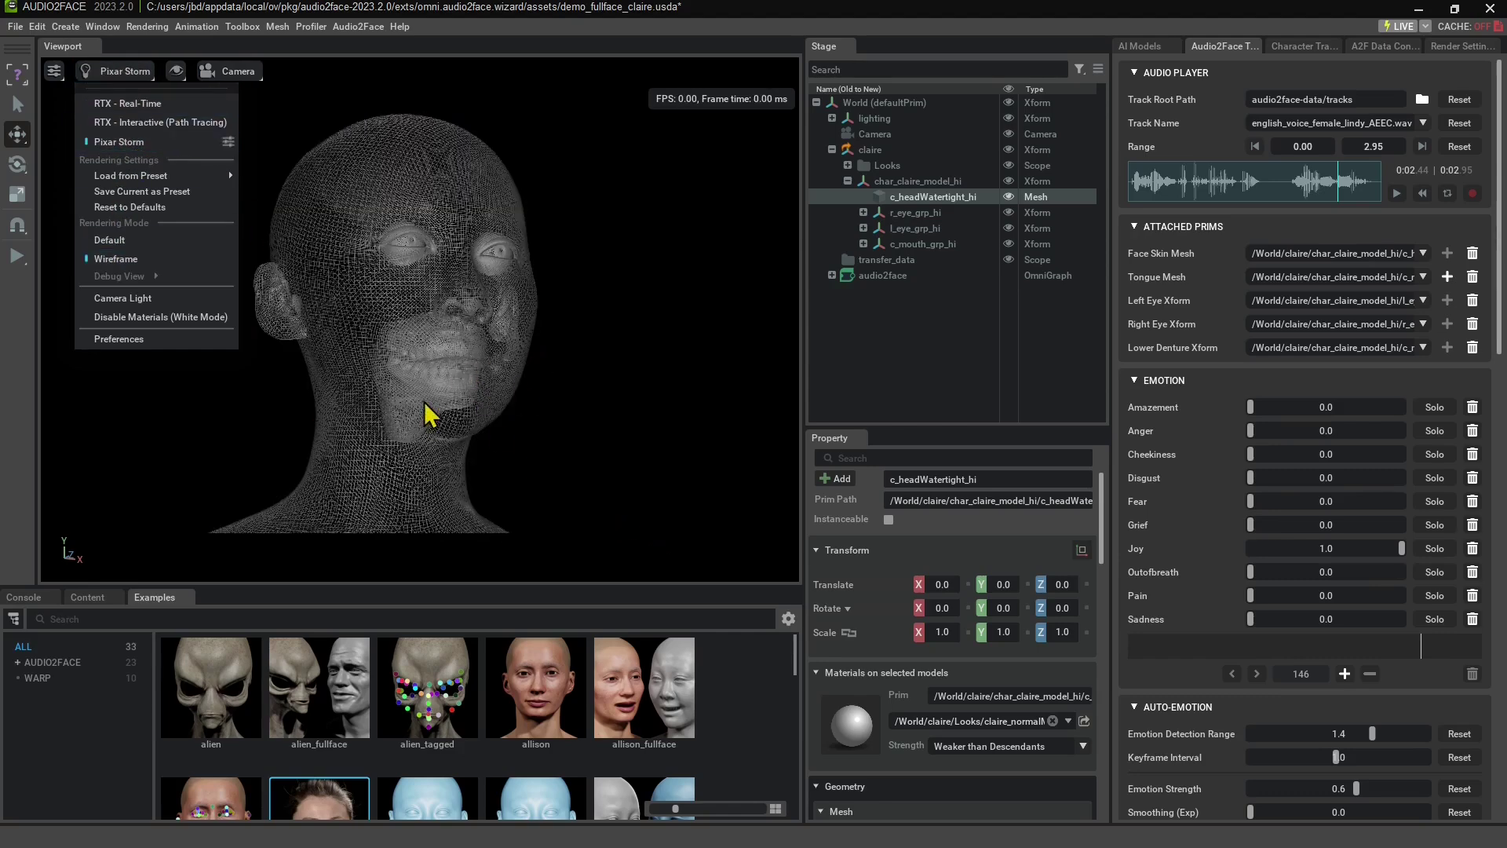
pyautogui.click(417, 240)
# Select the inner eye, denture and tongue meshes in the viewport, then clear the selection.
pyautogui.click(417, 239)
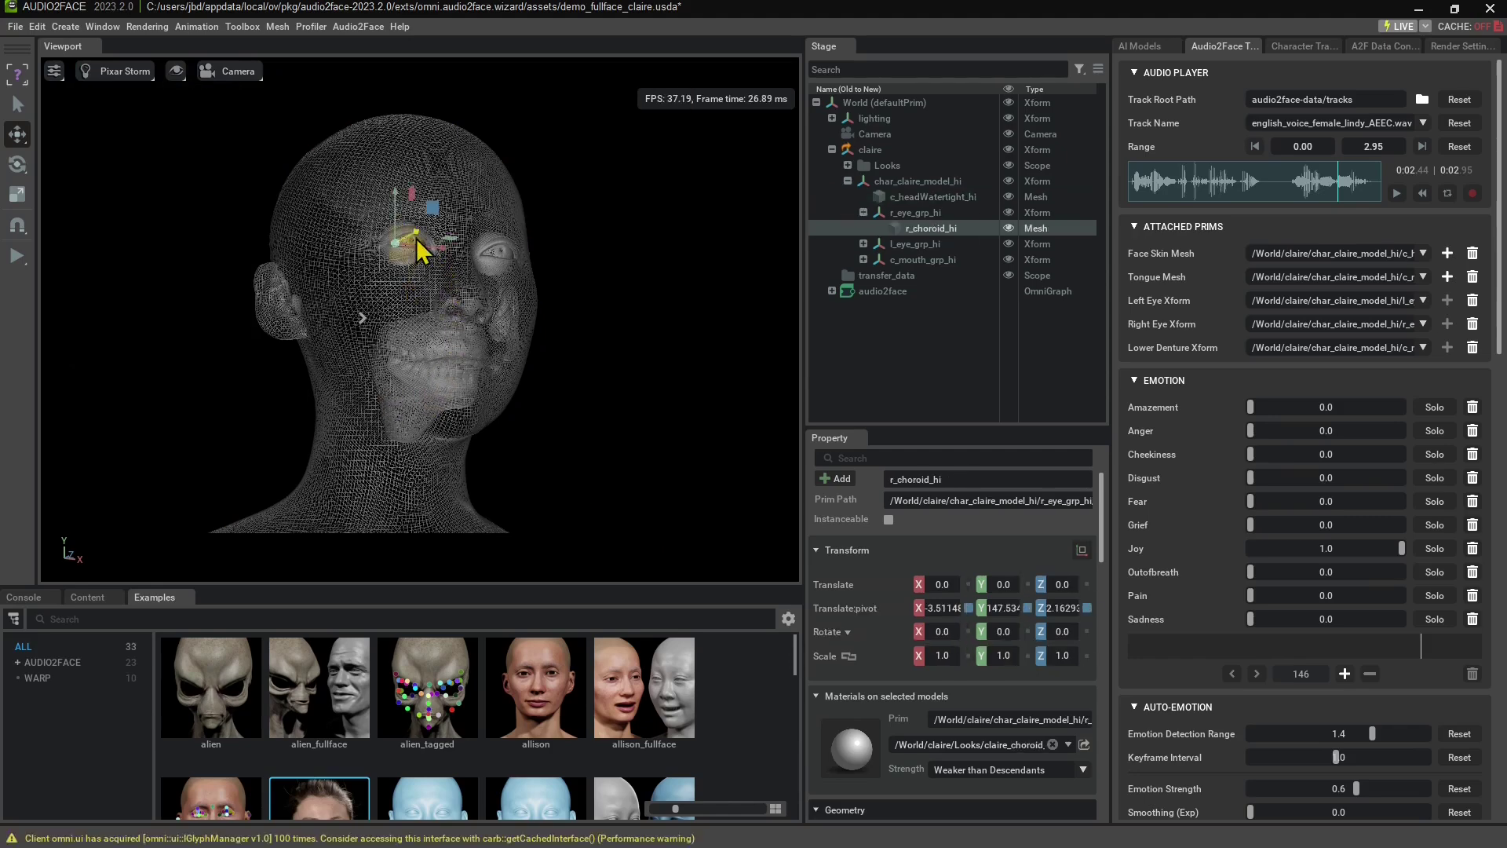
pyautogui.click(438, 363)
pyautogui.click(446, 356)
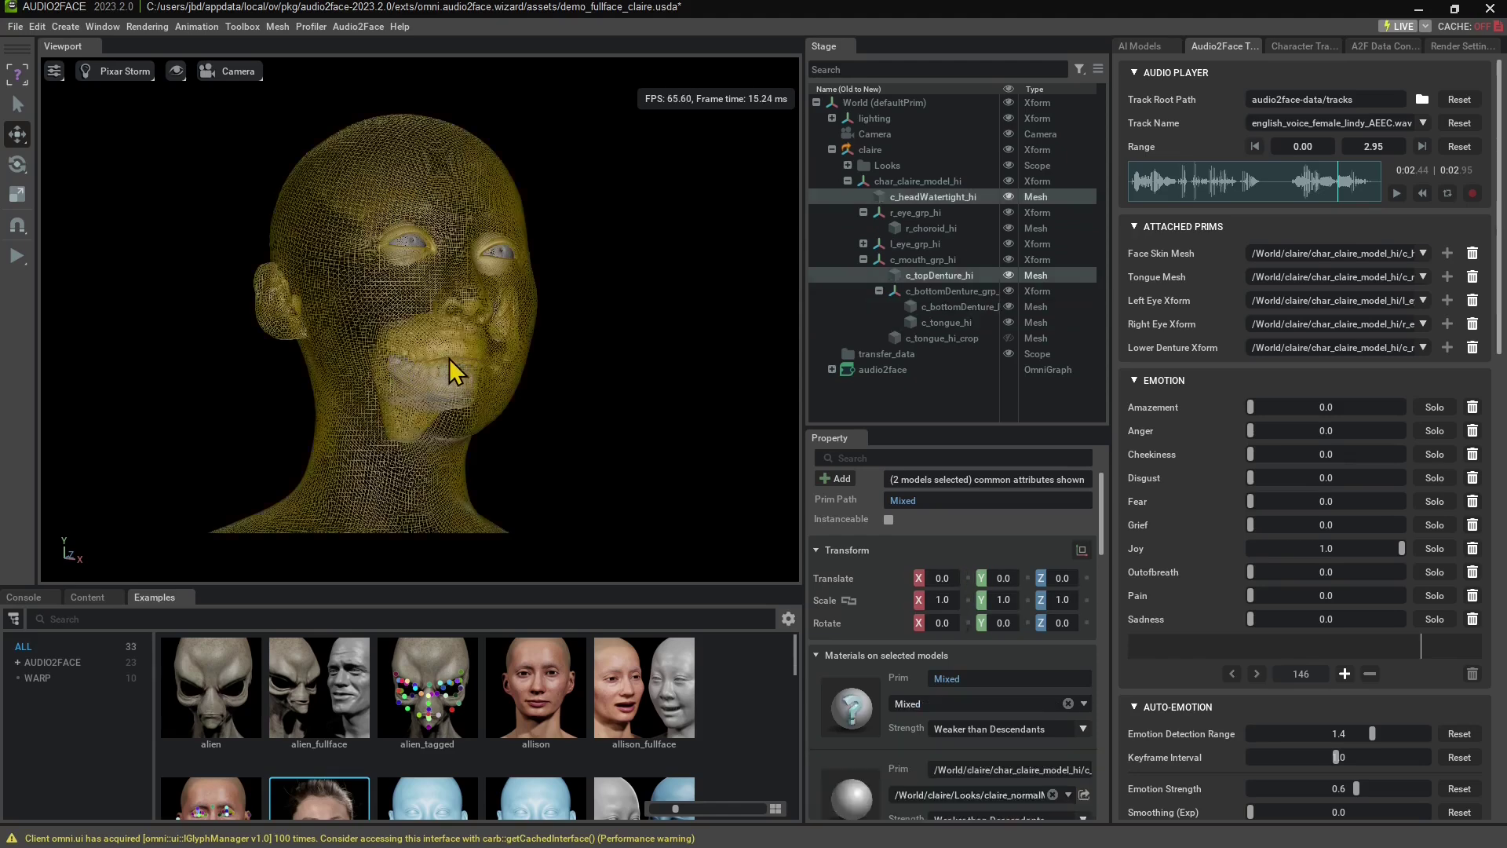
pyautogui.press('Escape')
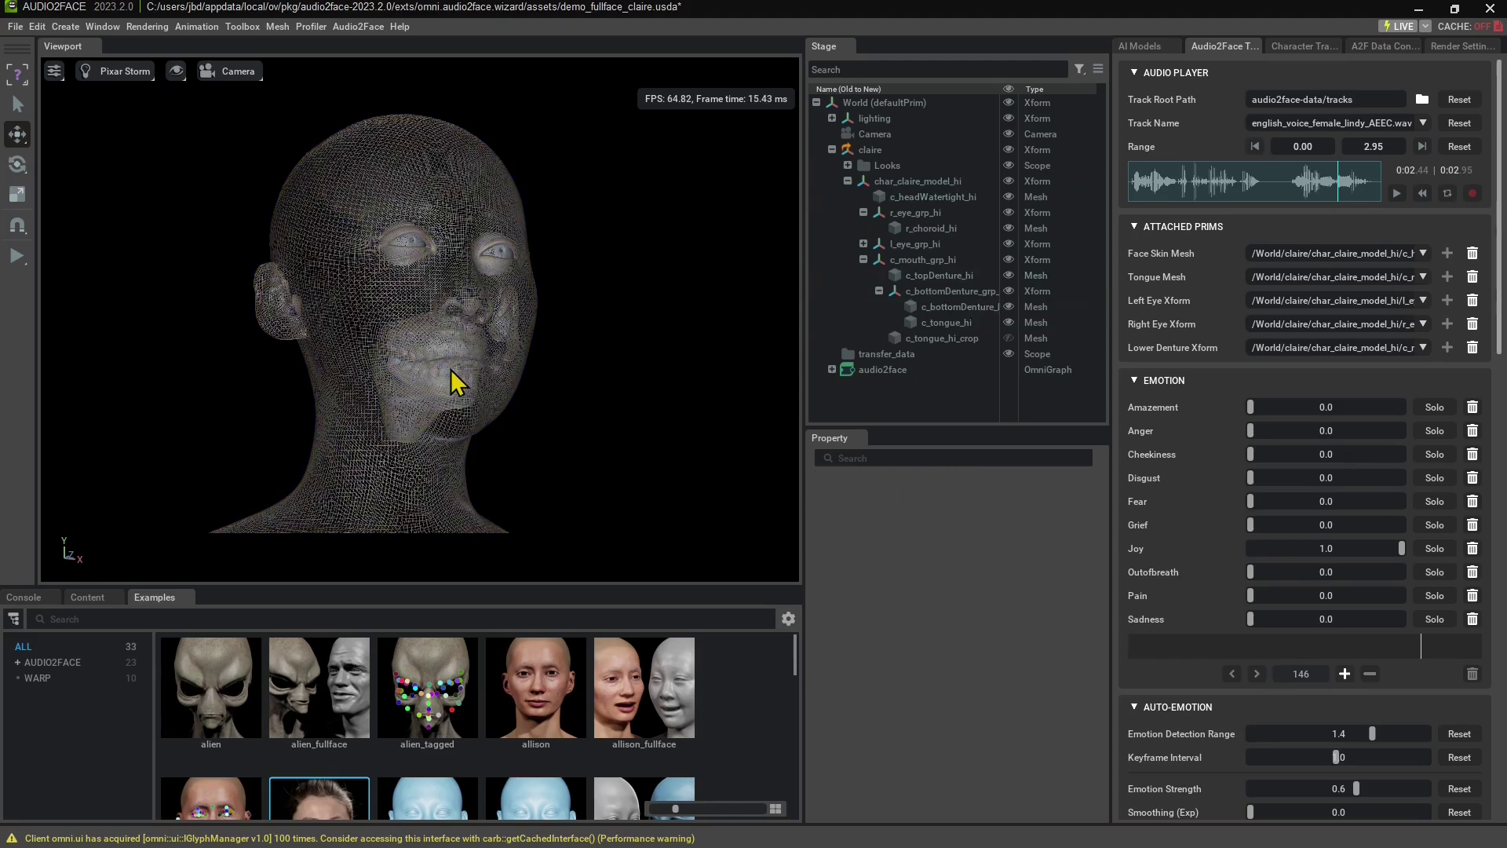
pyautogui.click(464, 365)
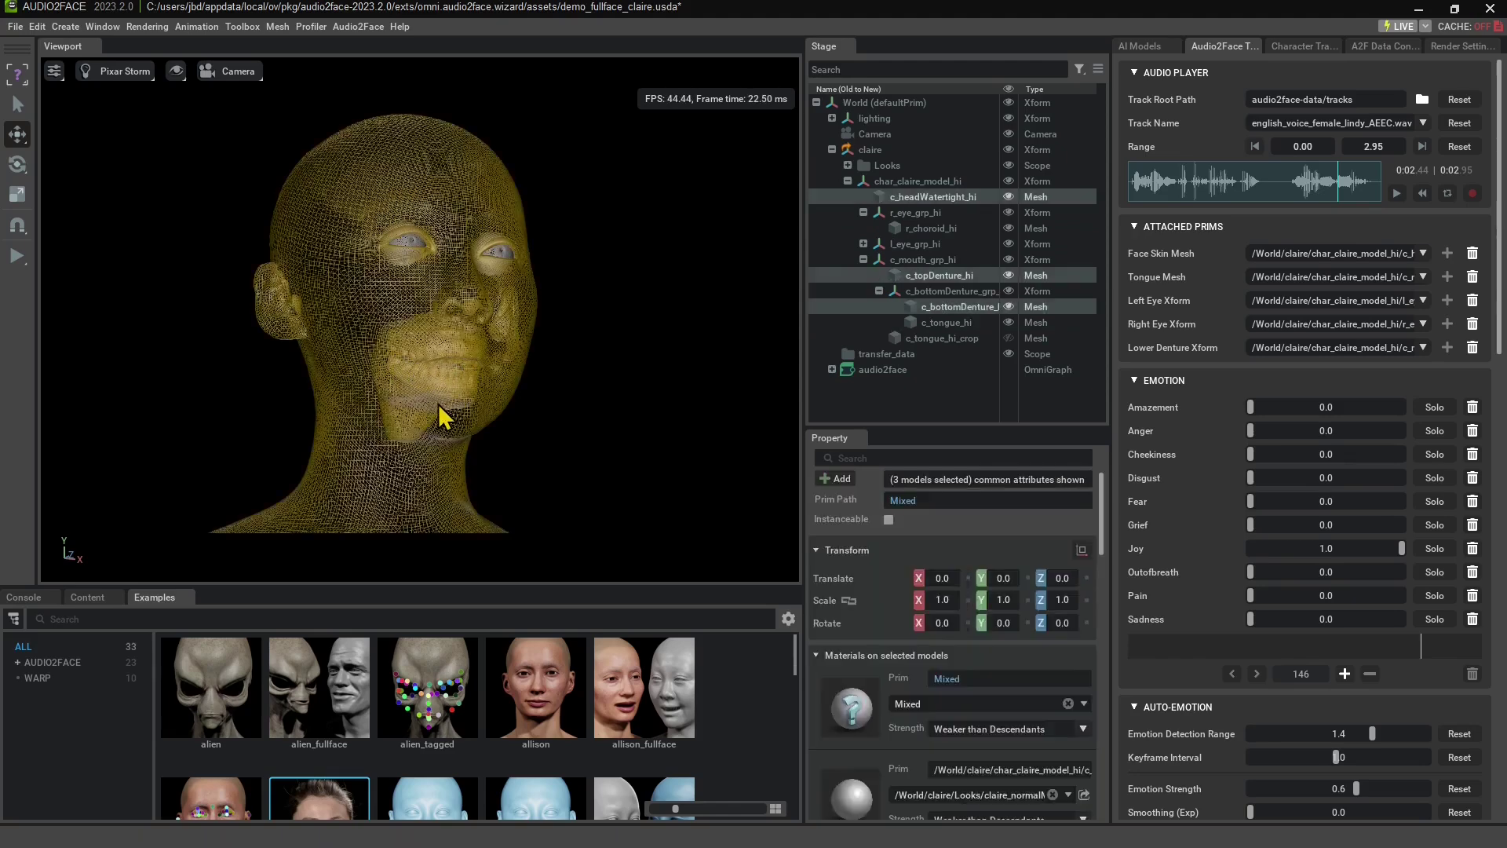
pyautogui.click(438, 404)
pyautogui.click(629, 344)
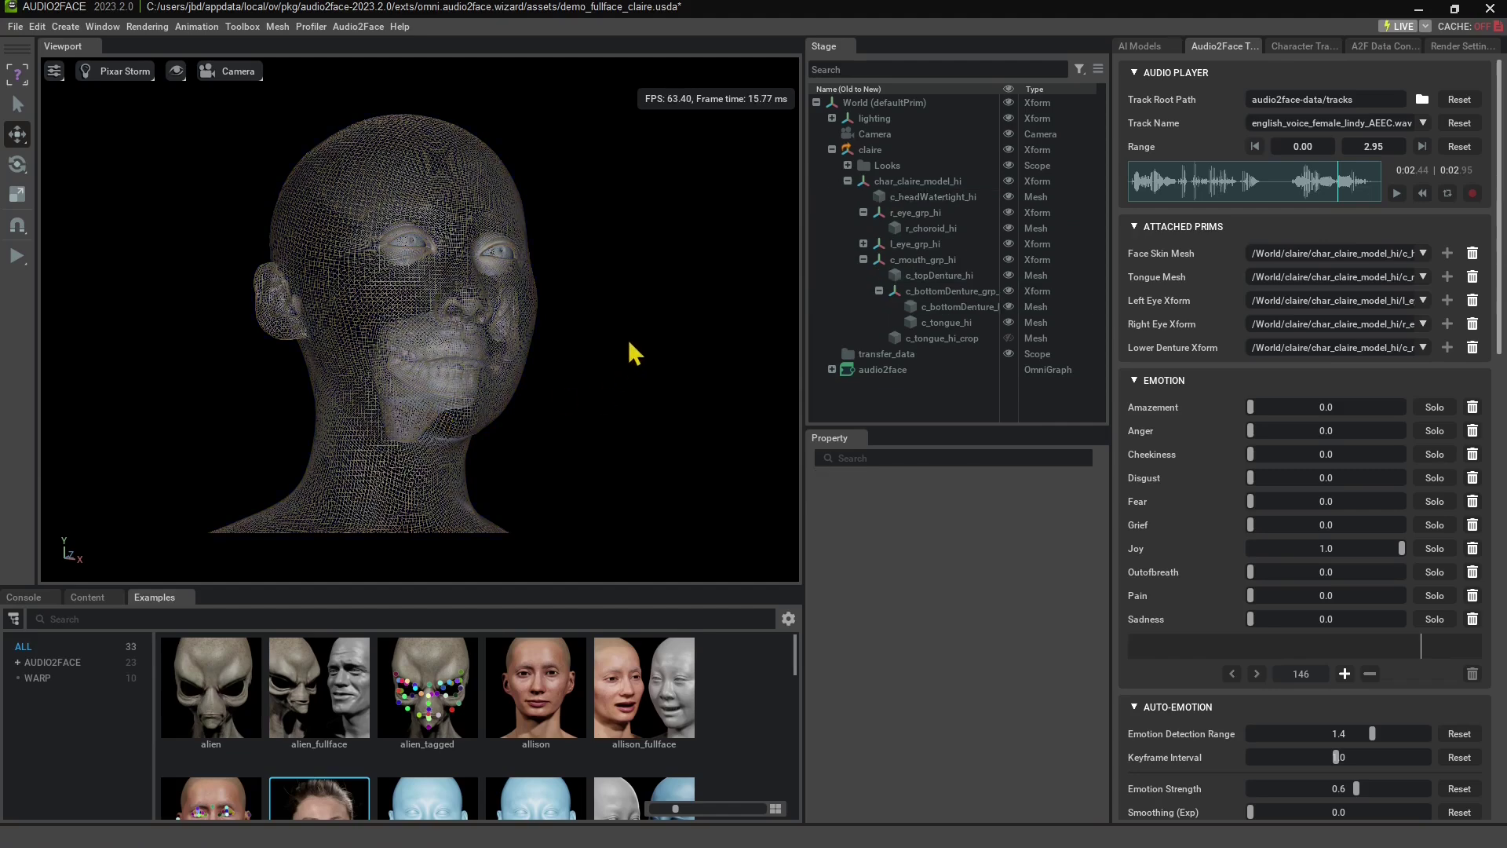
# Switch the renderer back to RTX - Real-Time in Default shaded mode.
pyautogui.click(118, 72)
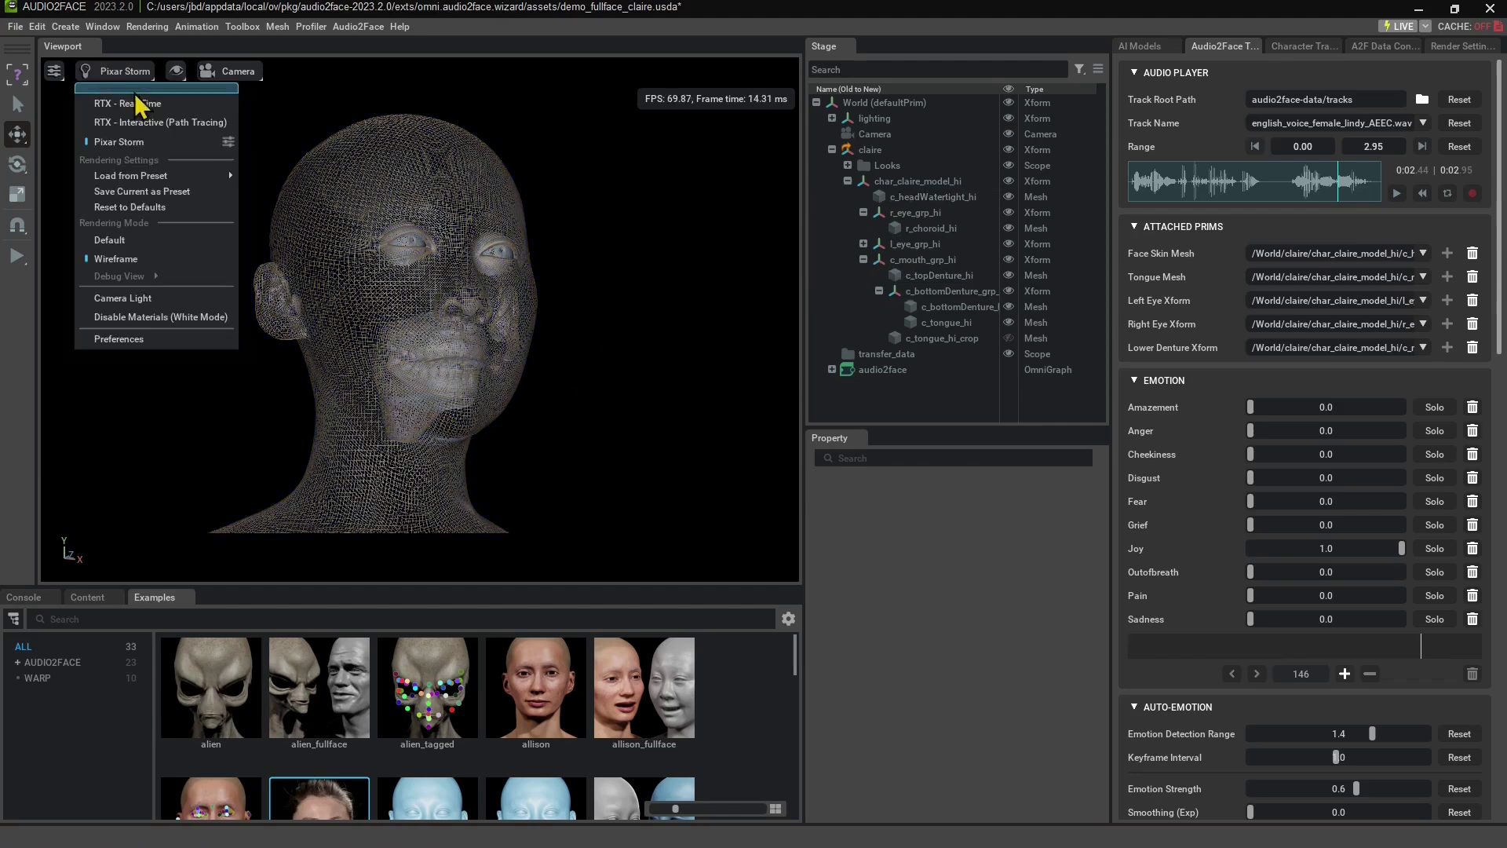
pyautogui.click(138, 105)
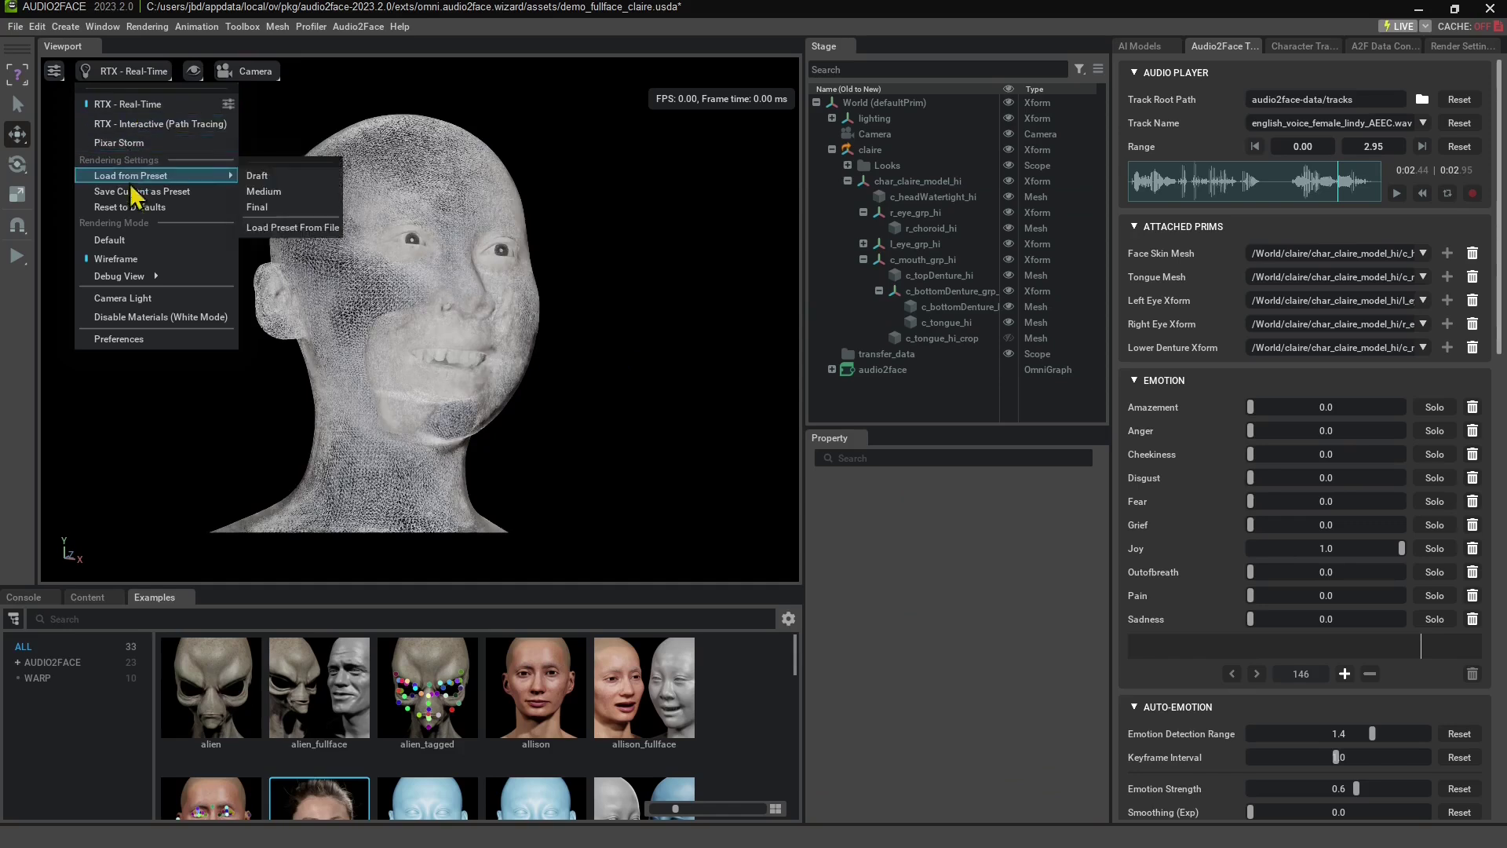
pyautogui.click(122, 240)
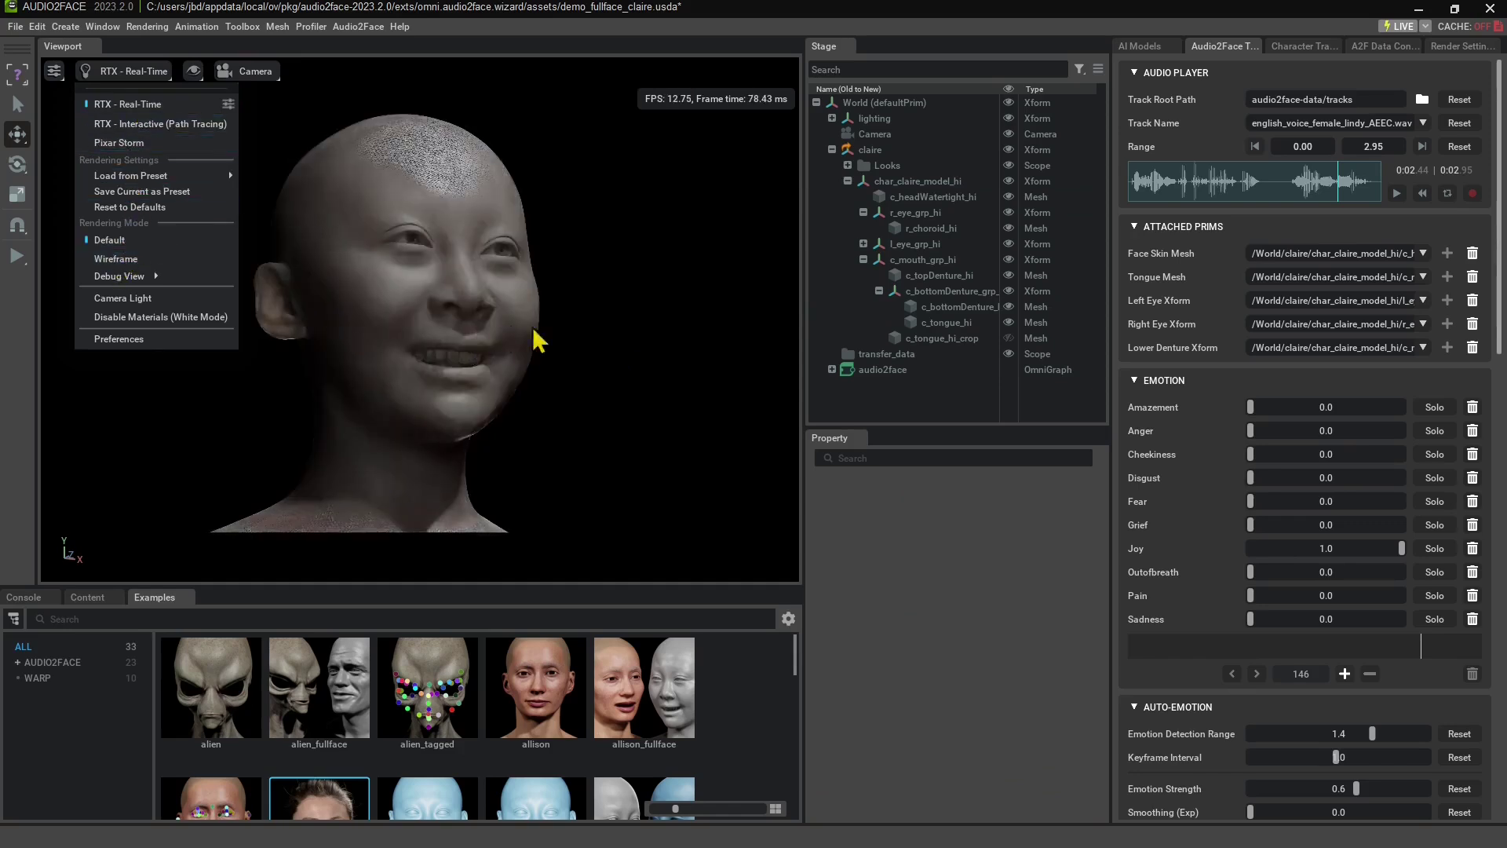
pyautogui.click(681, 323)
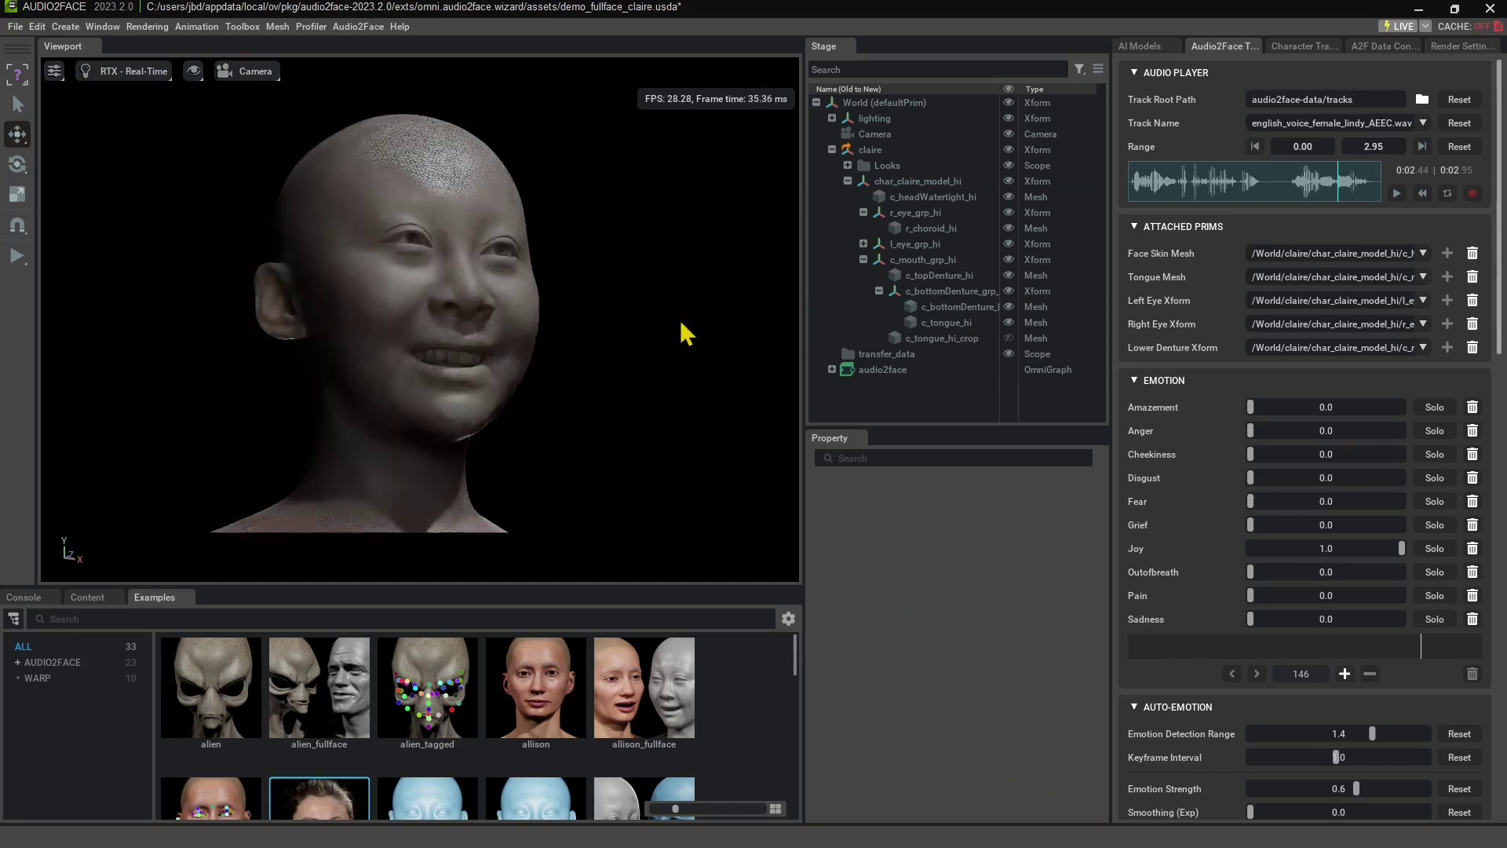
# Try the RTX - Interactive path-tracing renderer and expand its Path-Tracing render settings.
pyautogui.click(147, 85)
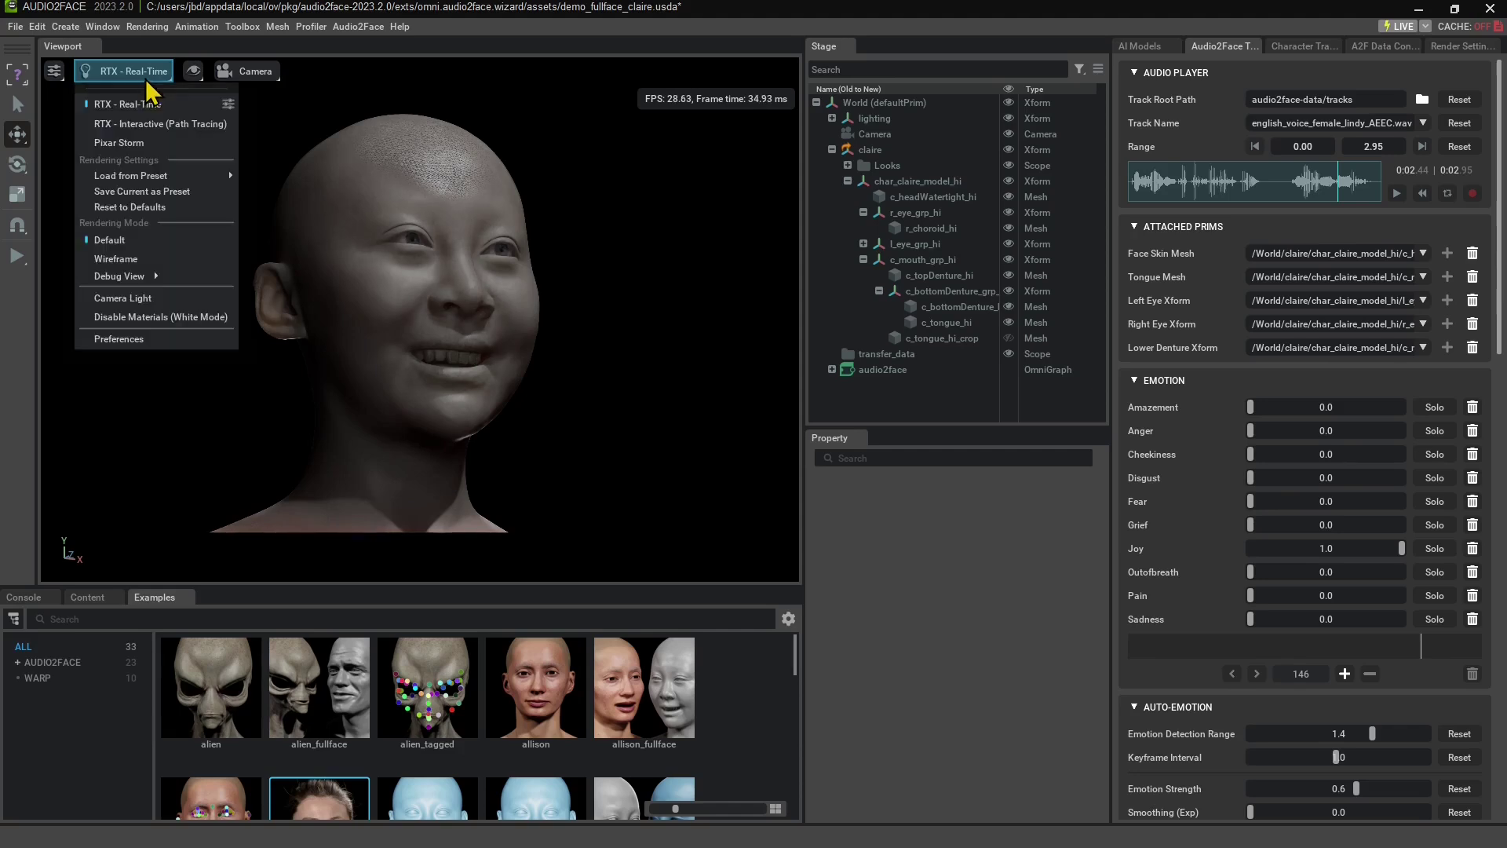
pyautogui.click(153, 124)
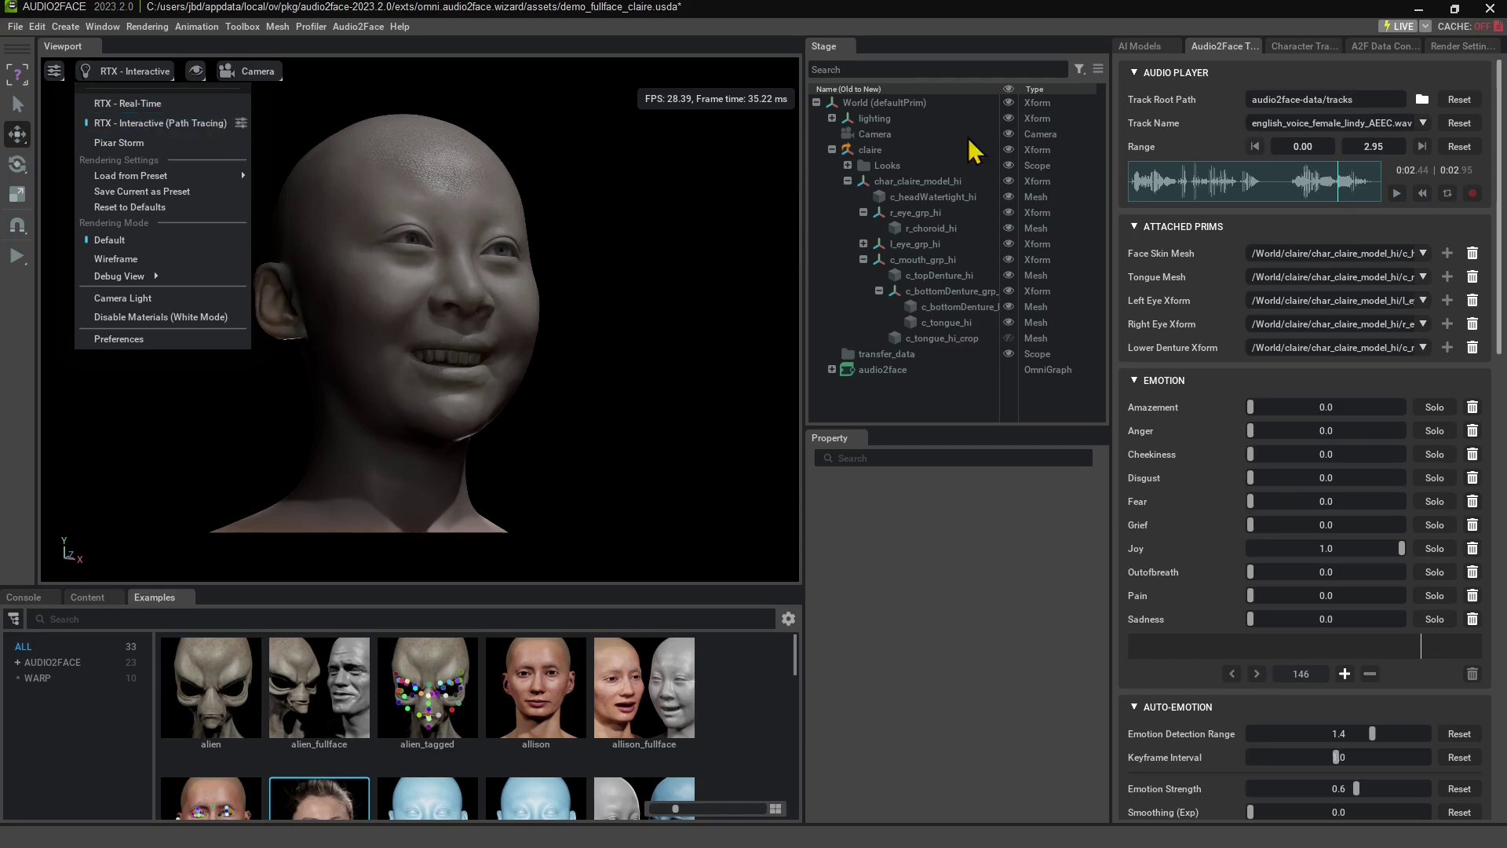
pyautogui.click(1454, 49)
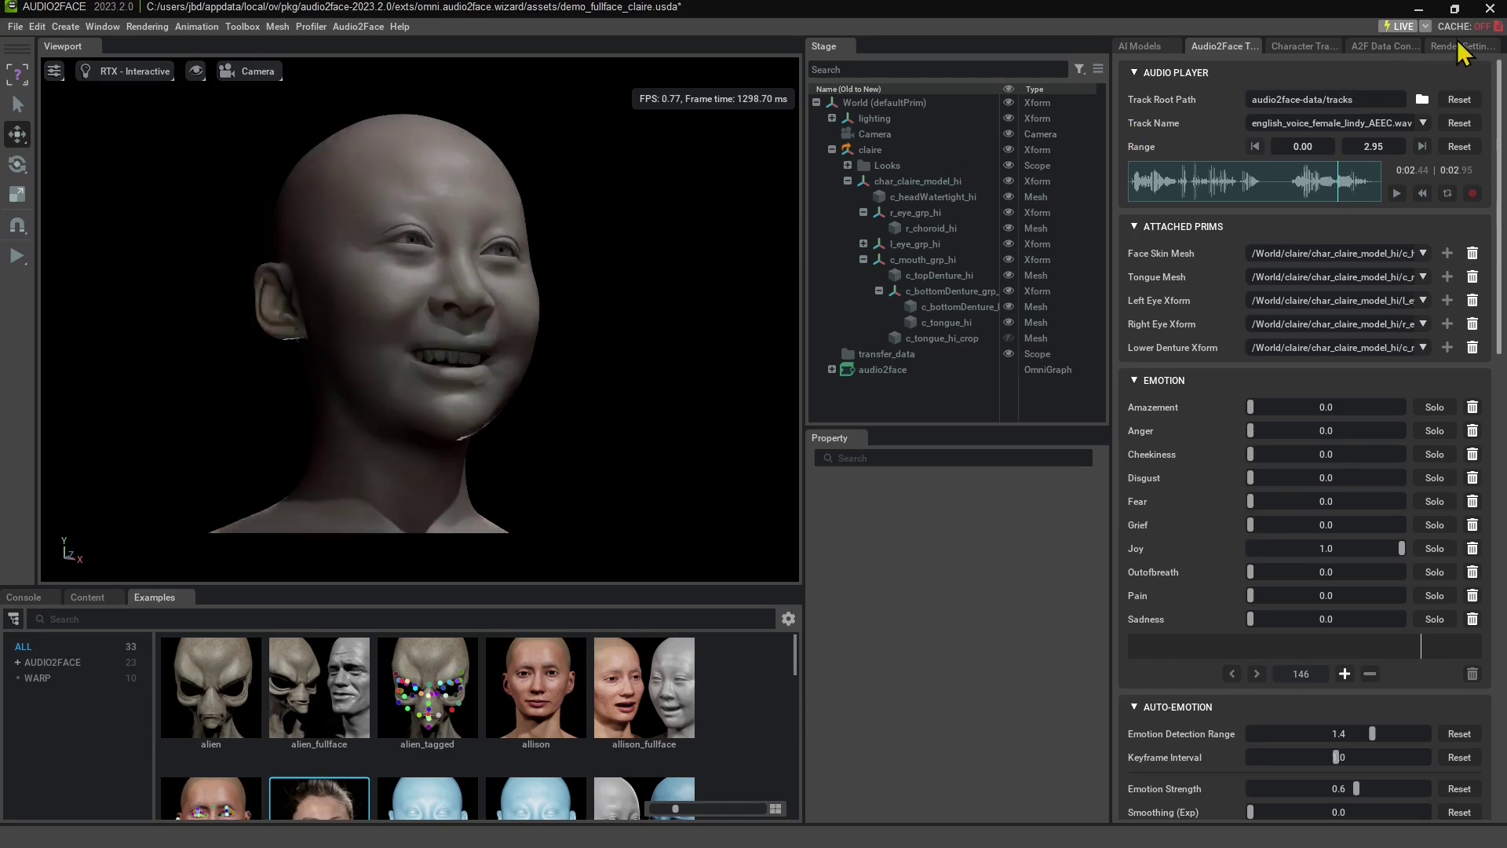
pyautogui.click(1459, 47)
pyautogui.click(1193, 133)
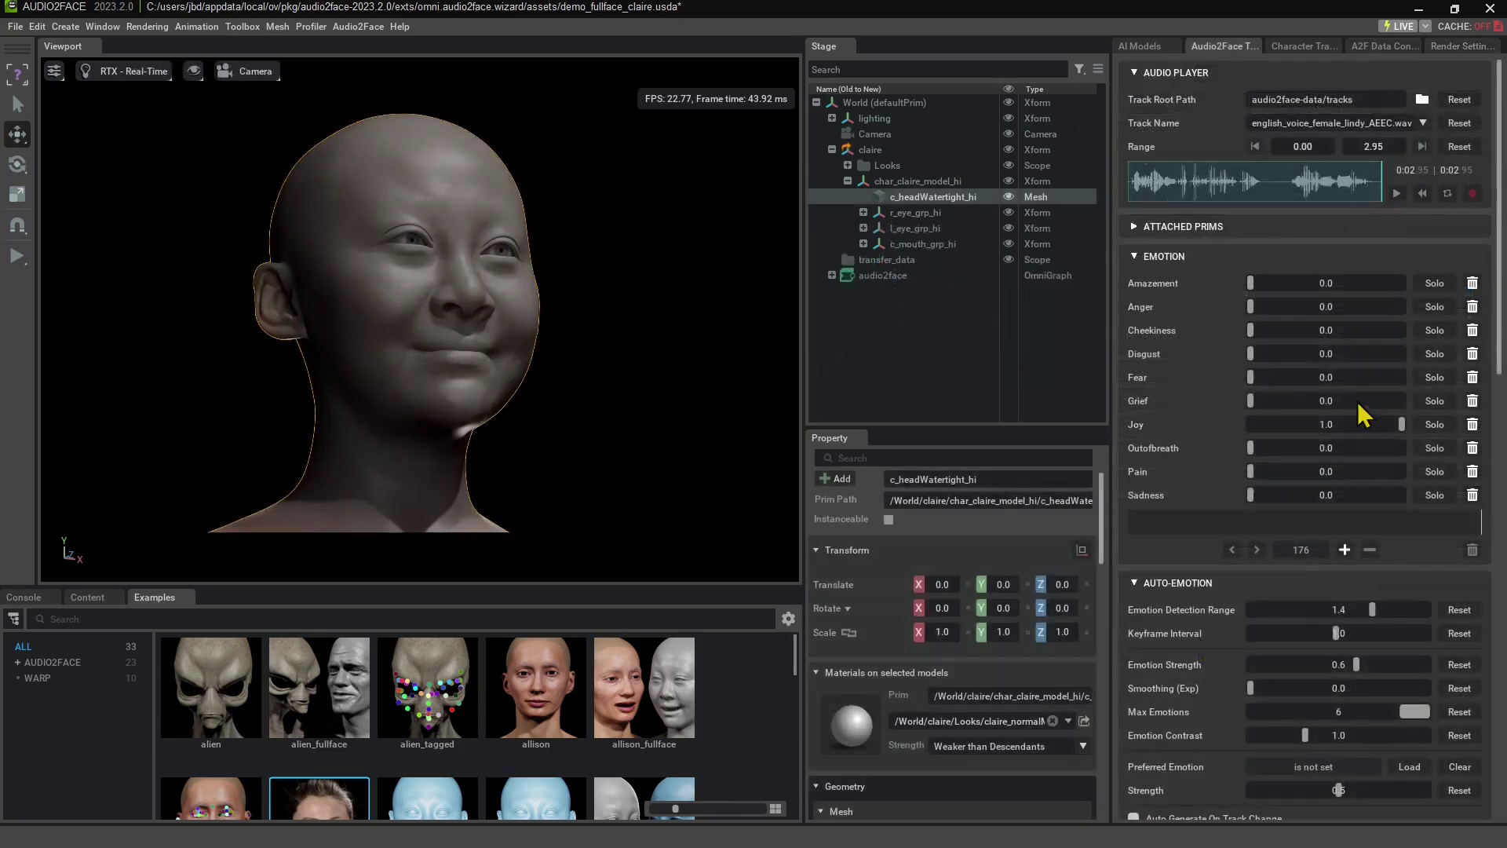
# Scrub the lip-sync between about 0.9 s and 1.9 s, list the attached prims, then stop at frame 146.
pyautogui.click(1373, 188)
pyautogui.moveTo(1305, 187); pyautogui.dragTo(1173, 209)
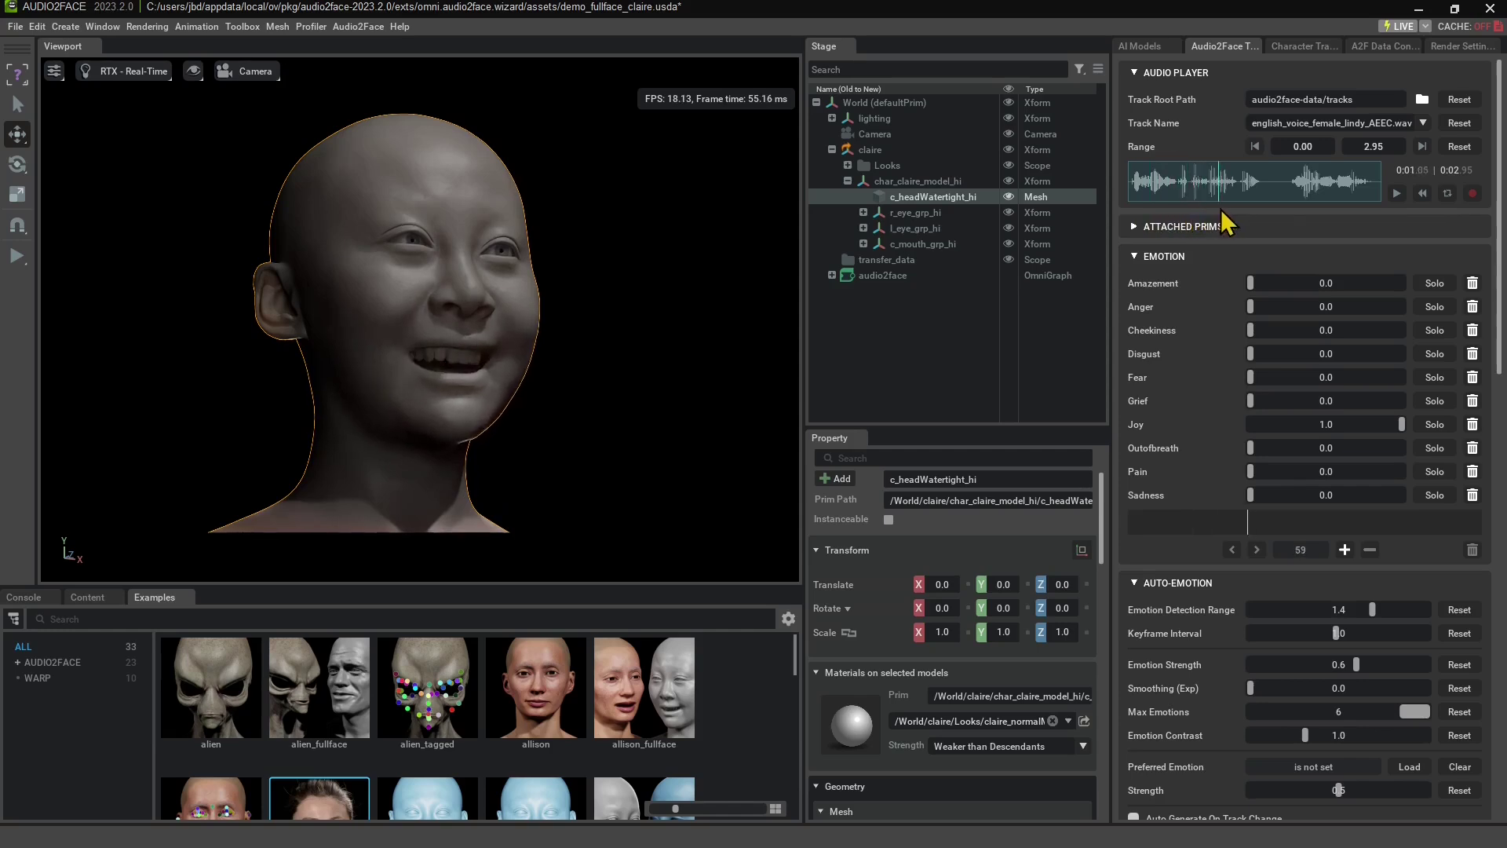
pyautogui.moveTo(1288, 211); pyautogui.dragTo(1315, 214)
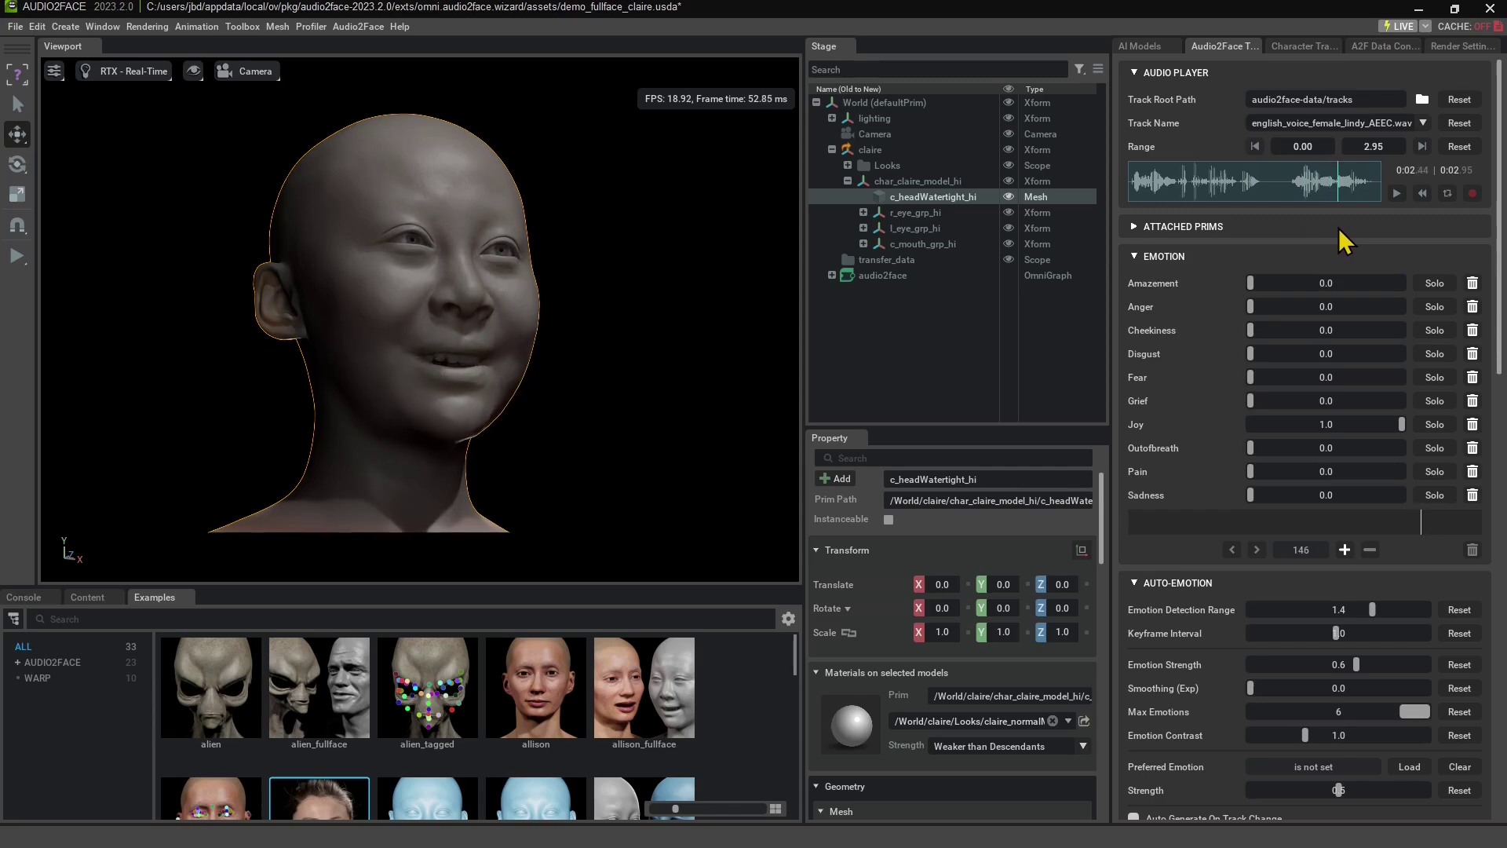
pyautogui.click(1337, 227)
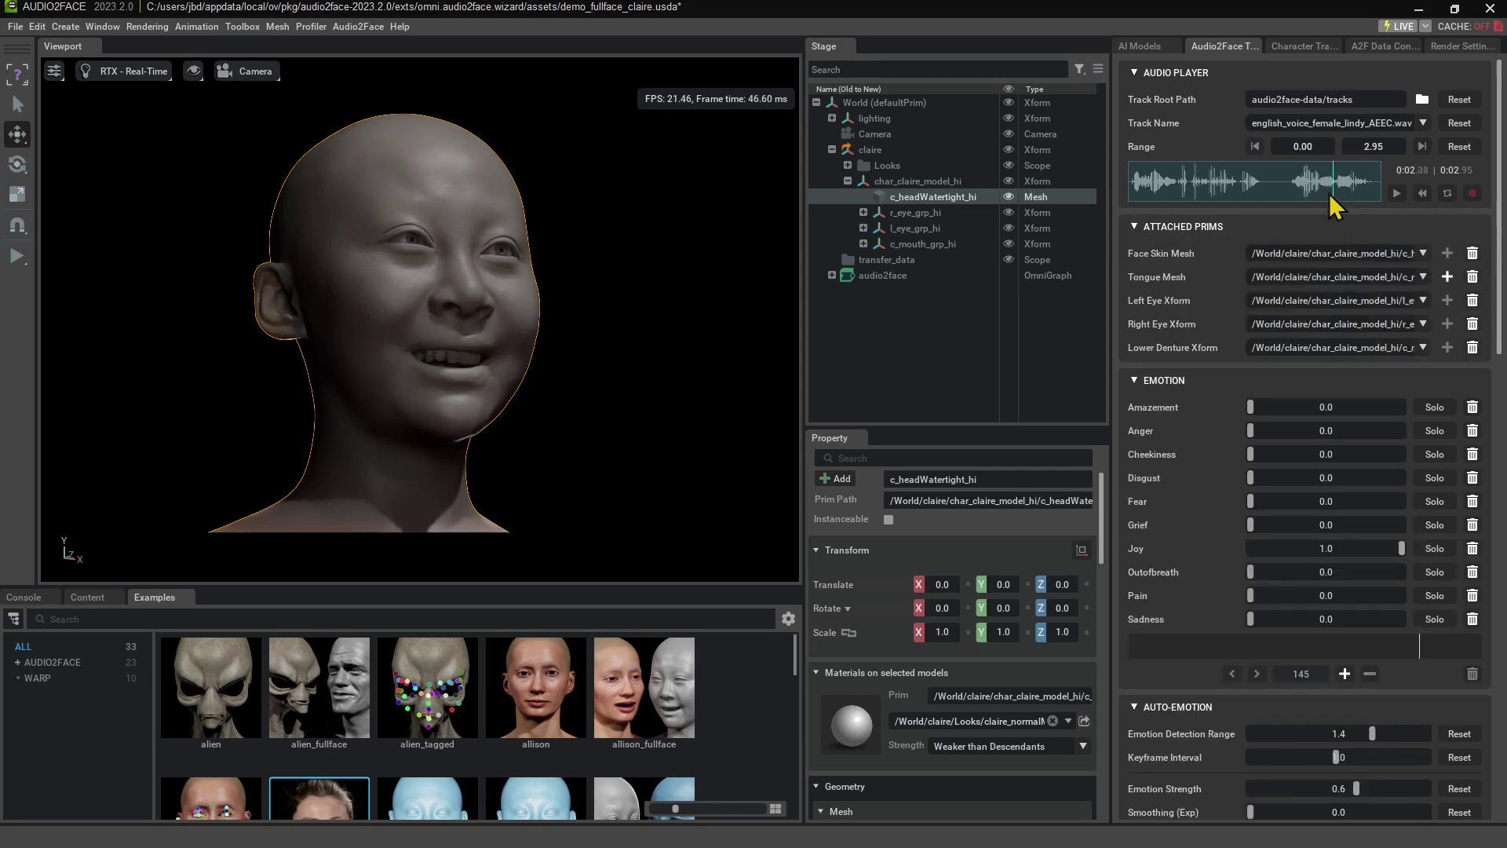
pyautogui.moveTo(1330, 195); pyautogui.dragTo(1338, 195)
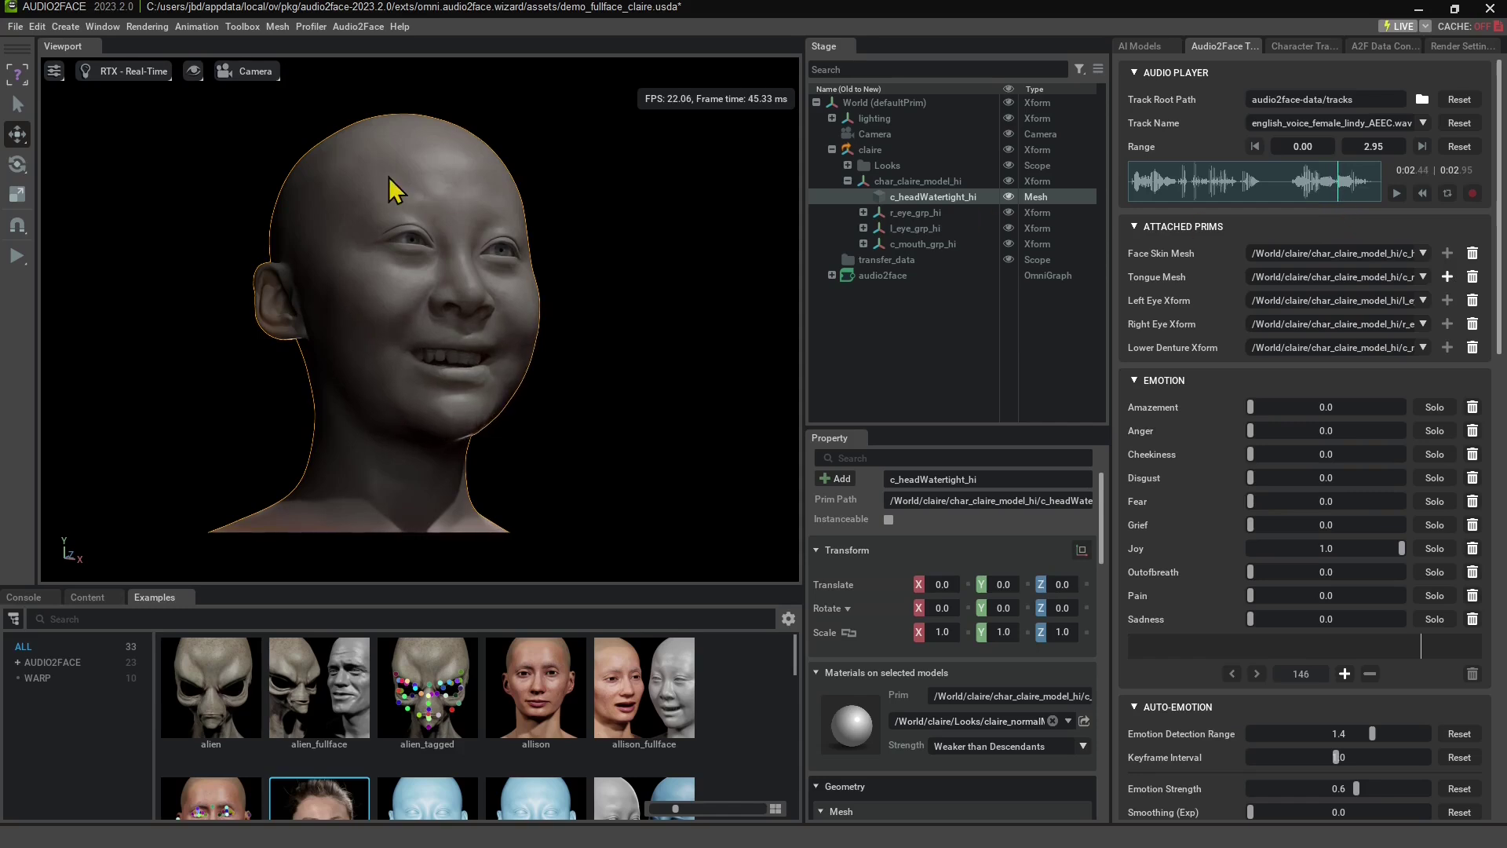